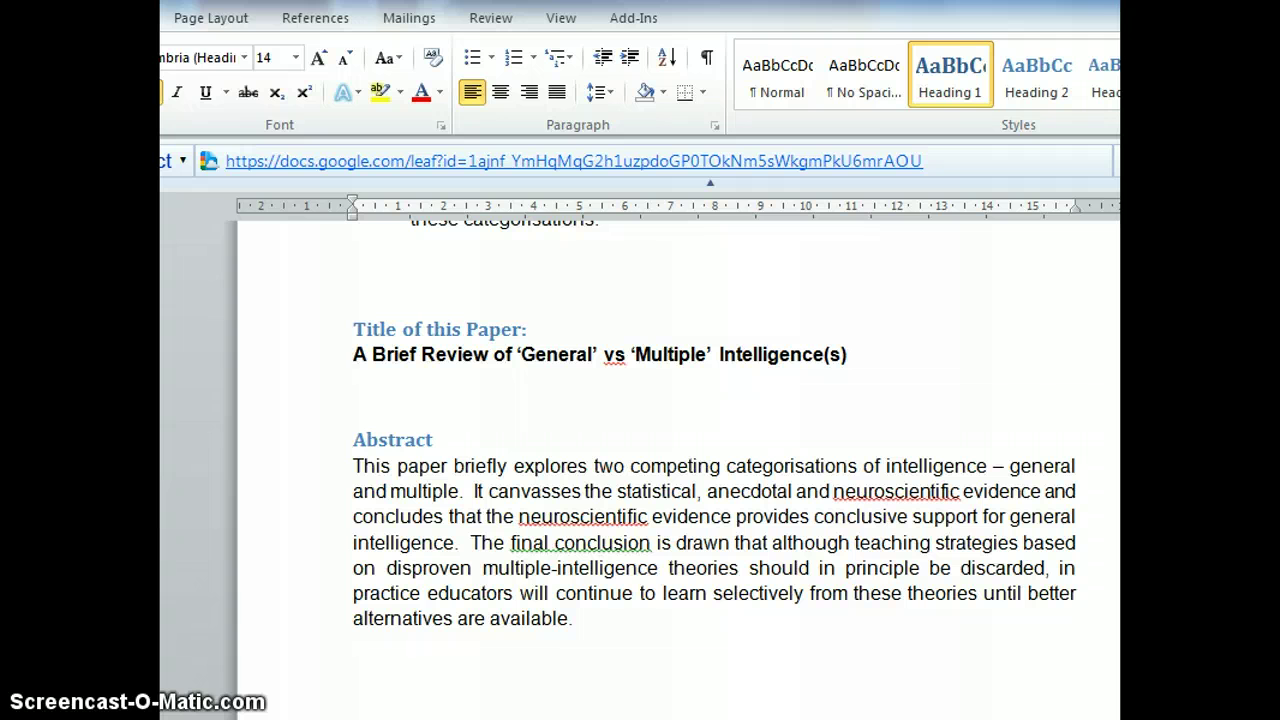
Step: Show the Page Layout ribbon and scroll from the Abstract down to the Contents page
key(alt+p)
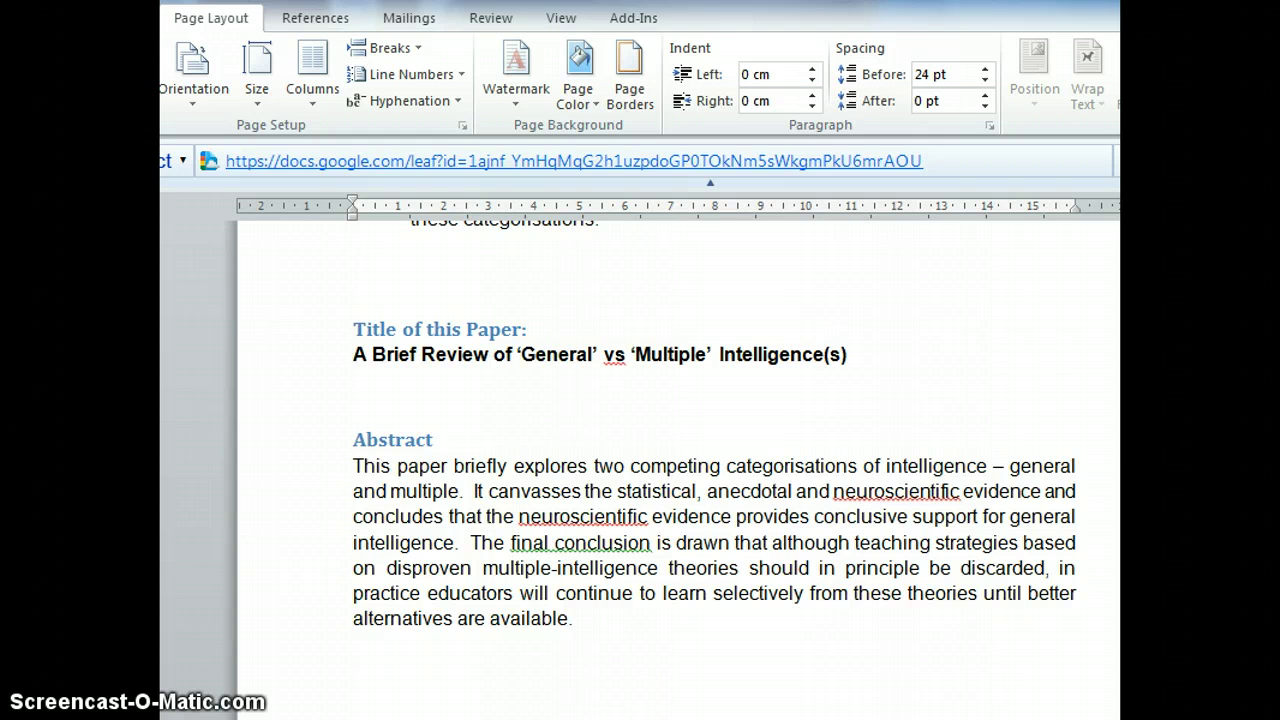
scroll(715, 450, down, 10)
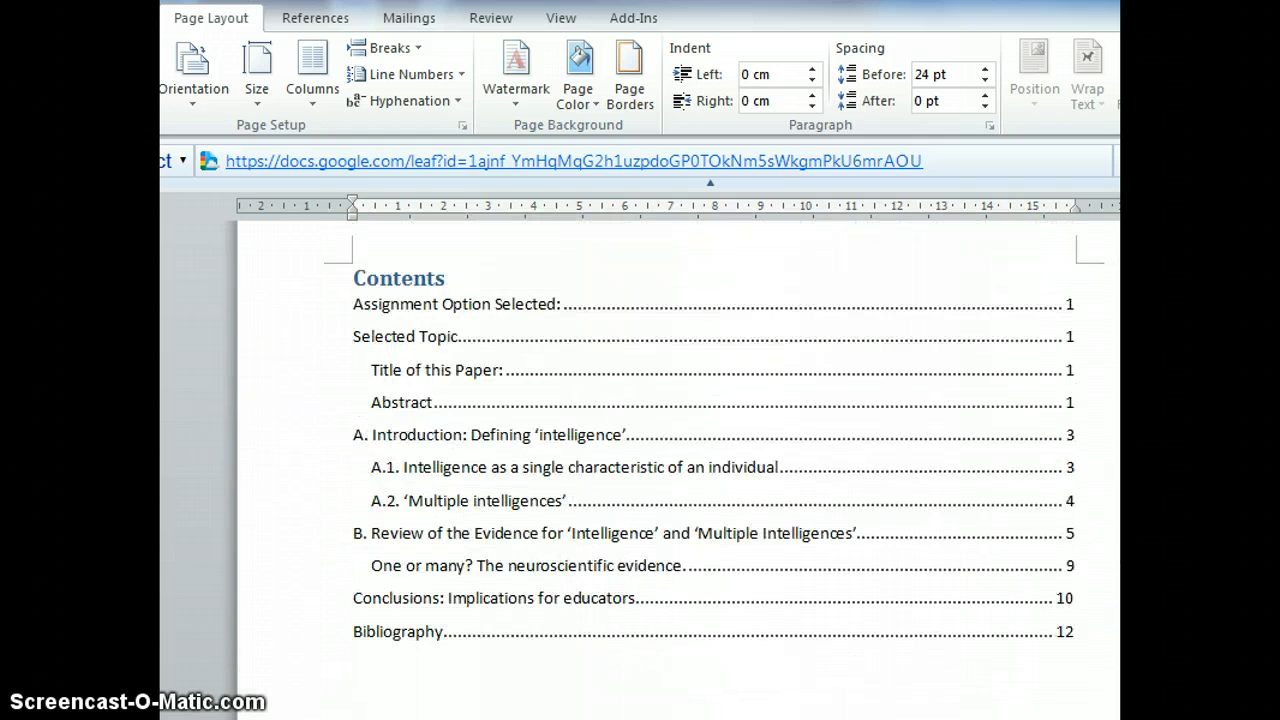
scroll(715, 450, down, 1)
scroll(715, 450, up, 1)
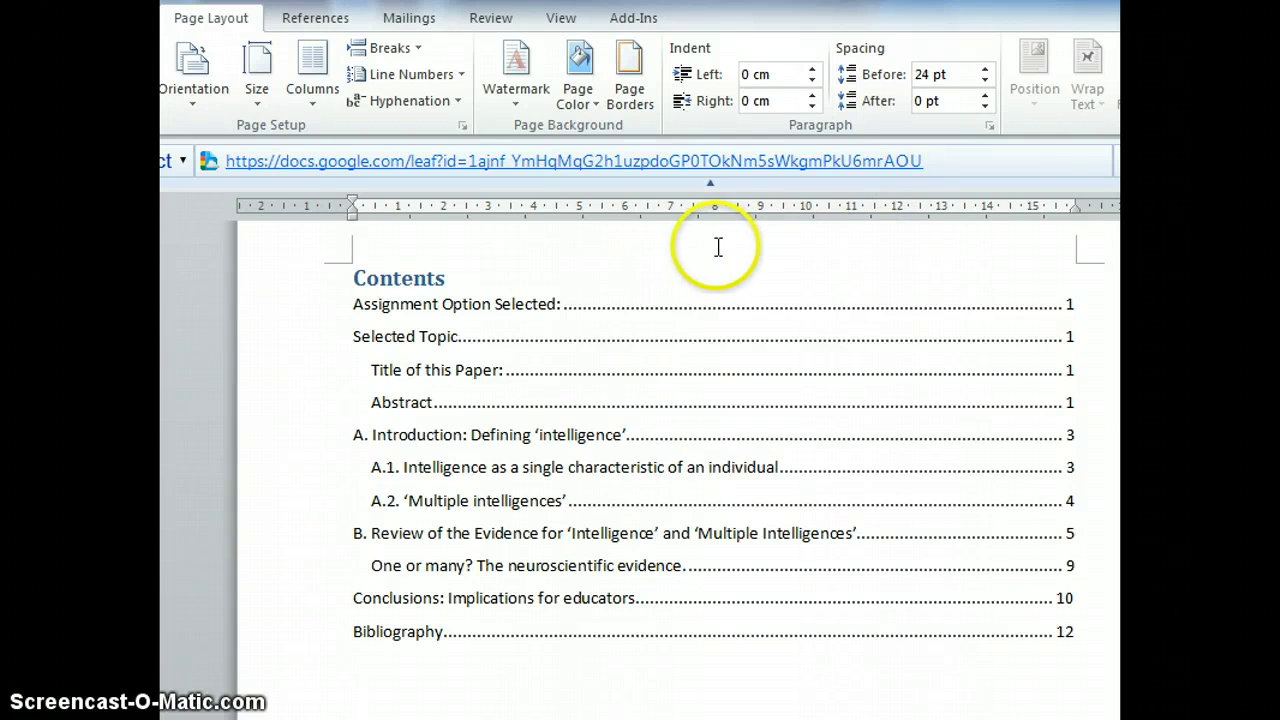
Step: Update the entire table of contents, then follow its Assignment Option Selected entry
click(478, 278)
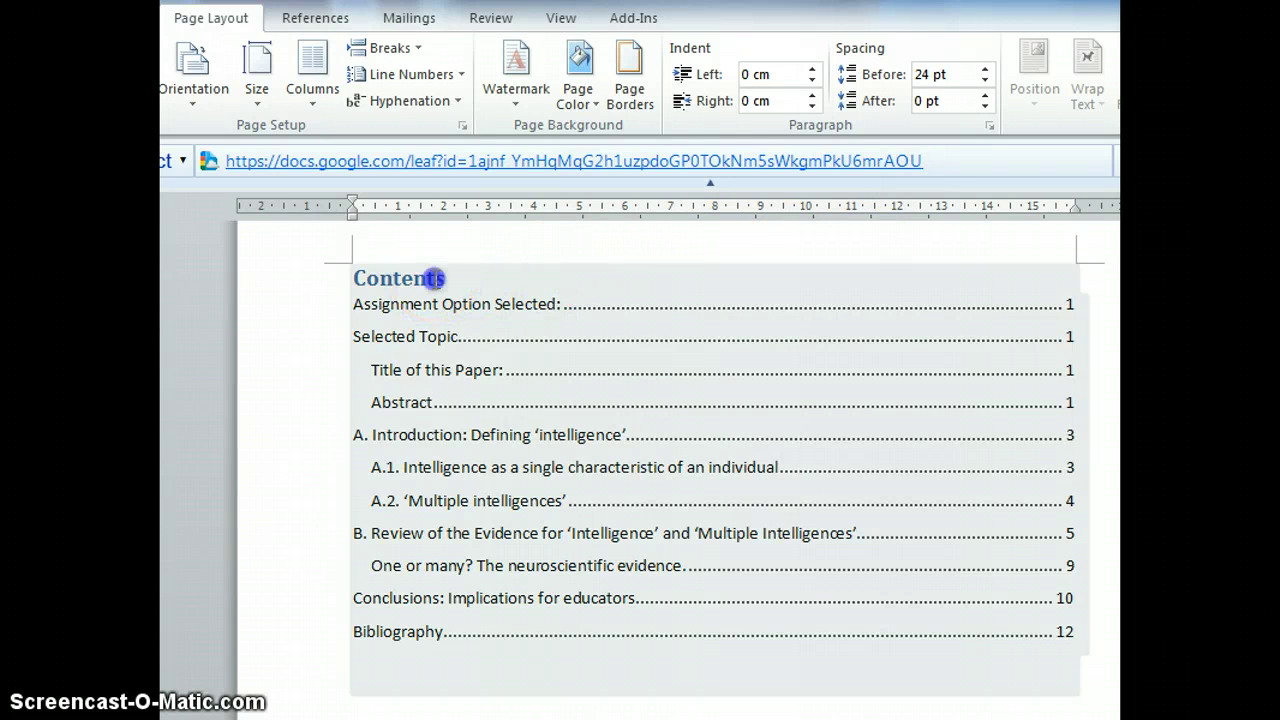
click(436, 278)
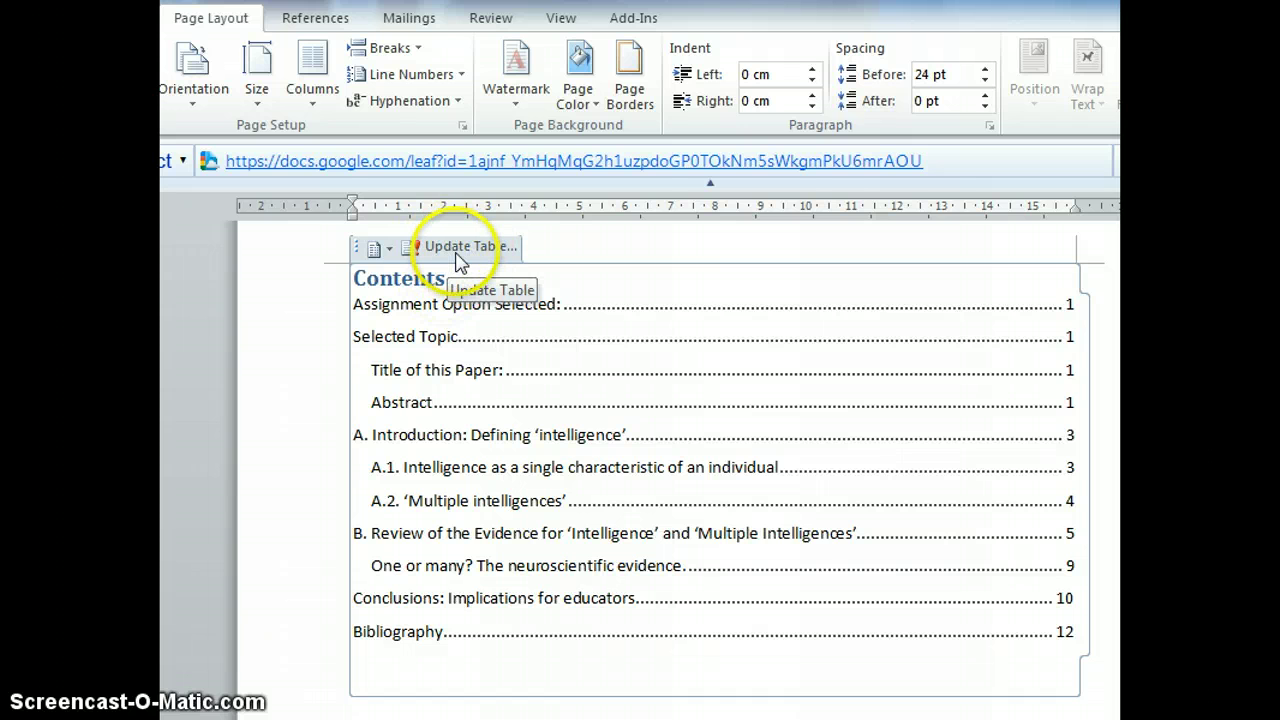
click(448, 248)
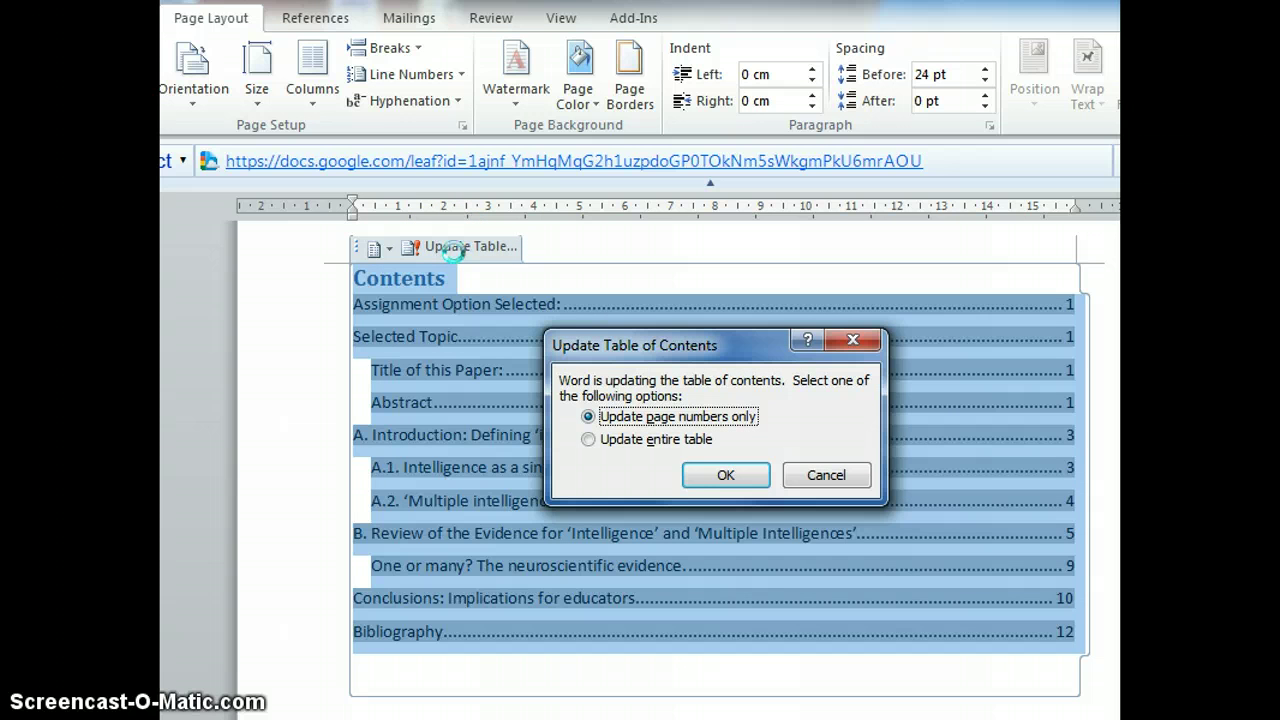
click(651, 442)
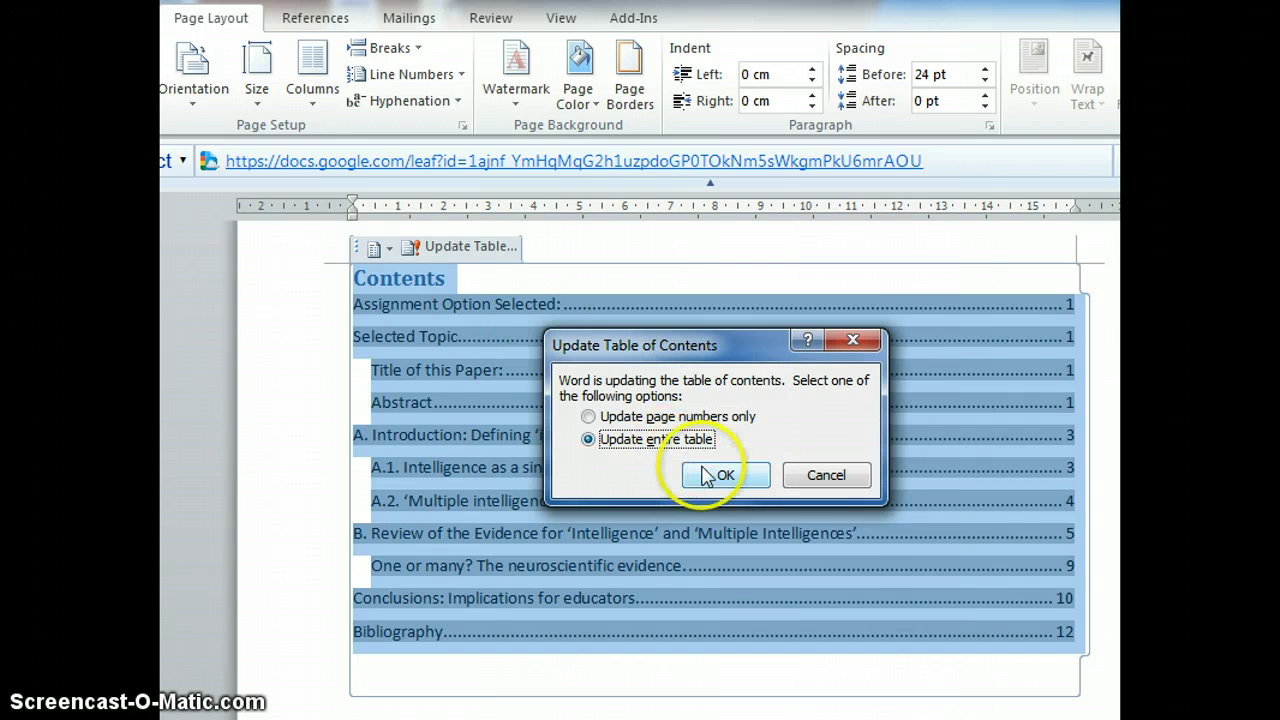
click(706, 474)
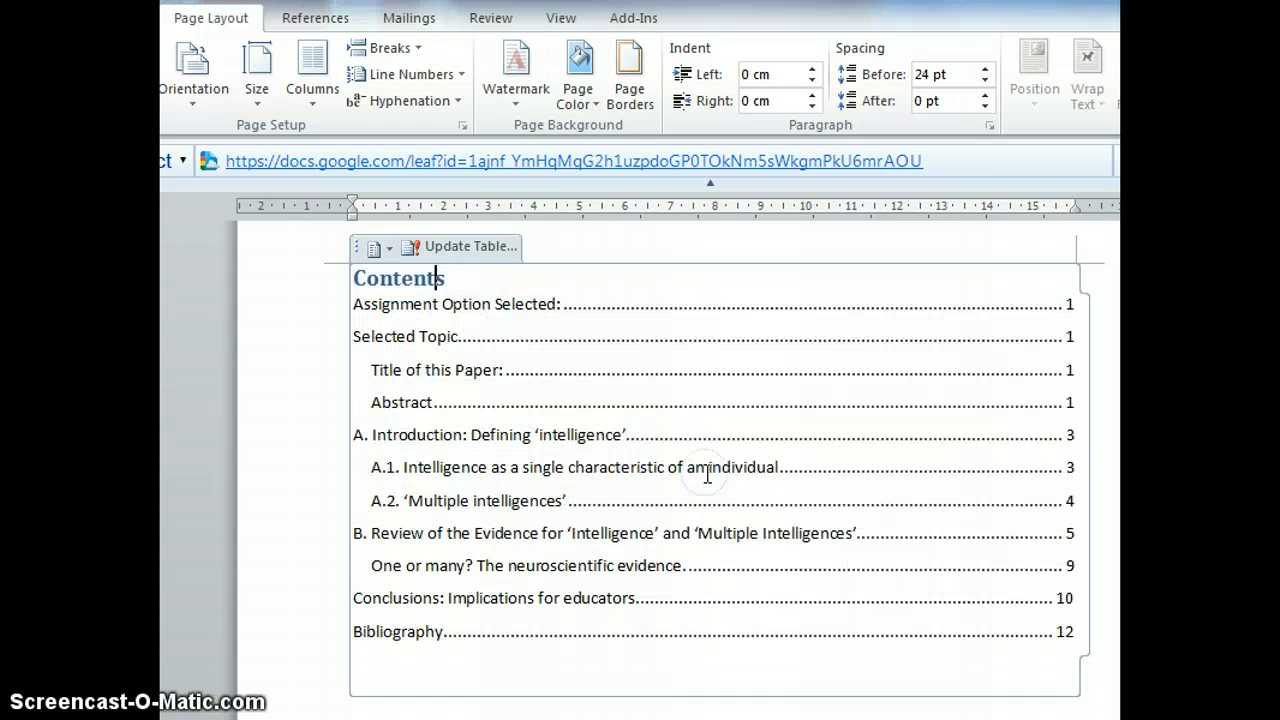
click(525, 304)
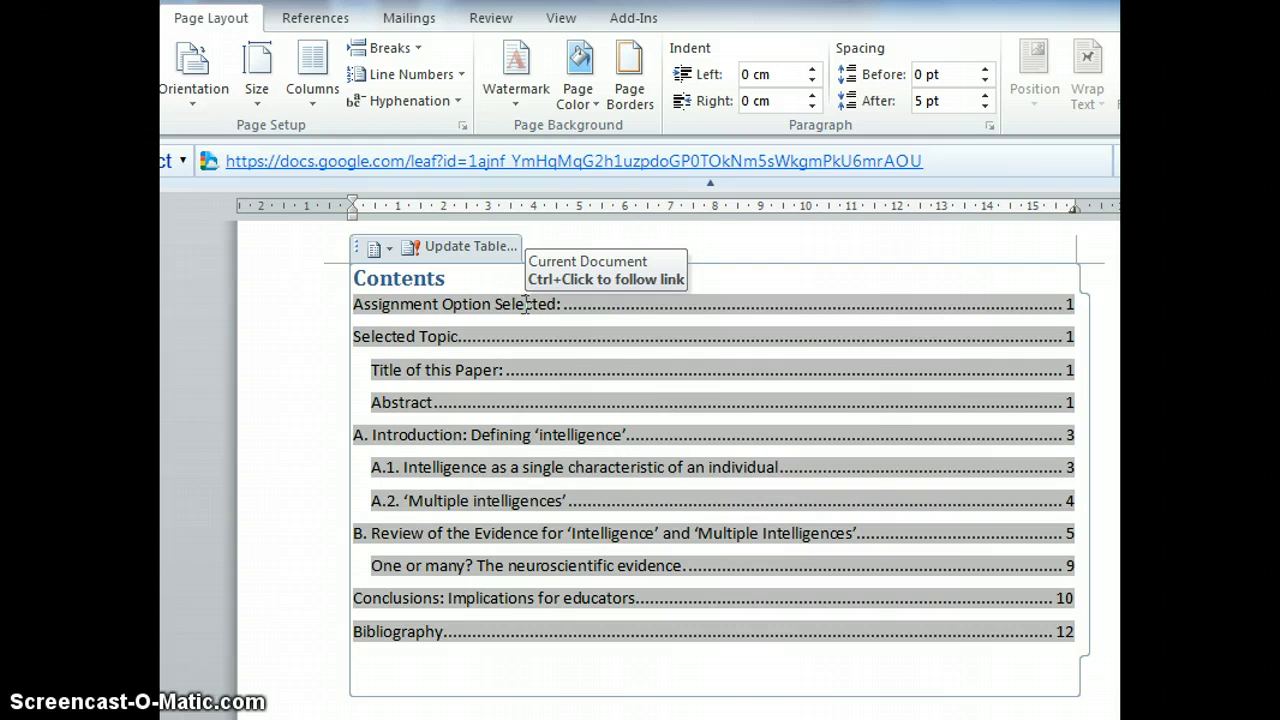
ctrl+click(525, 304)
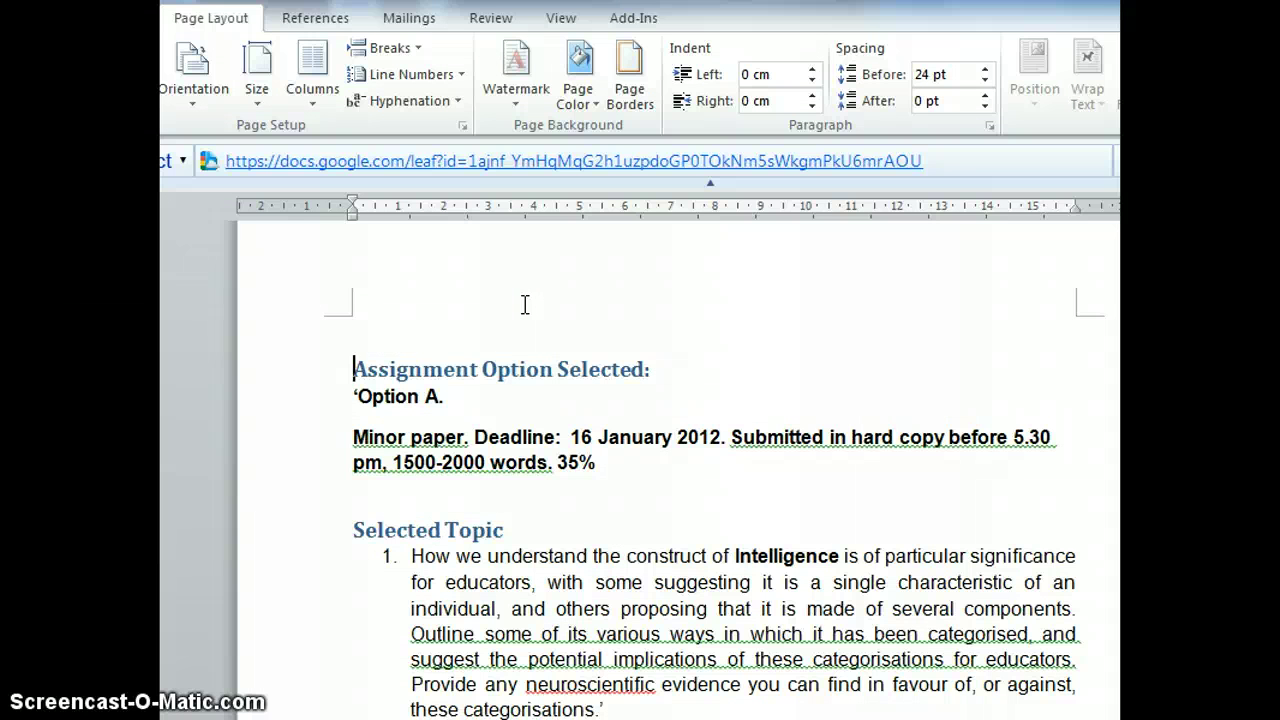
Step: Go back up to the table of contents entries
key(Page_Up)
key(Page_Up)
key(Page_Up)
key(Page_Up)
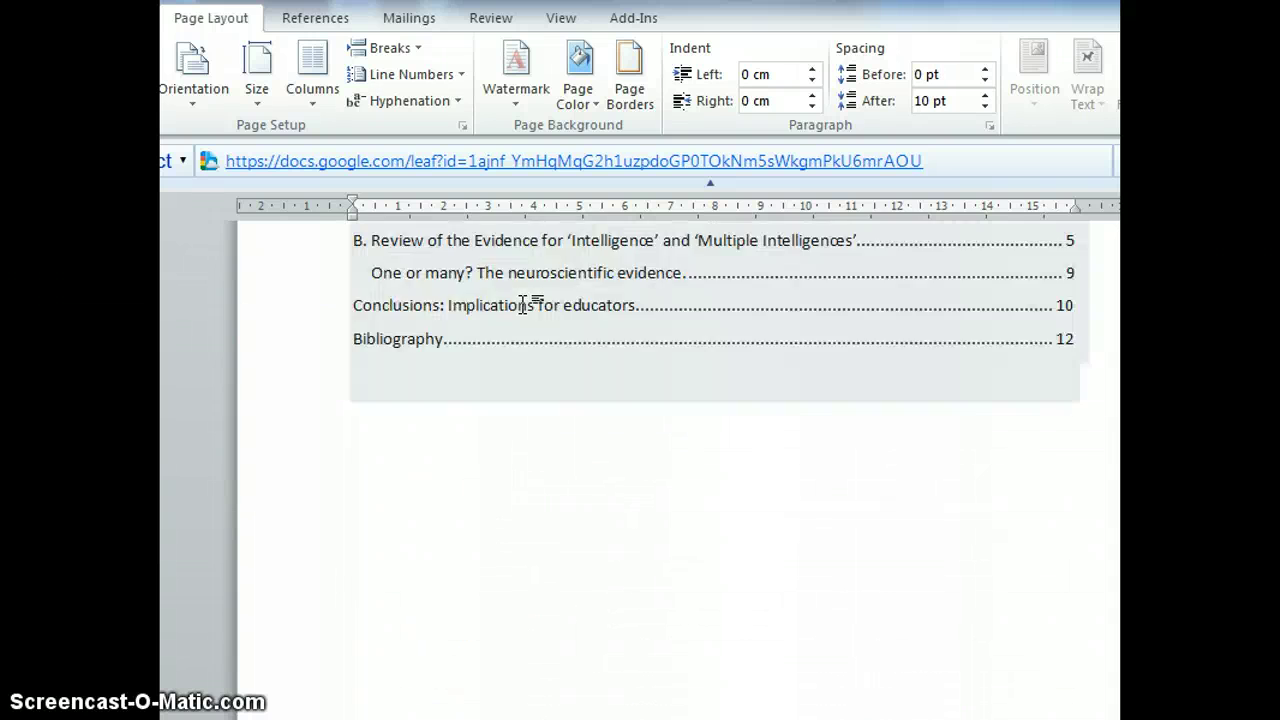
key(Page_Up)
key(Down)
key(Down)
key(Down)
key(Down)
key(Down)
key(Down)
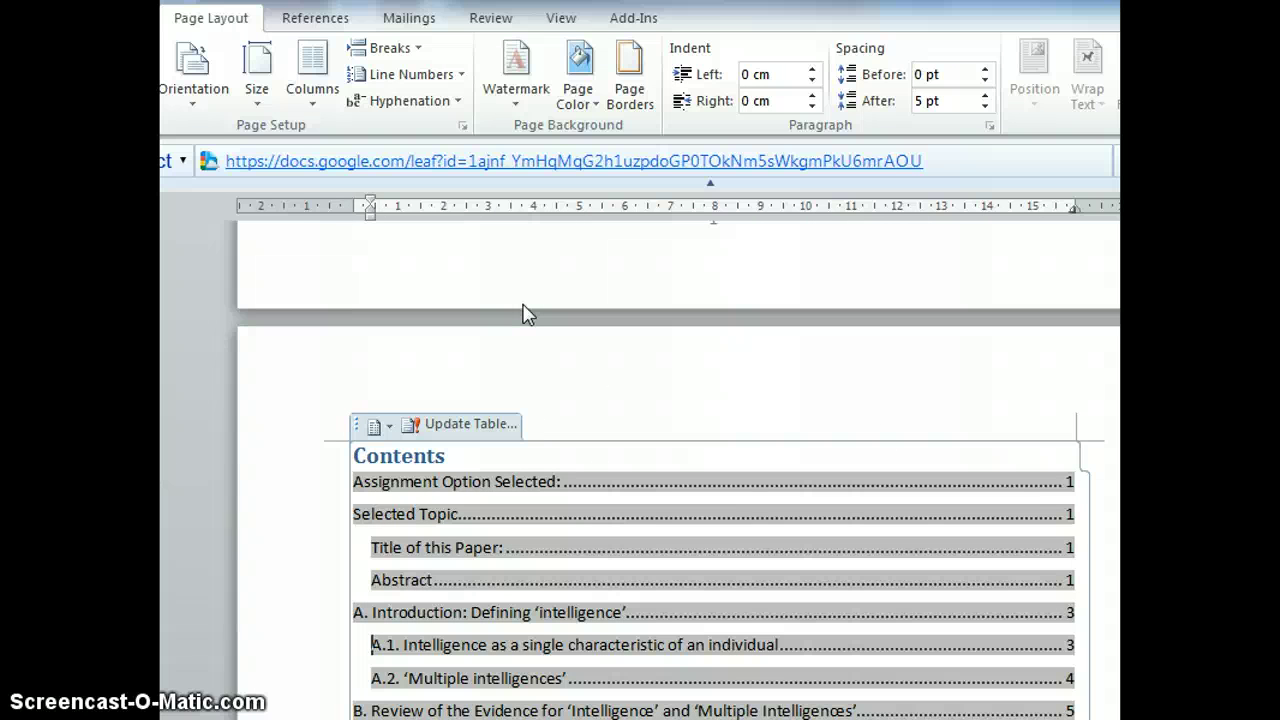
key(Up)
key(Up)
key(Up)
key(Up)
key(Up)
key(Up)
key(Up)
scroll(522, 305, up, 5)
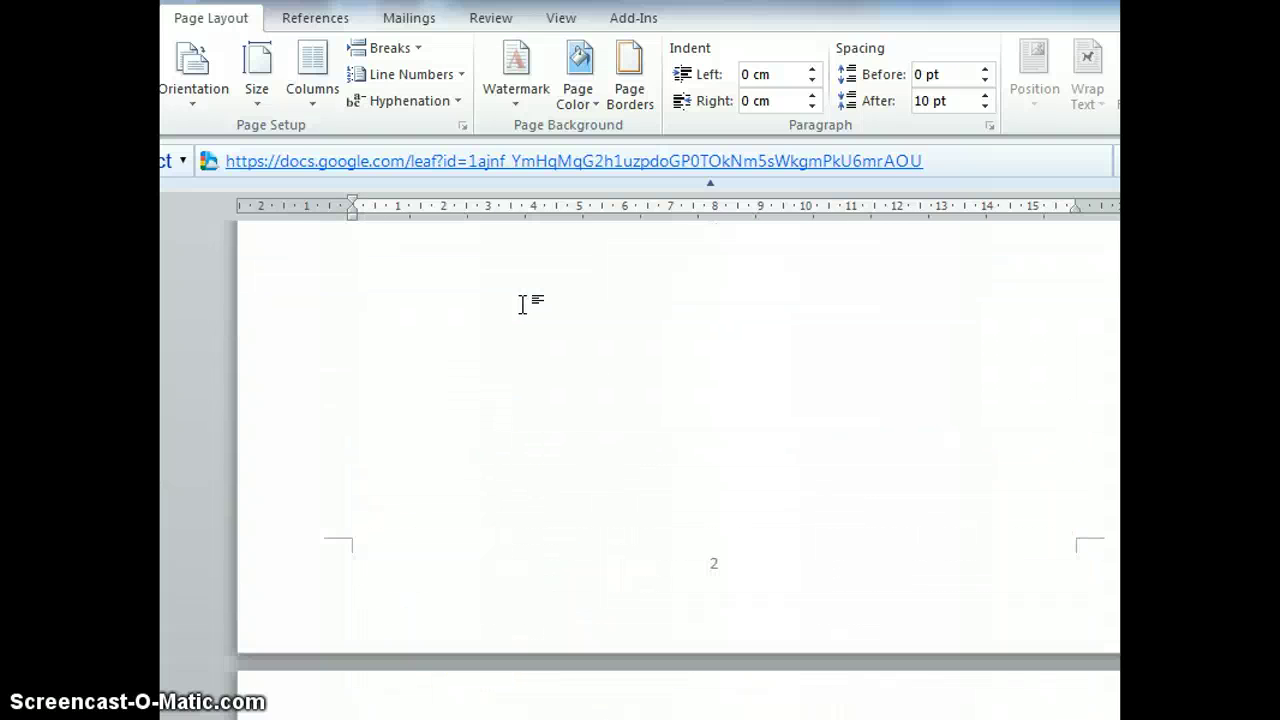
click(1086, 449)
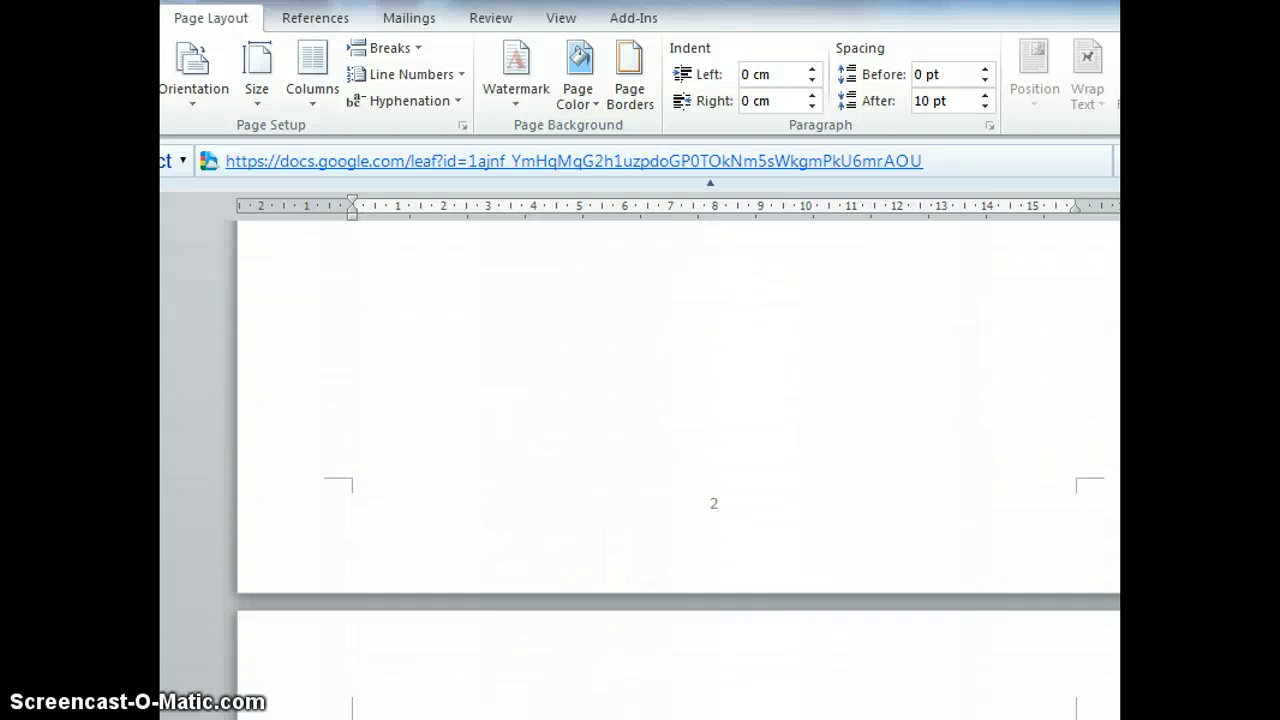
scroll(700, 400, down, 8)
Step: Follow the 'One or many? The neuroscientific evidence' entry and reach the Waterhouse (2006) citation
click(748, 363)
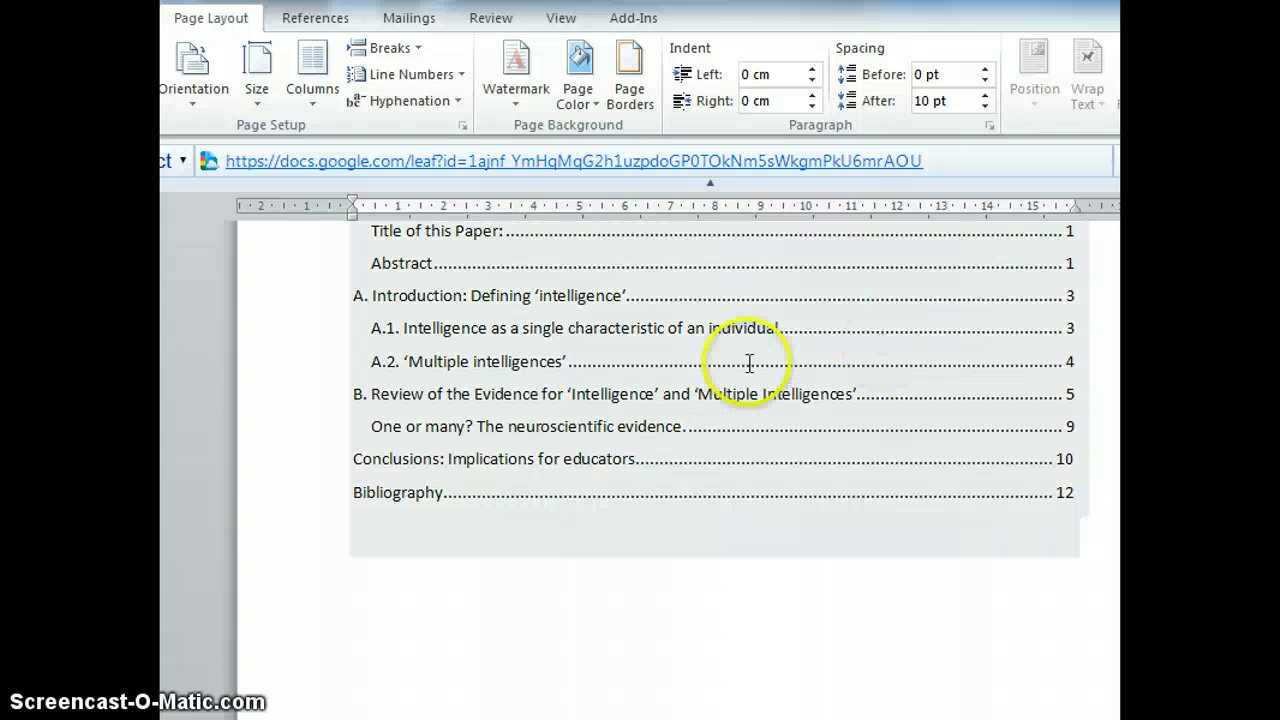
click(528, 422)
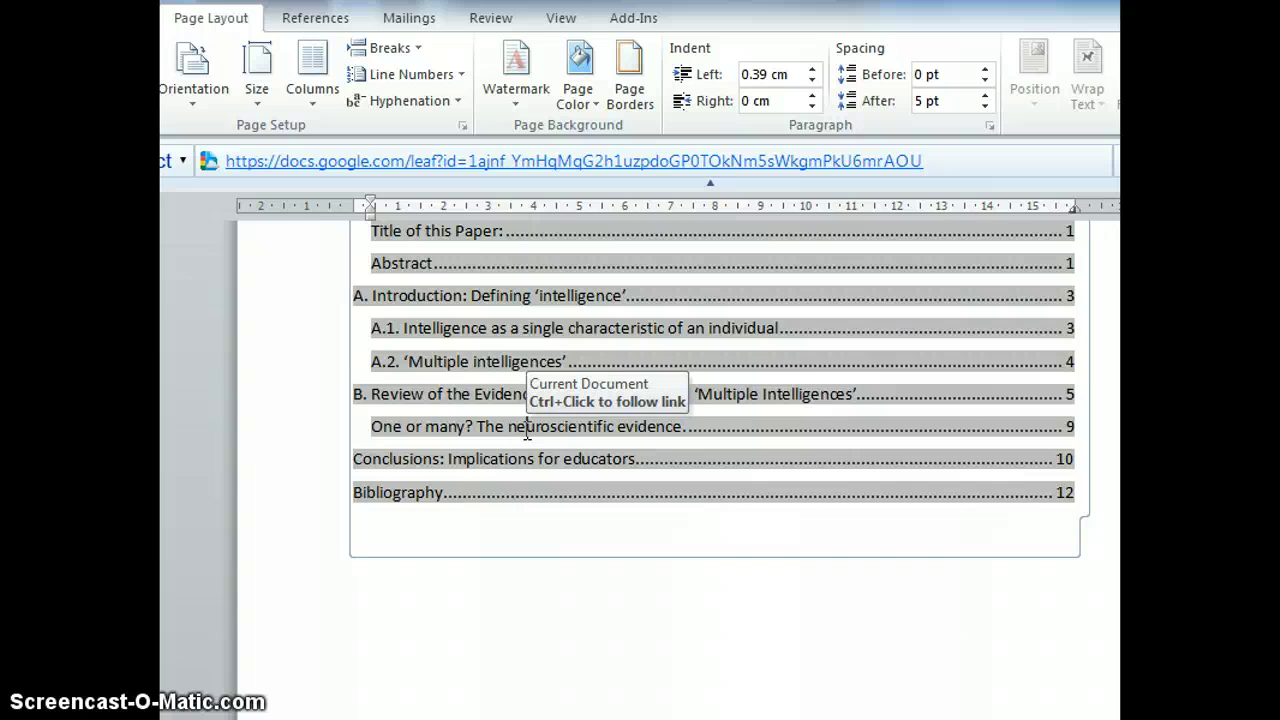
ctrl+click(527, 430)
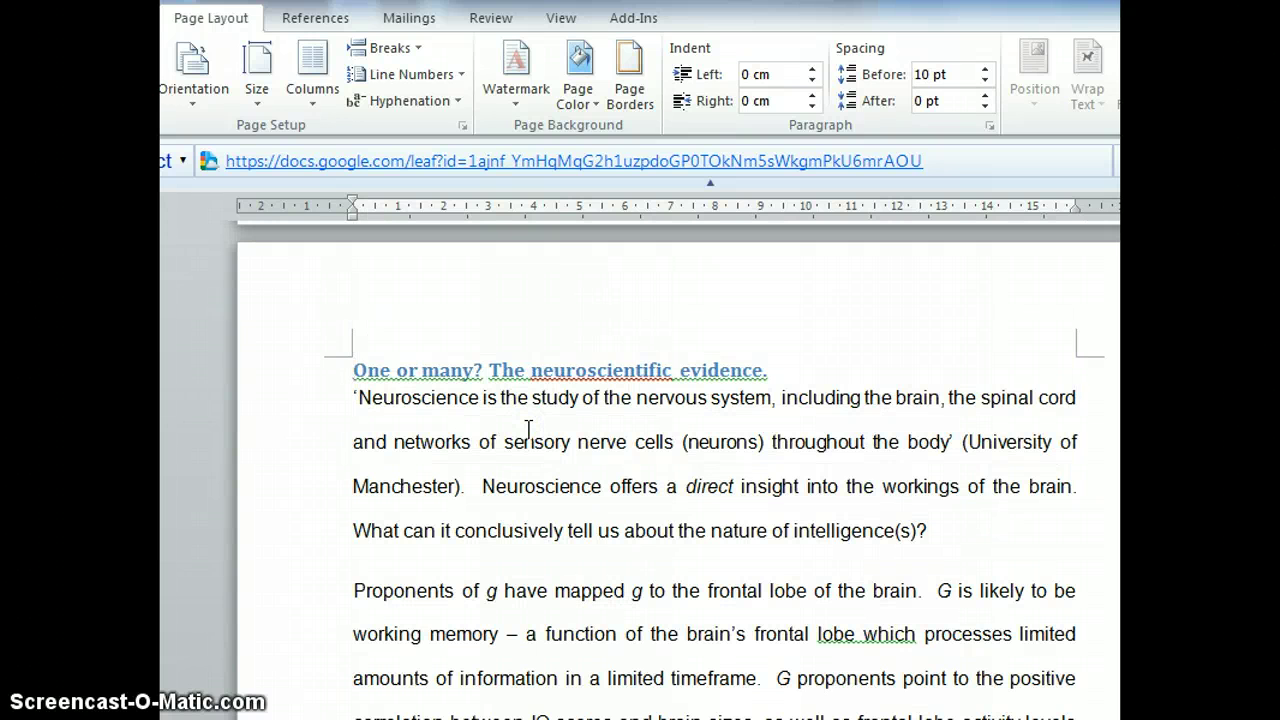
click(575, 431)
scroll(673, 472, down, 5)
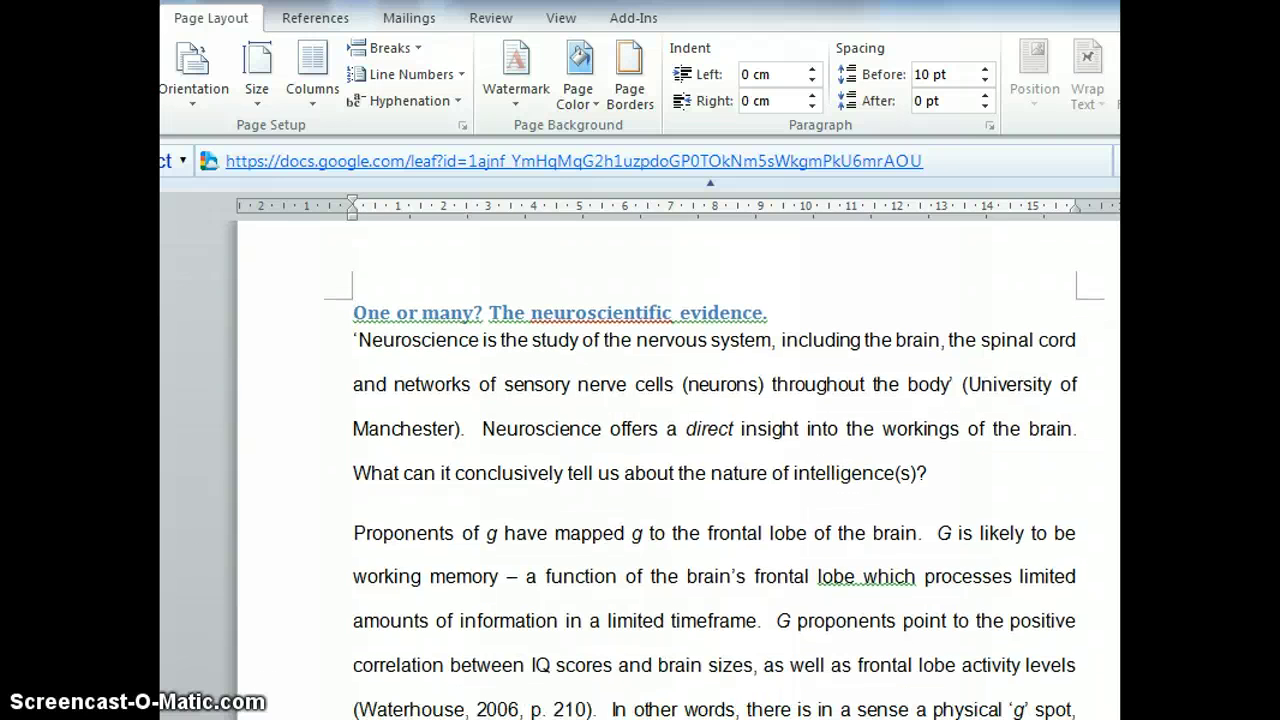
scroll(673, 472, down, 1)
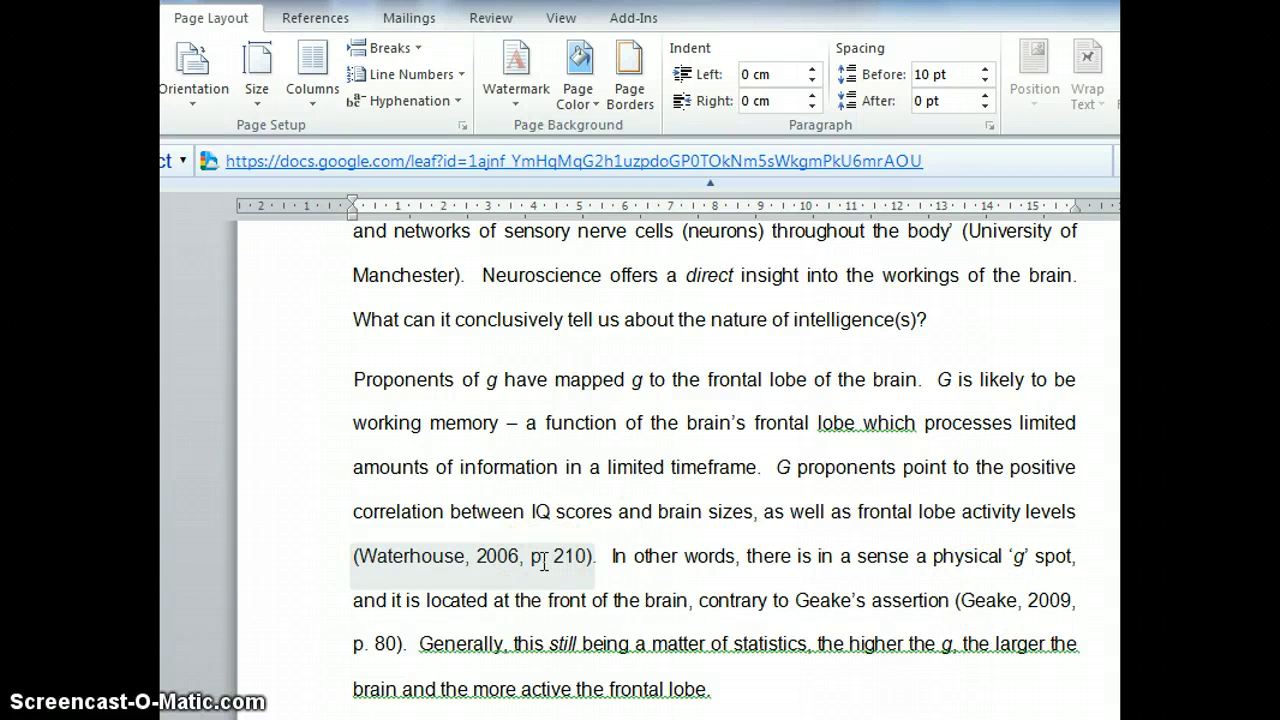
click(581, 568)
click(581, 568)
click(600, 572)
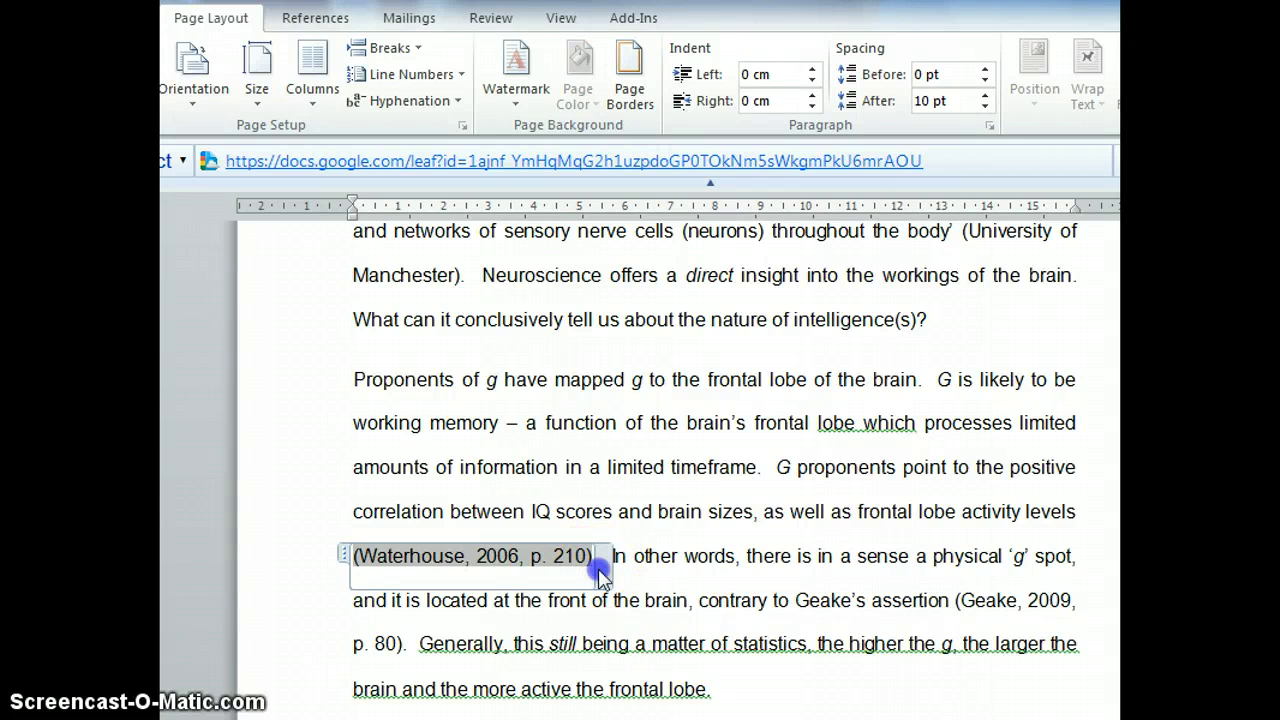
right_click(600, 572)
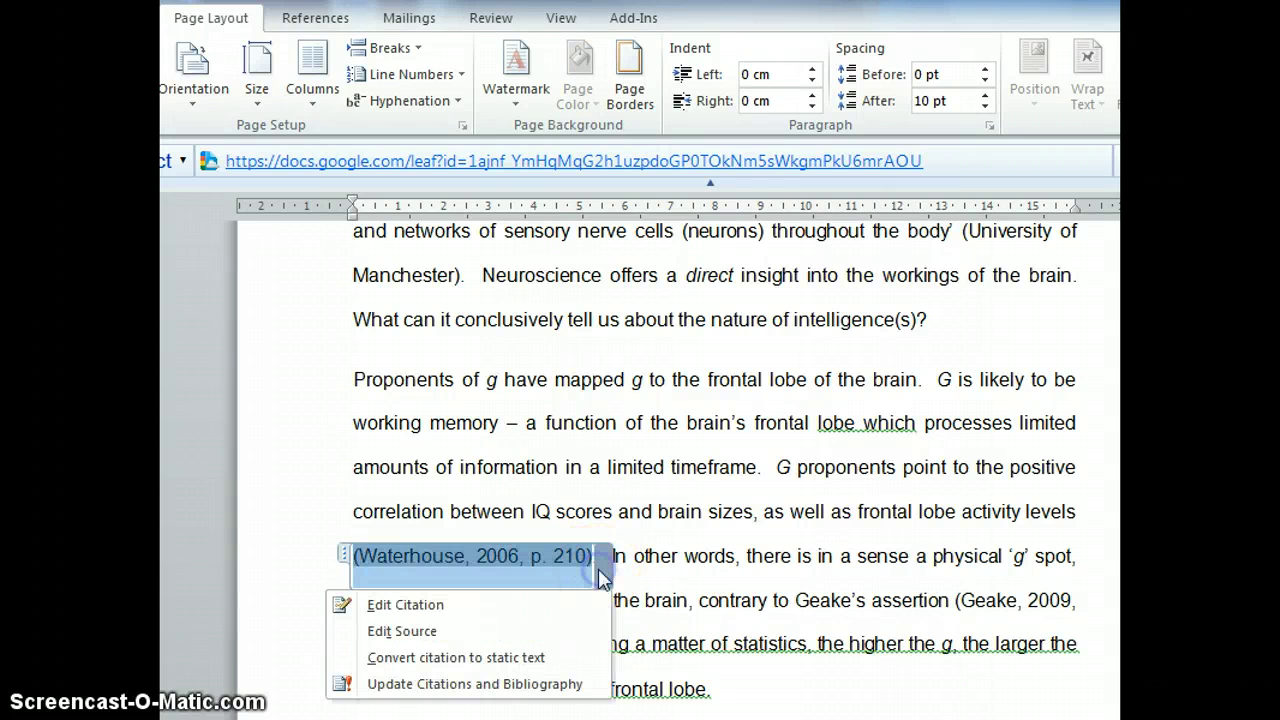
click(550, 602)
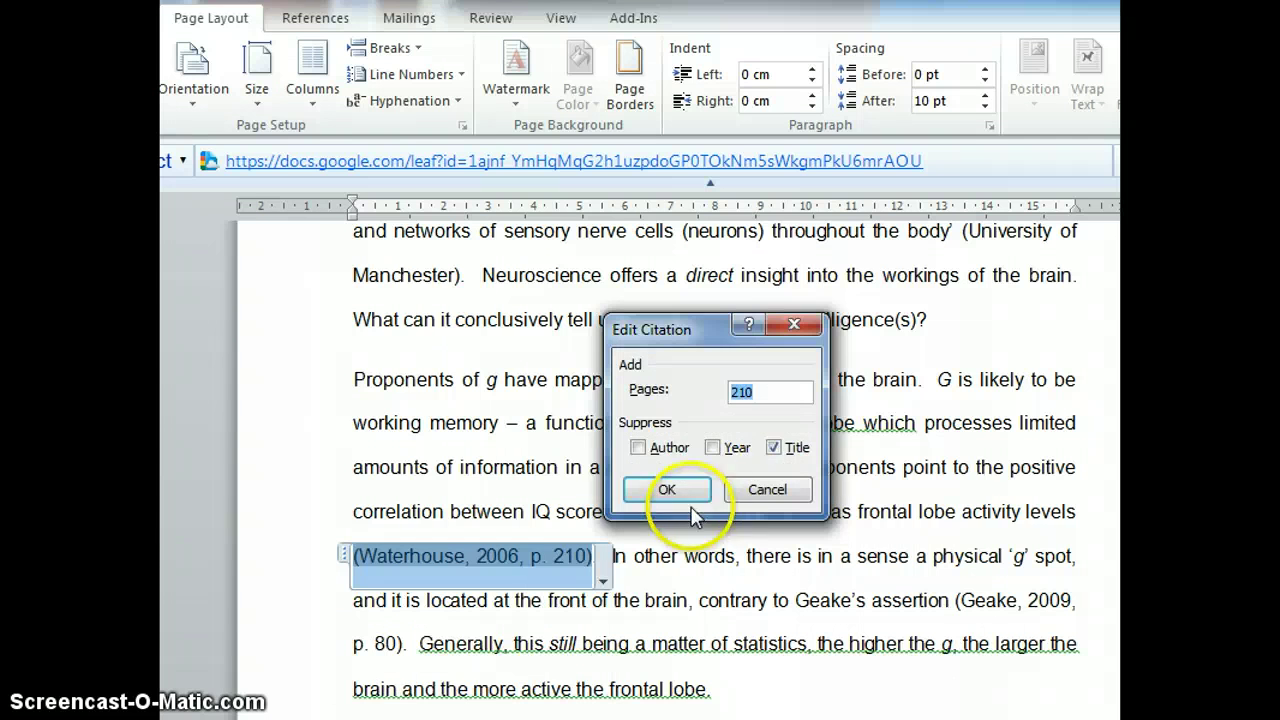
click(765, 490)
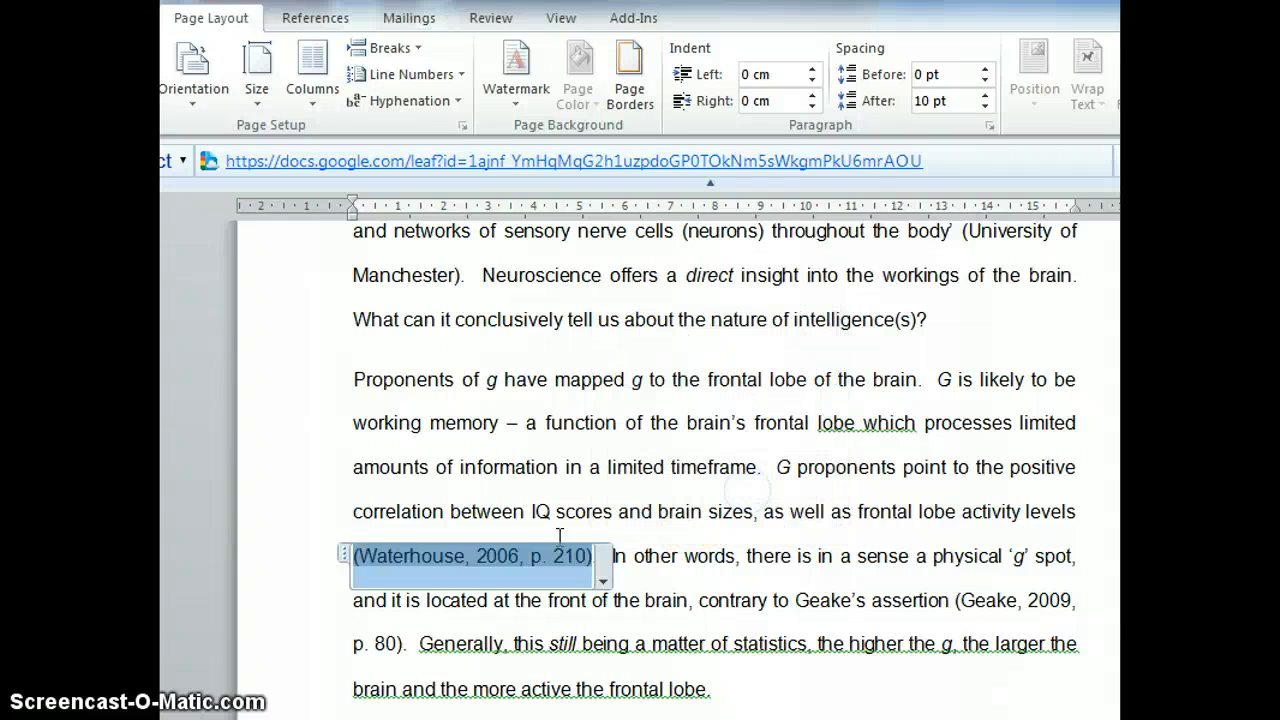
click(603, 580)
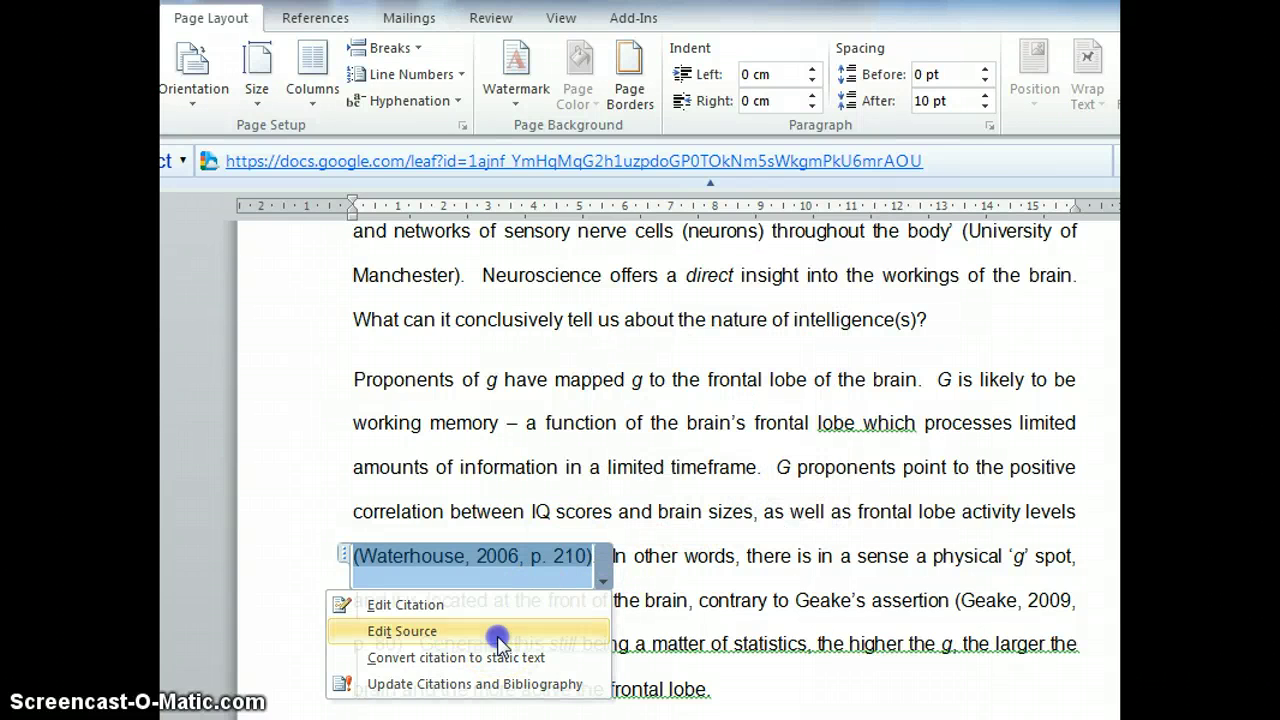
click(495, 636)
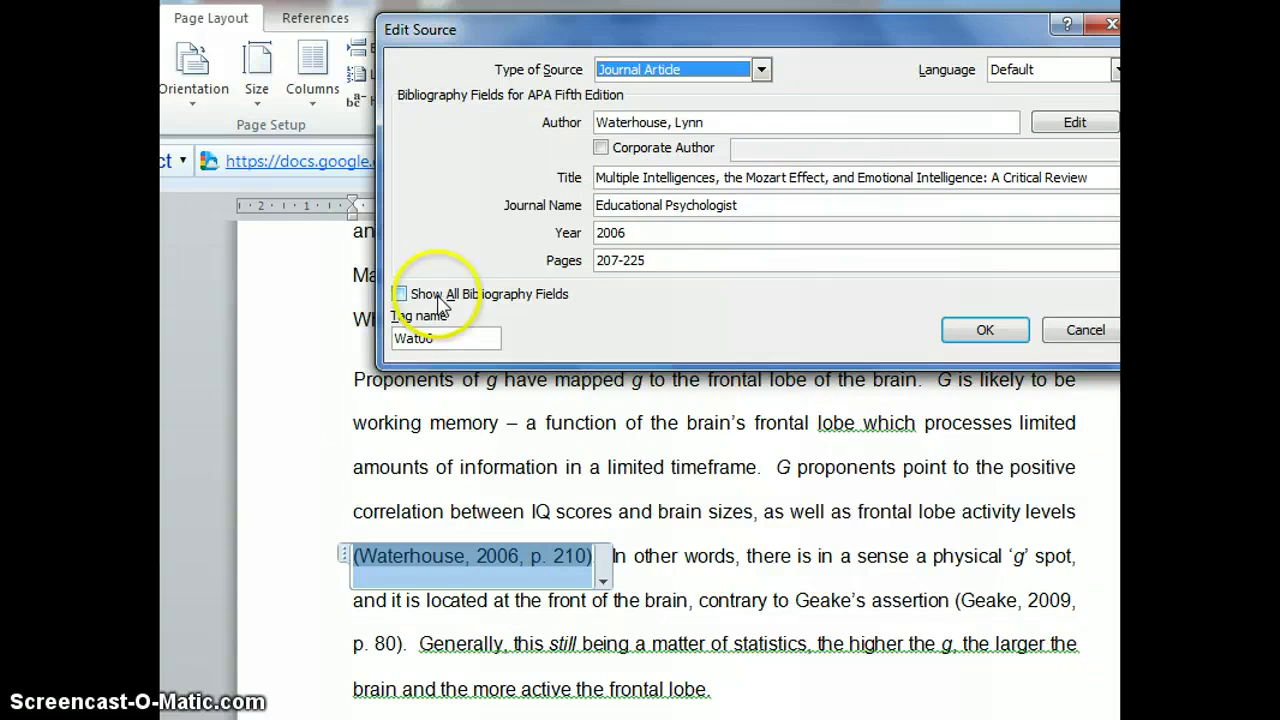
click(400, 295)
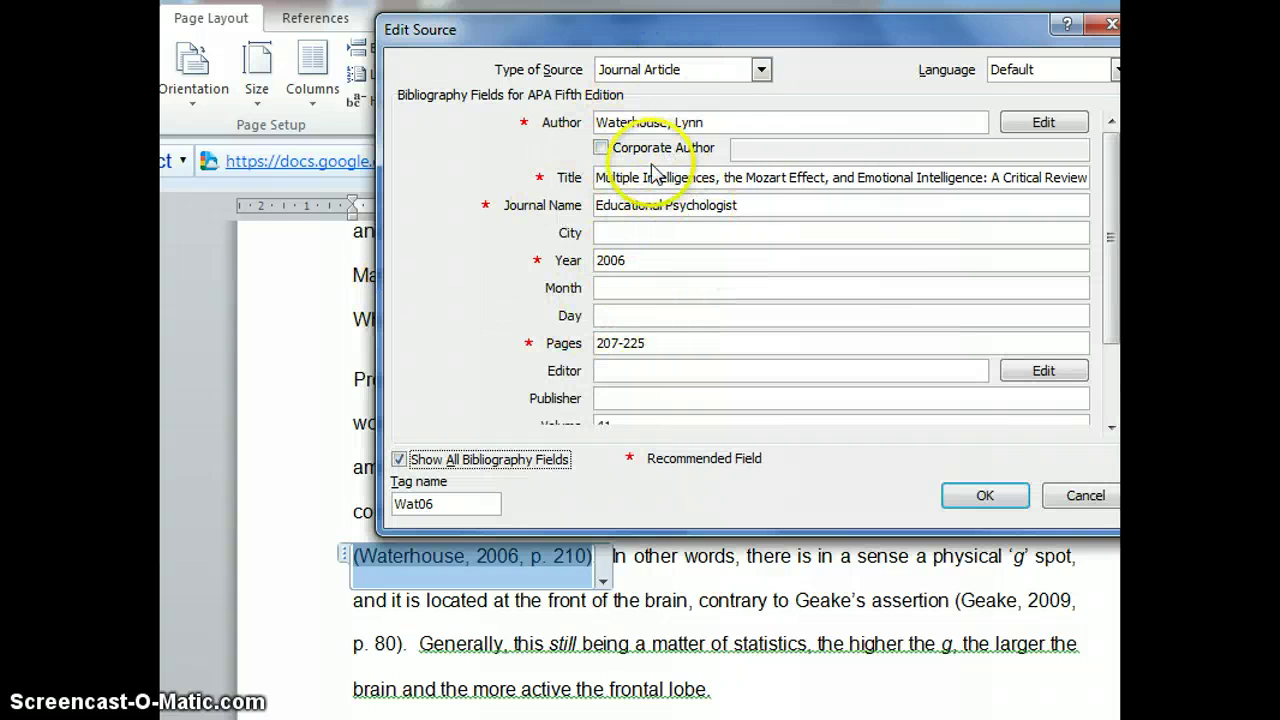
click(1085, 497)
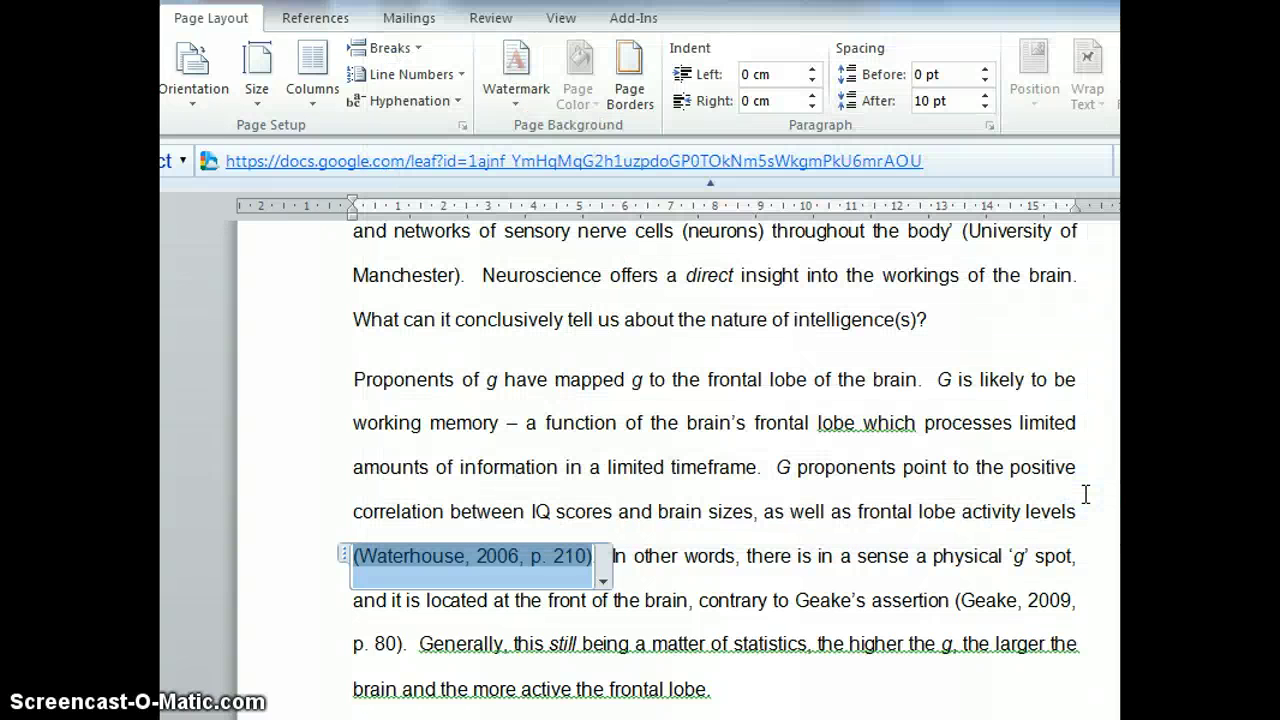
click(1008, 600)
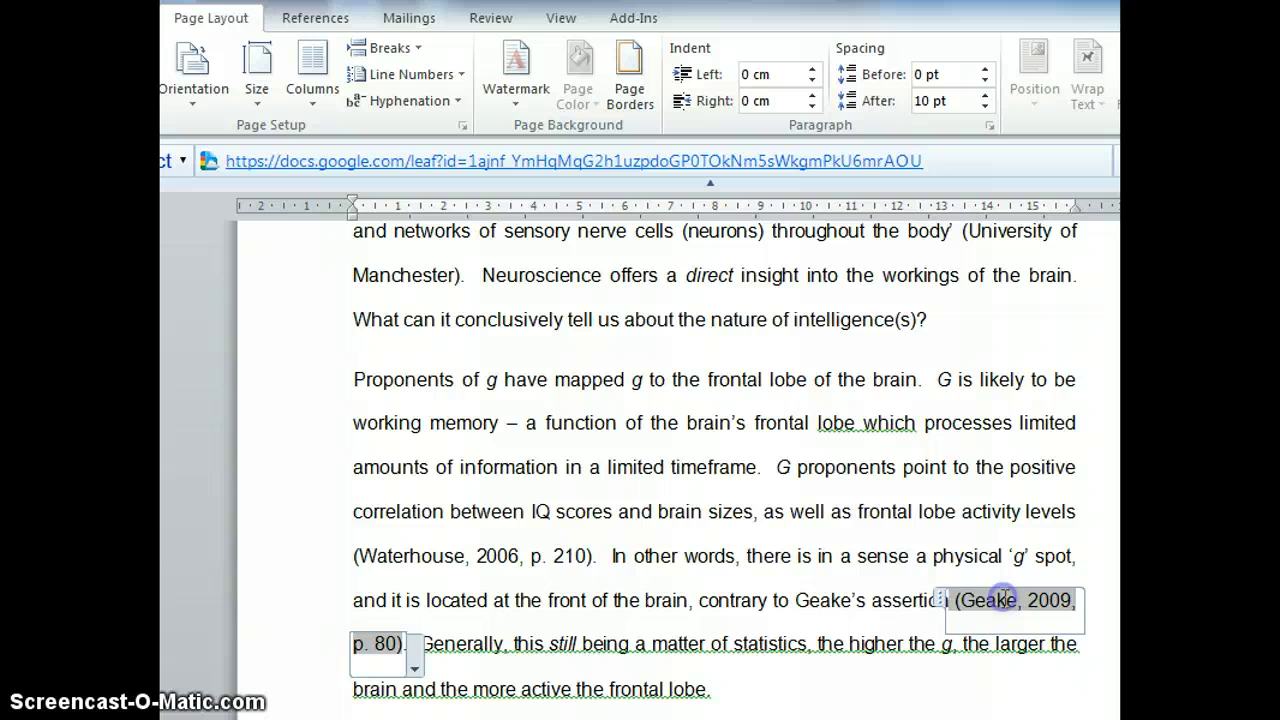
click(414, 667)
click(340, 714)
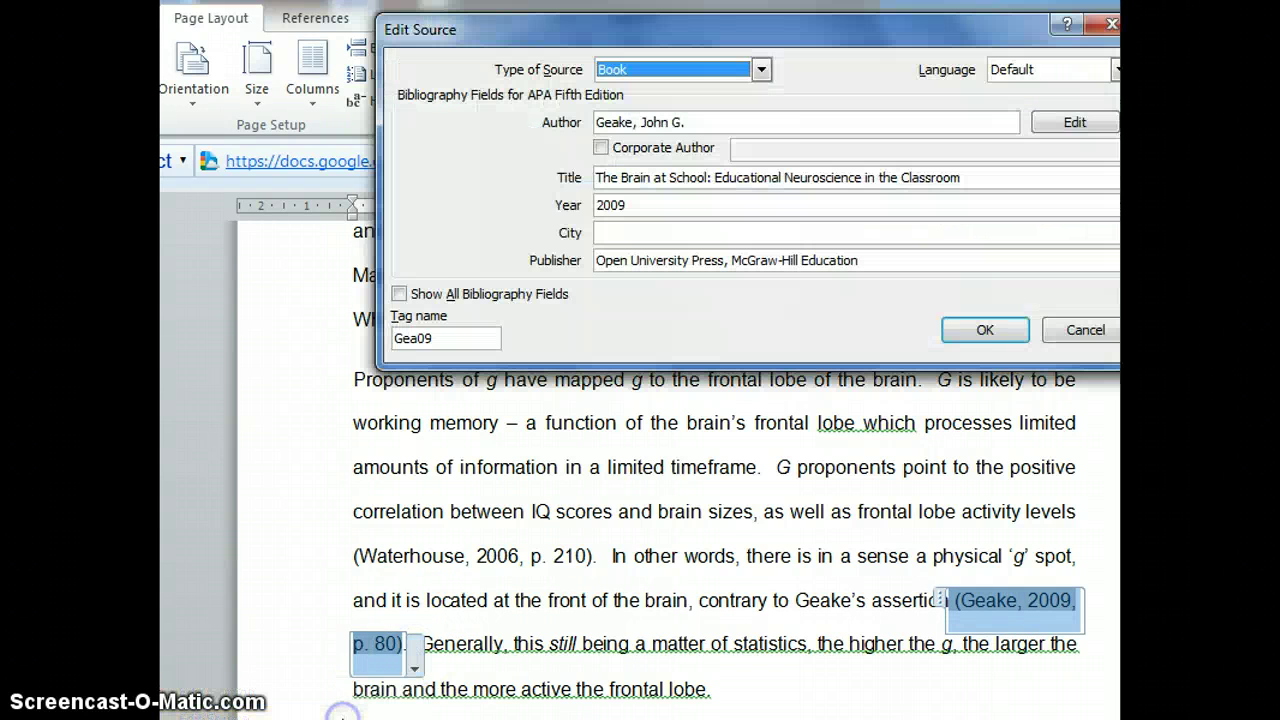
click(399, 294)
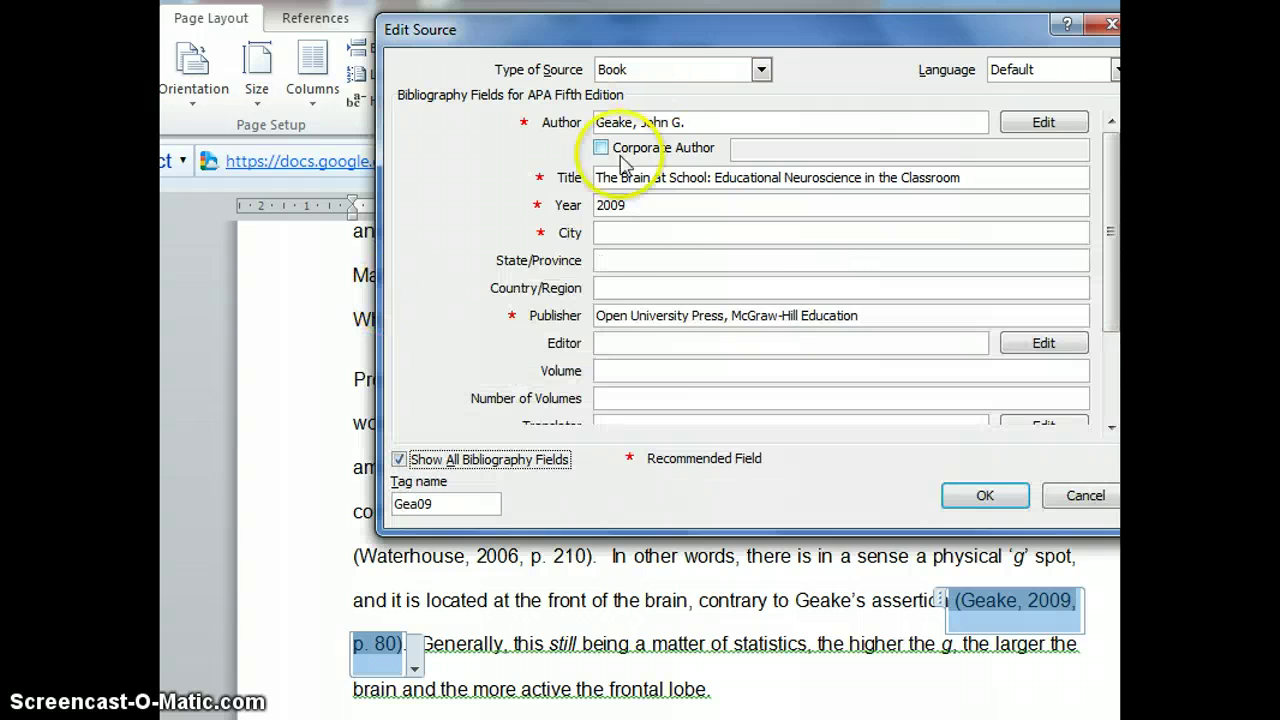
click(1083, 496)
click(716, 600)
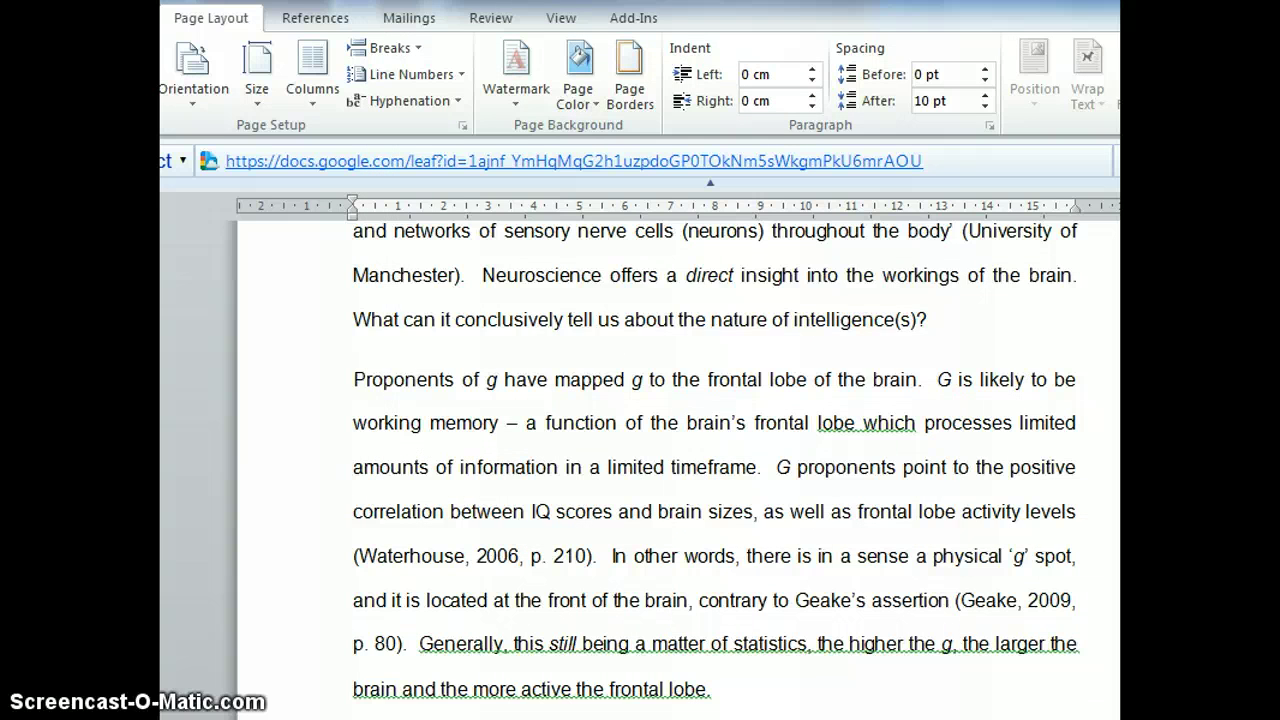
Step: Scroll down to the Bibliography and update its citations and bibliography
scroll(716, 600, down, 20)
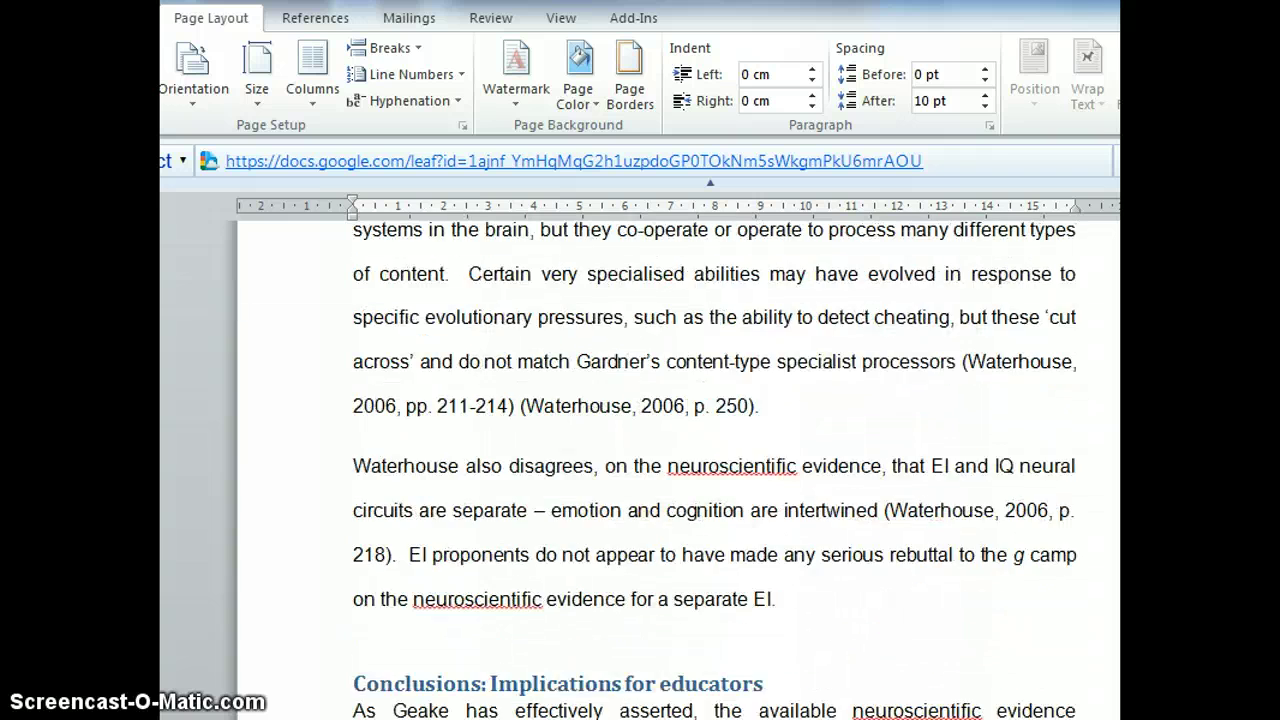
scroll(716, 600, down, 15)
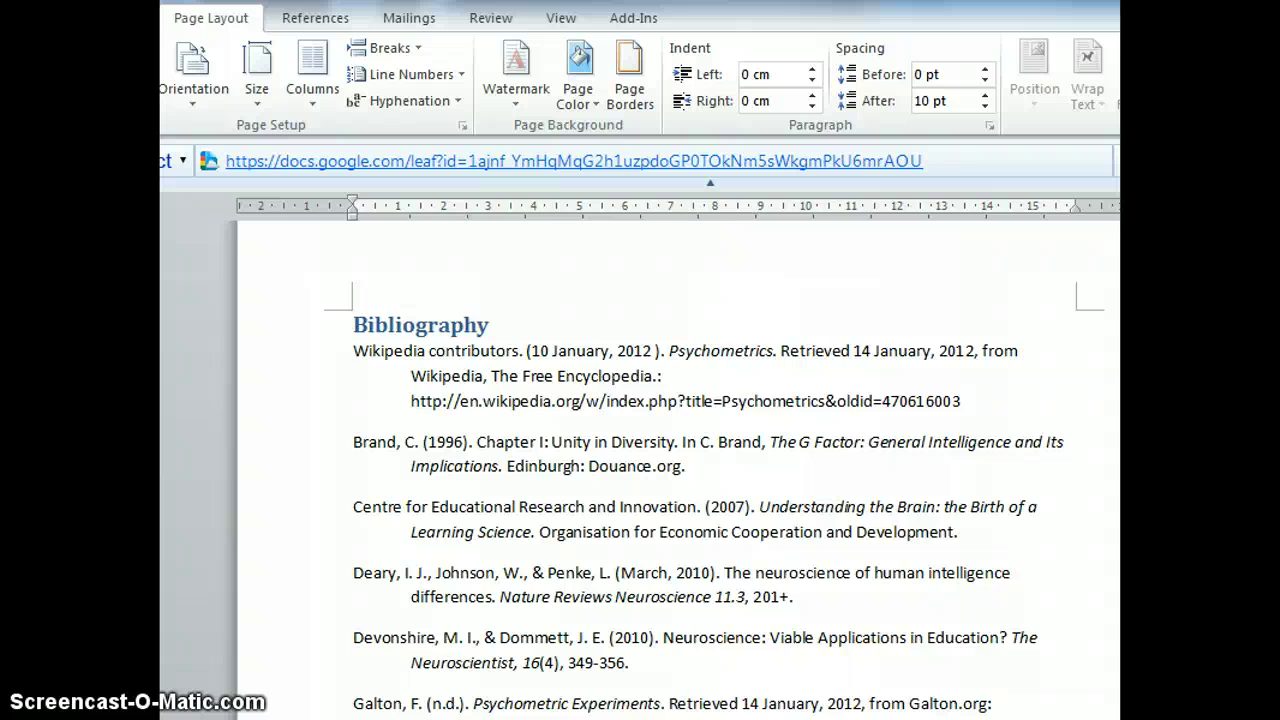
click(435, 330)
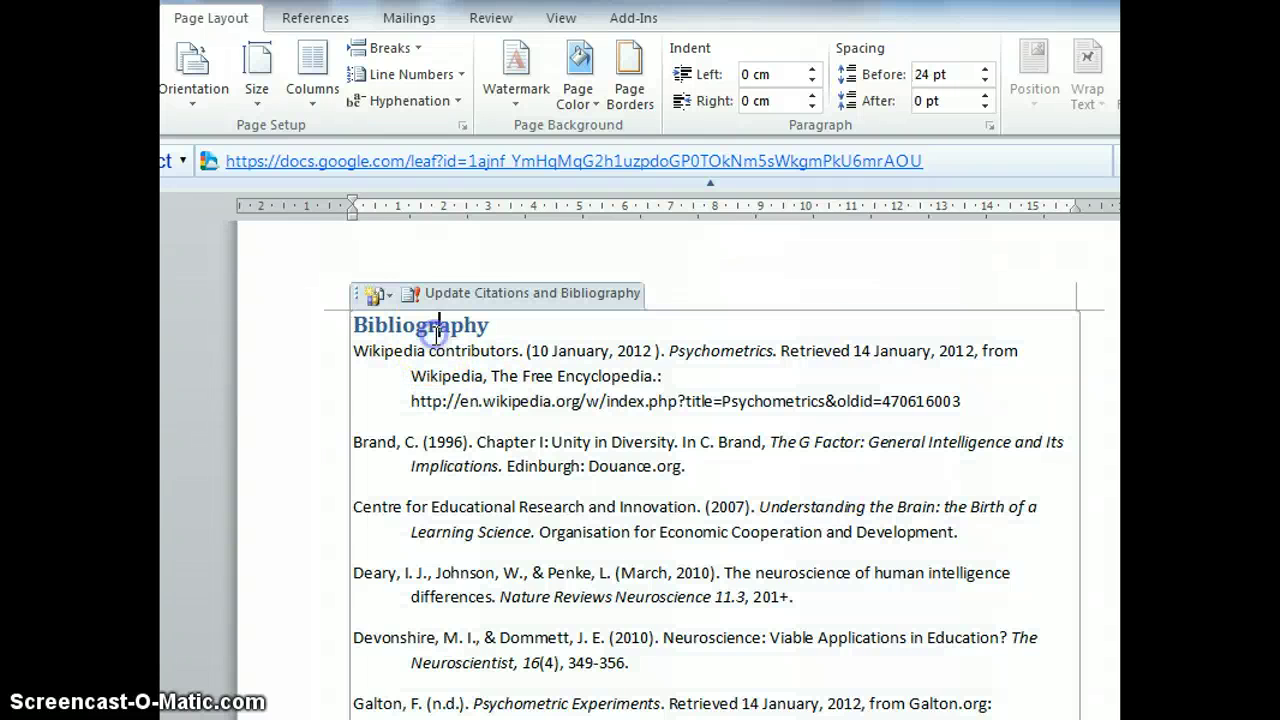
click(421, 293)
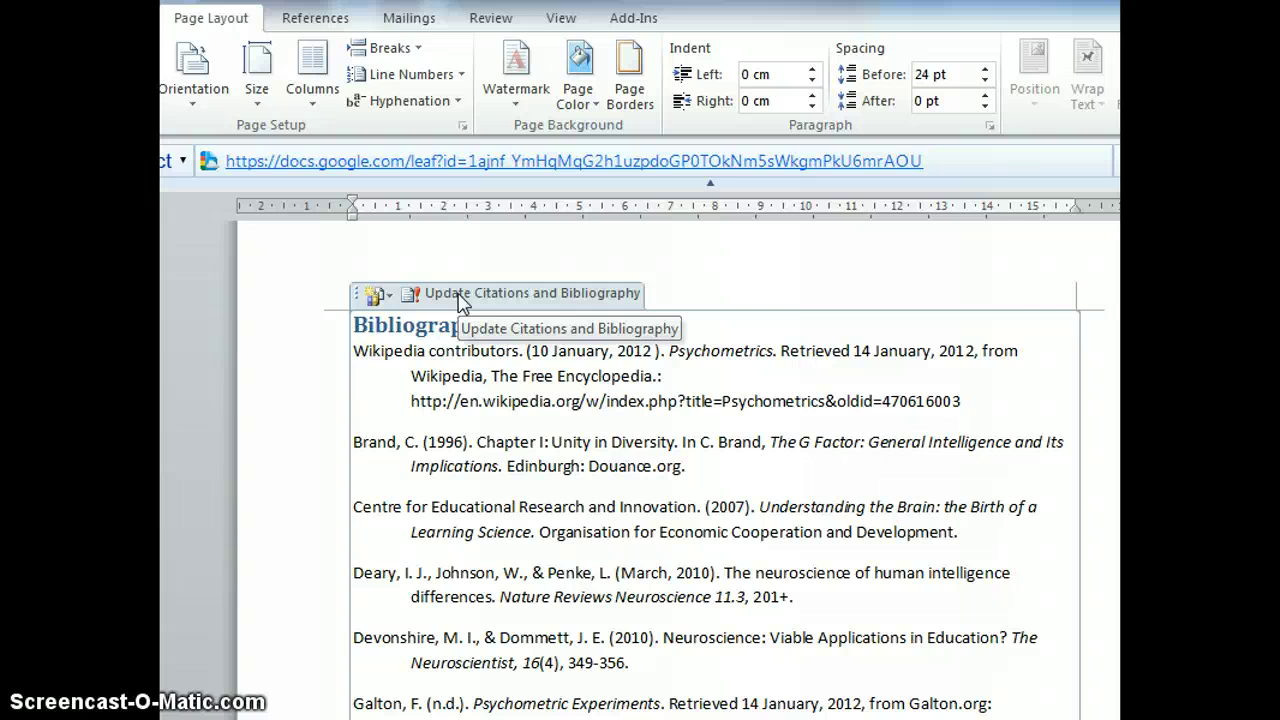
click(457, 293)
click(597, 408)
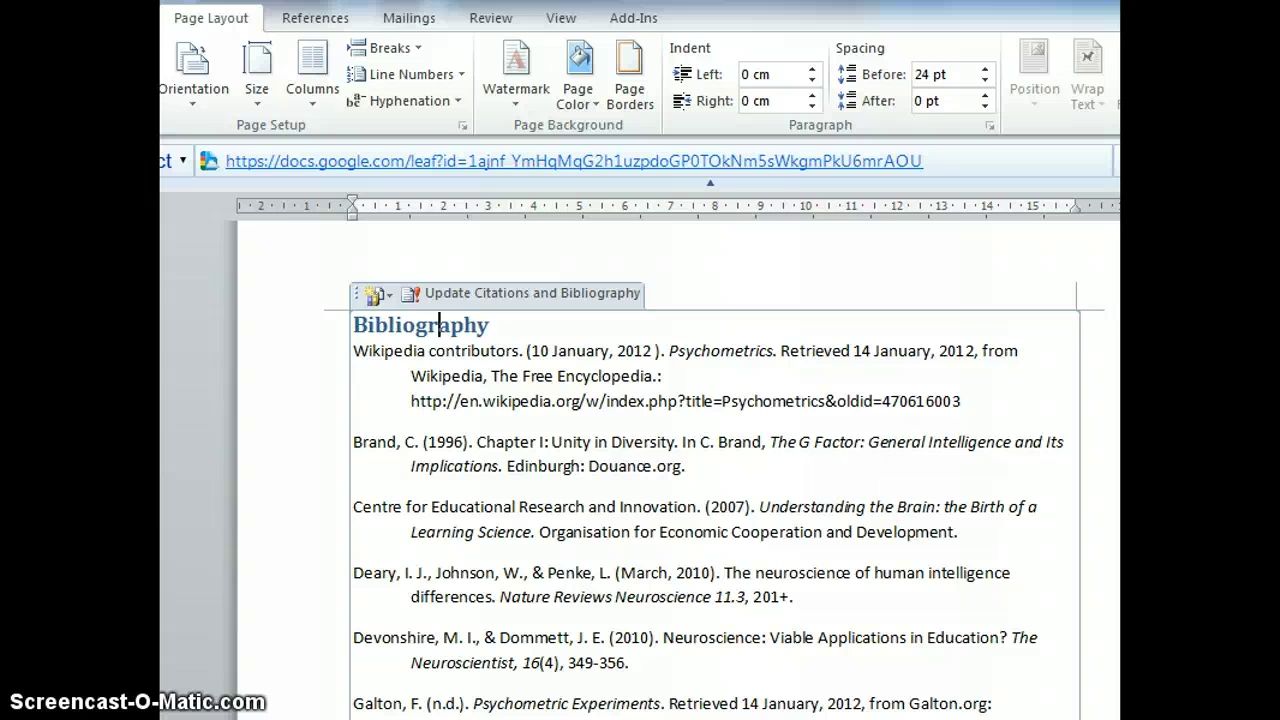
Step: Close the essay with Ctrl+W and create a new Blank document from File > New
key(ctrl+w)
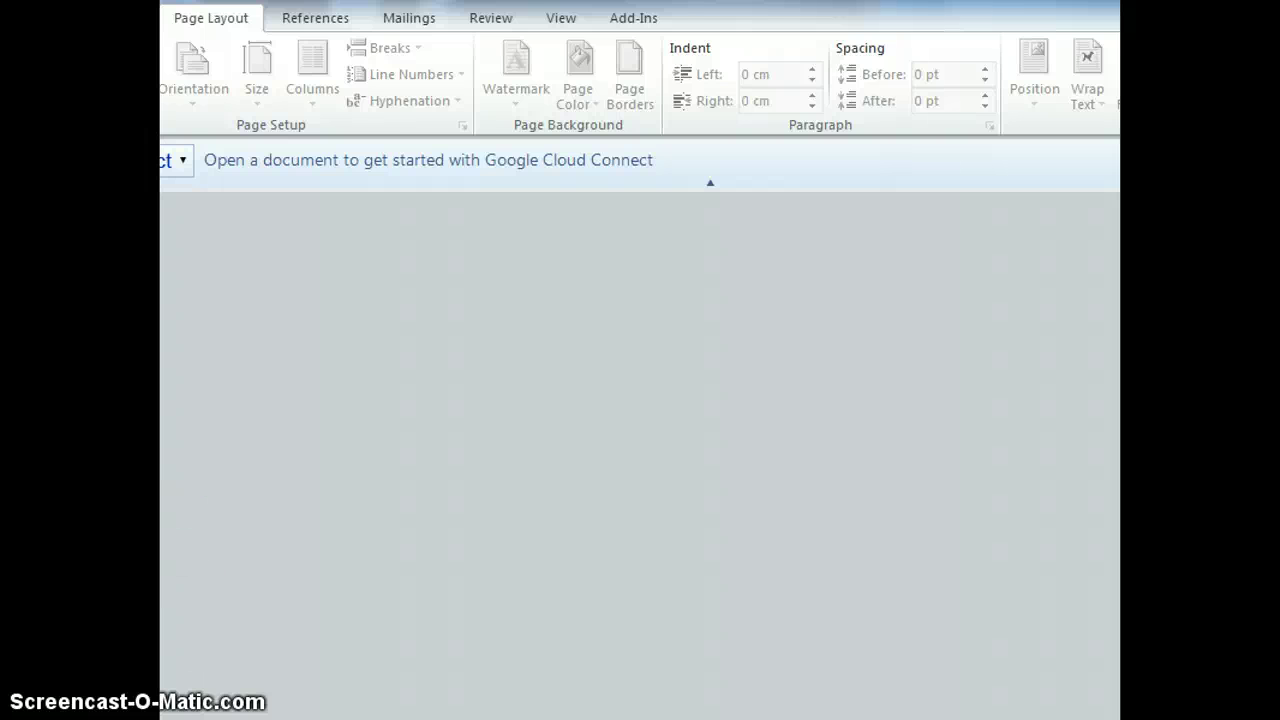
key(alt+f)
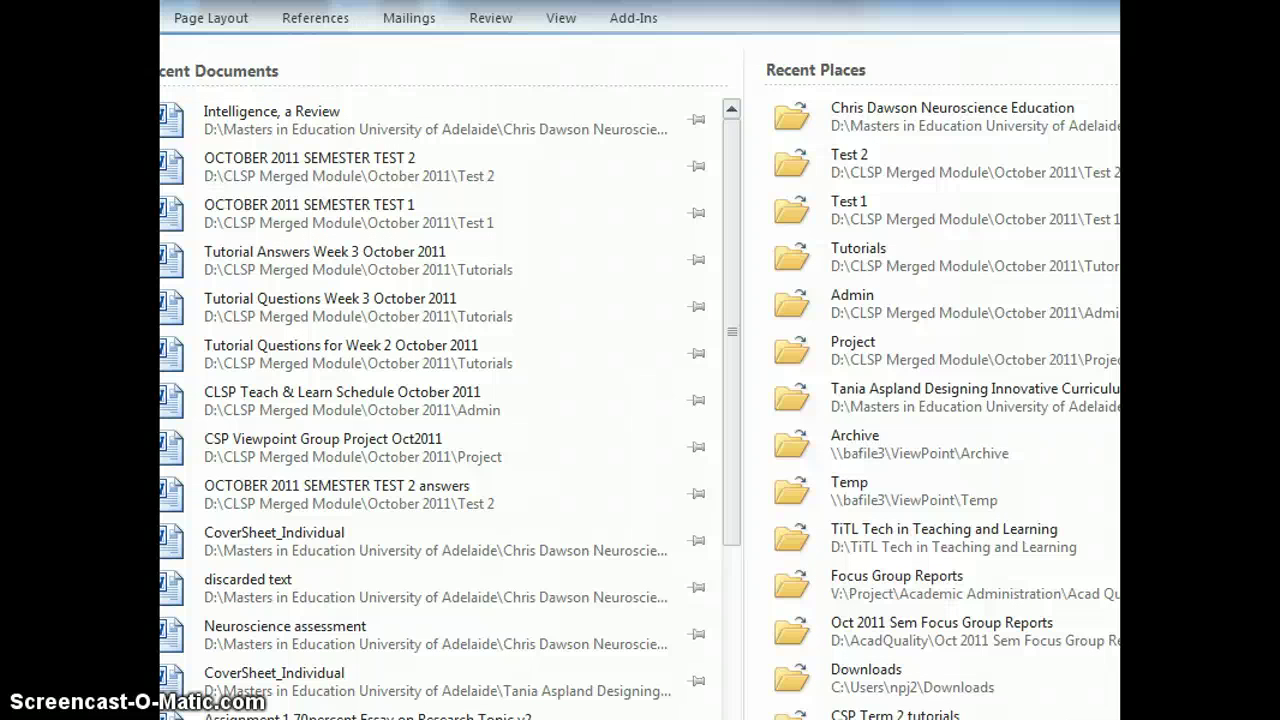
key(n)
click(216, 186)
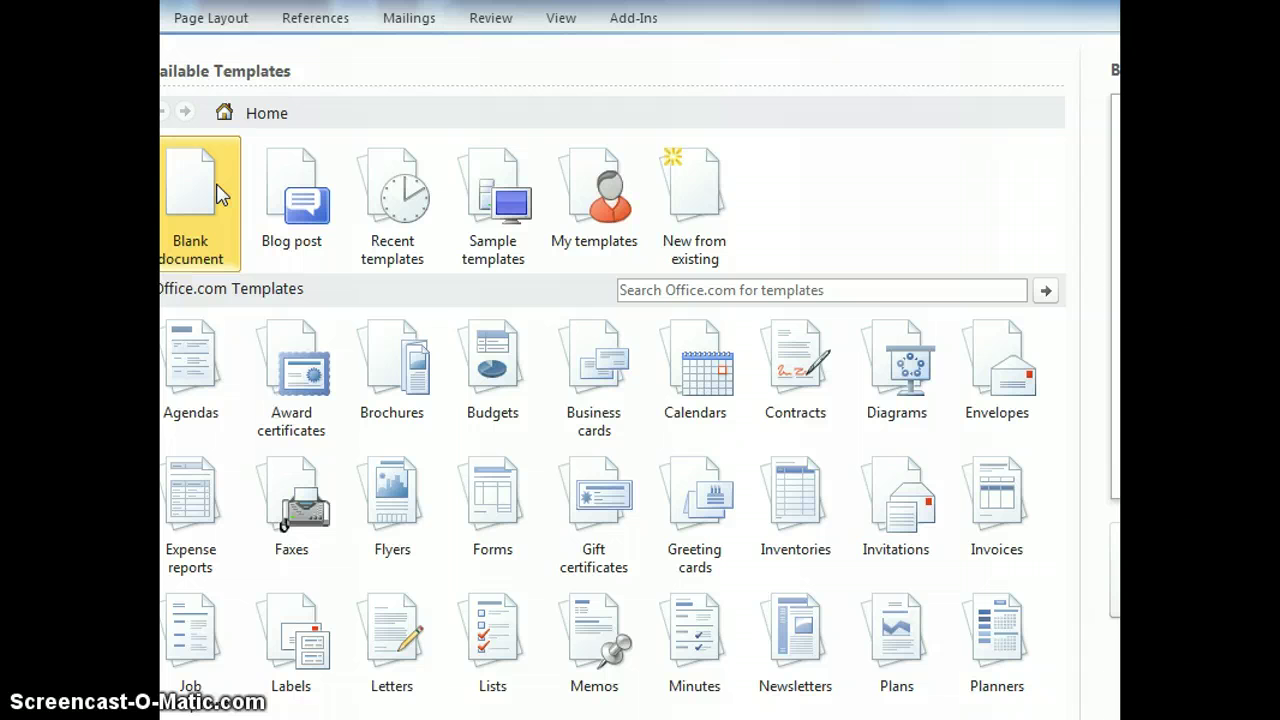
double_click(218, 193)
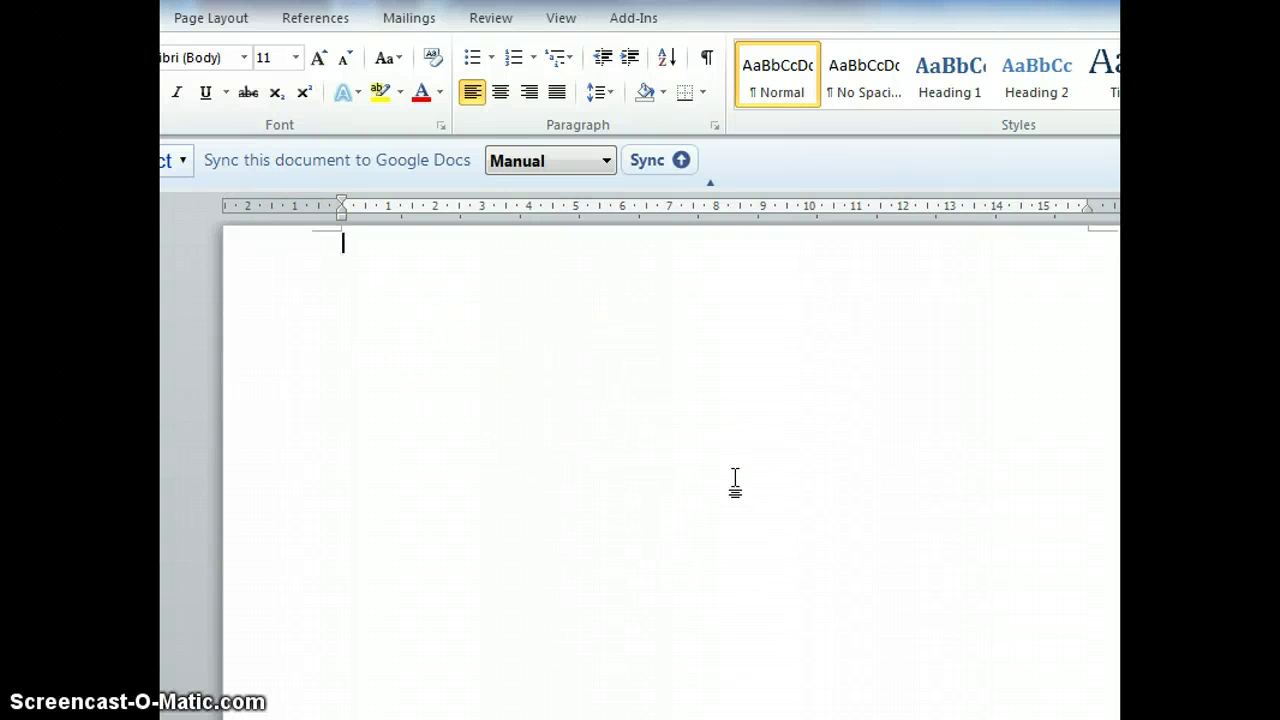
Step: Type 'Learning Experiences' without the 'Heading:' prefix, then Experience 1–3, Summary and Conclusion lines
key(Return)
key(Return)
text(Heading: Learning Experience)
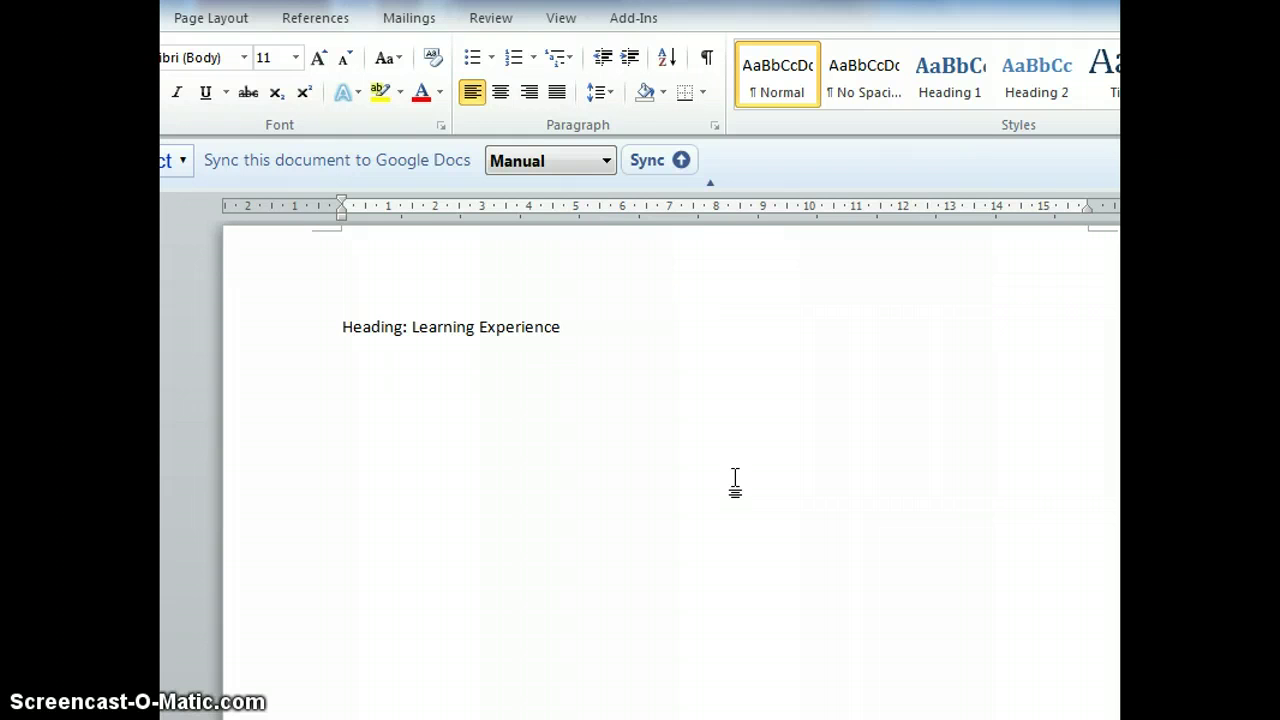
key(Up)
key(Up)
key(Up)
key(Up)
key(ctrl+shift+Right)
key(ctrl+shift+Right)
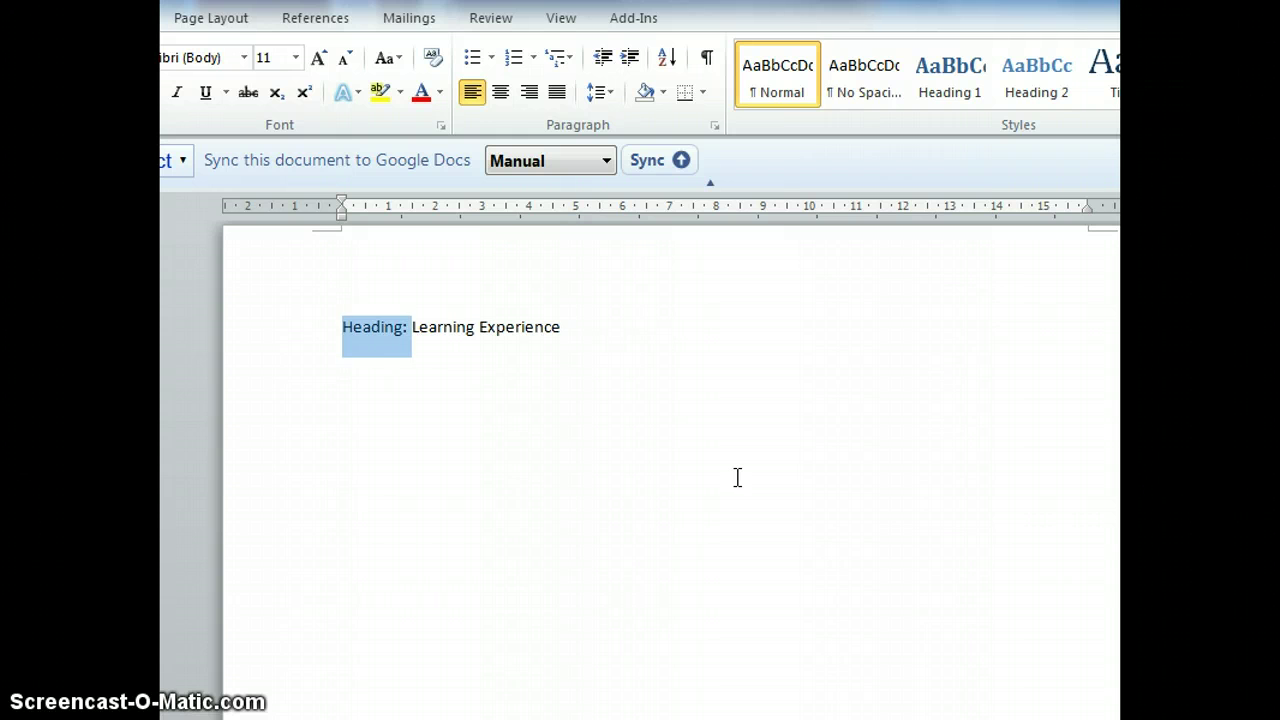
key(Delete)
key(Down)
key(Down)
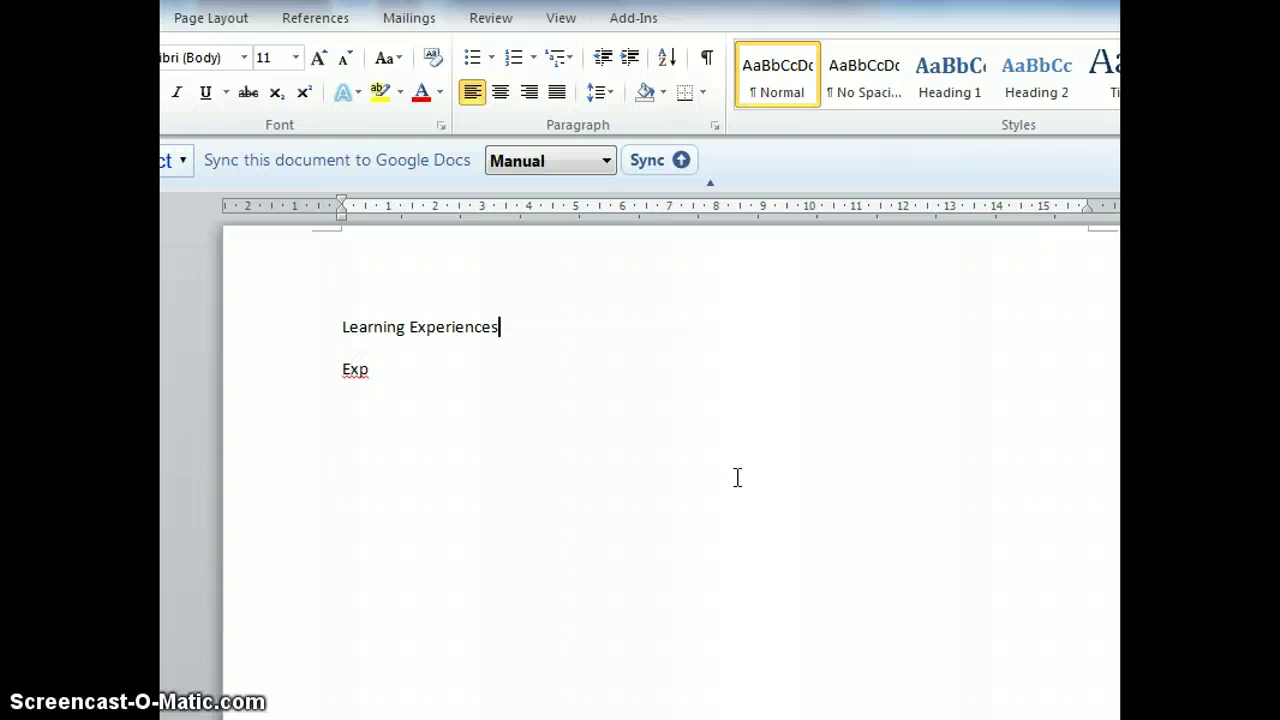
text(rience)
text(erienc)
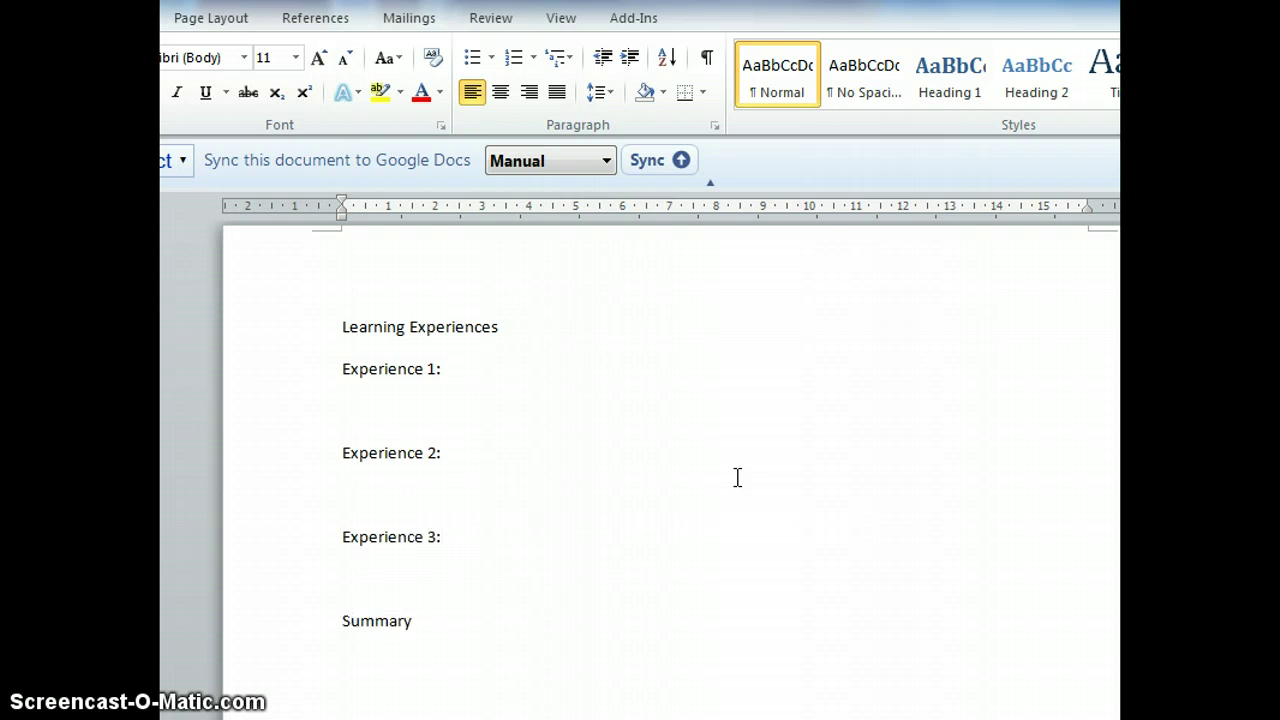
text(Conclusion)
Step: Apply Heading 1 to Learning Experiences and Heading 2 to Experience 1: and Experience 2:
key(shift+Down)
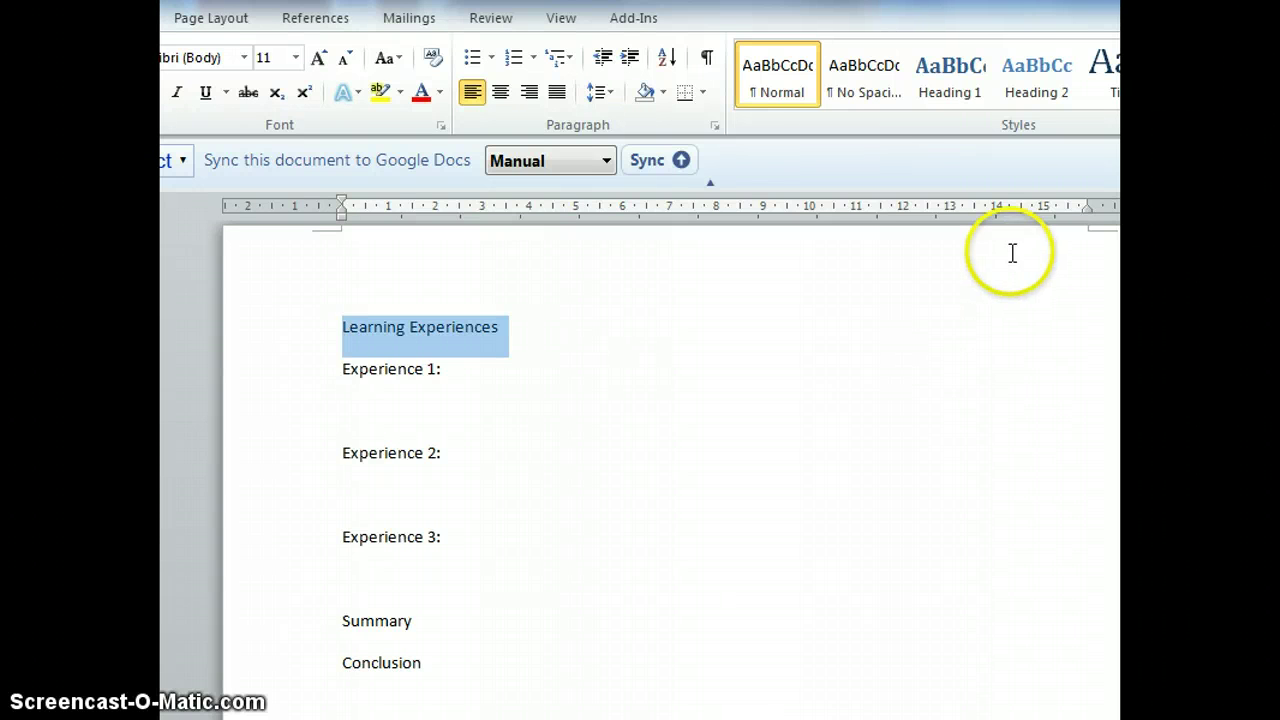
click(948, 105)
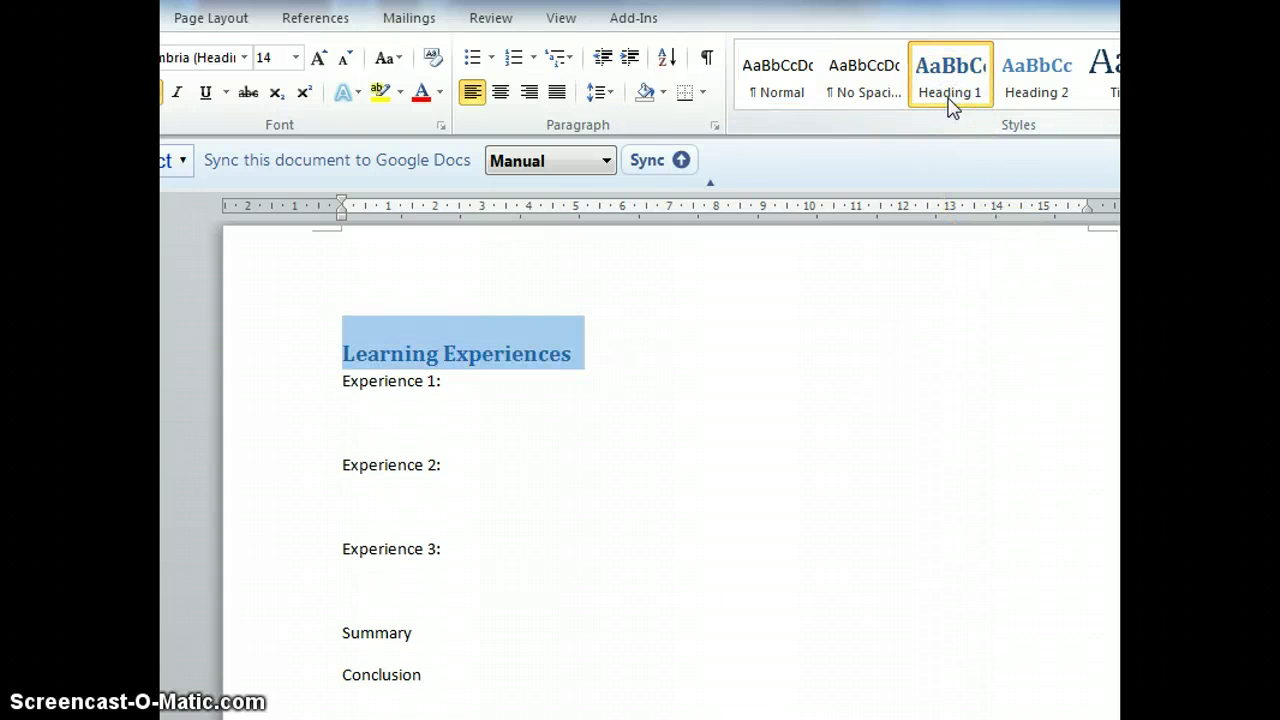
click(451, 380)
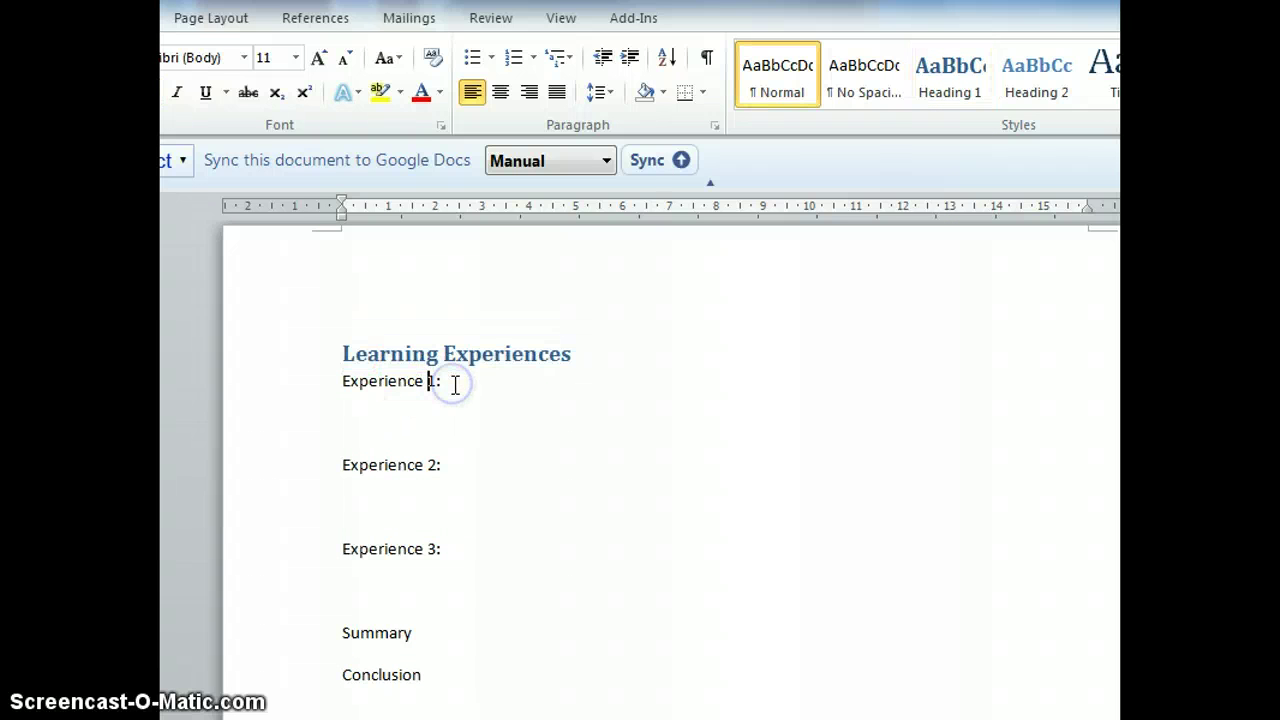
triple_click(455, 383)
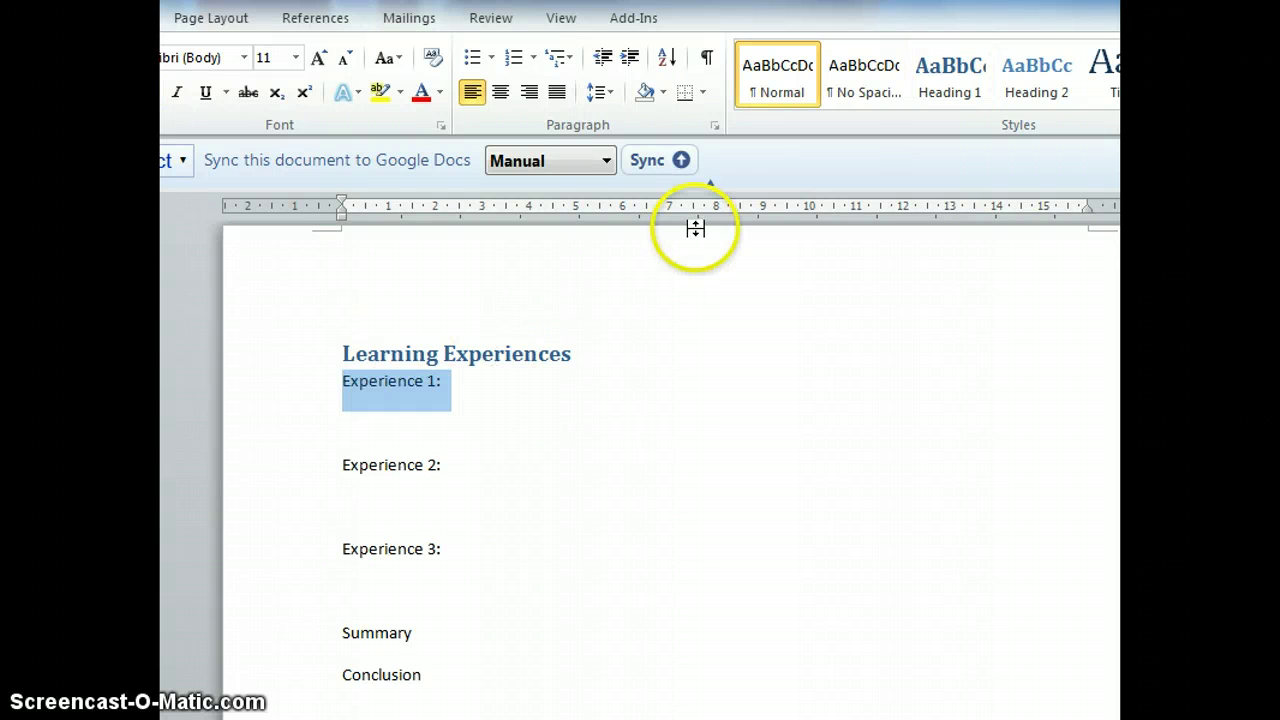
click(1032, 90)
click(474, 465)
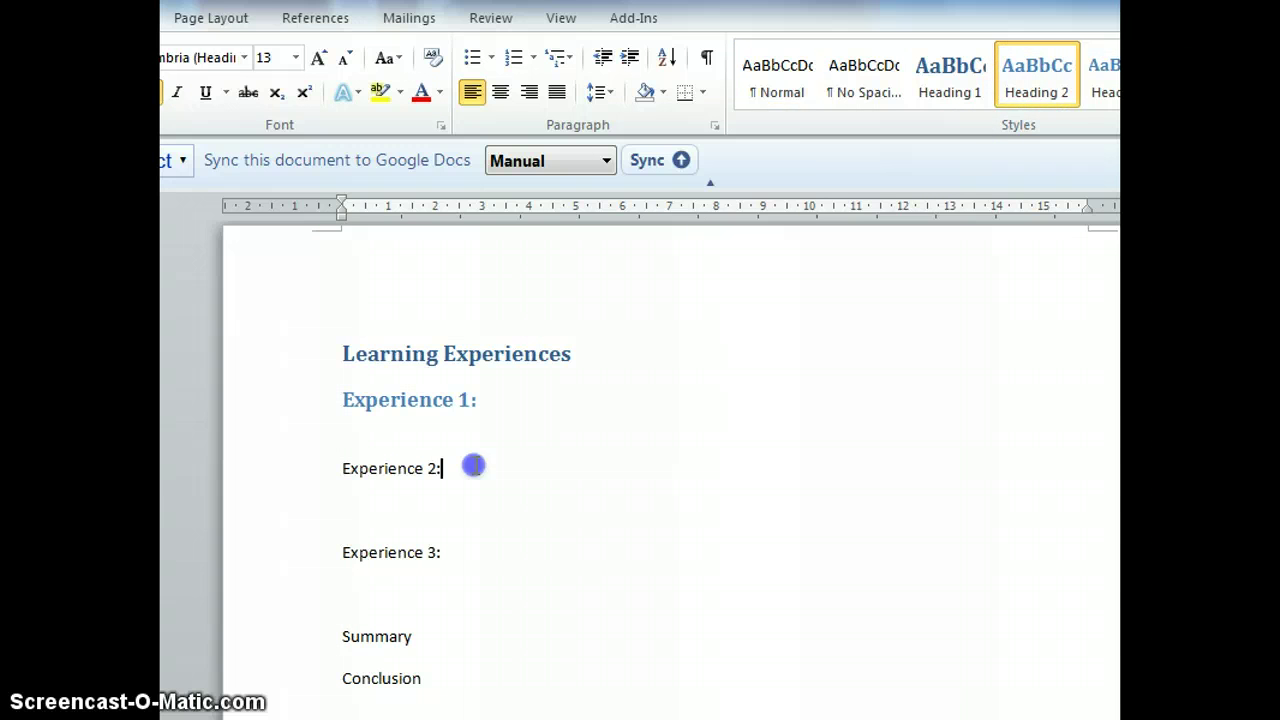
triple_click(477, 472)
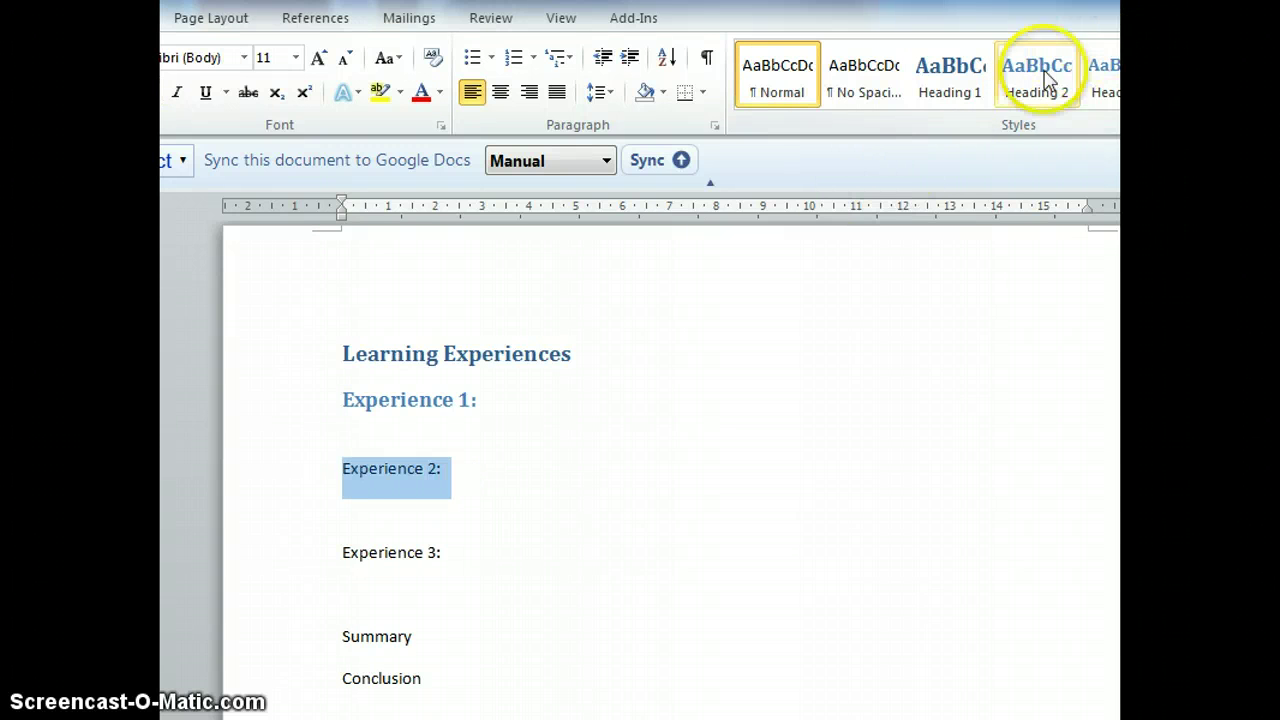
click(1020, 92)
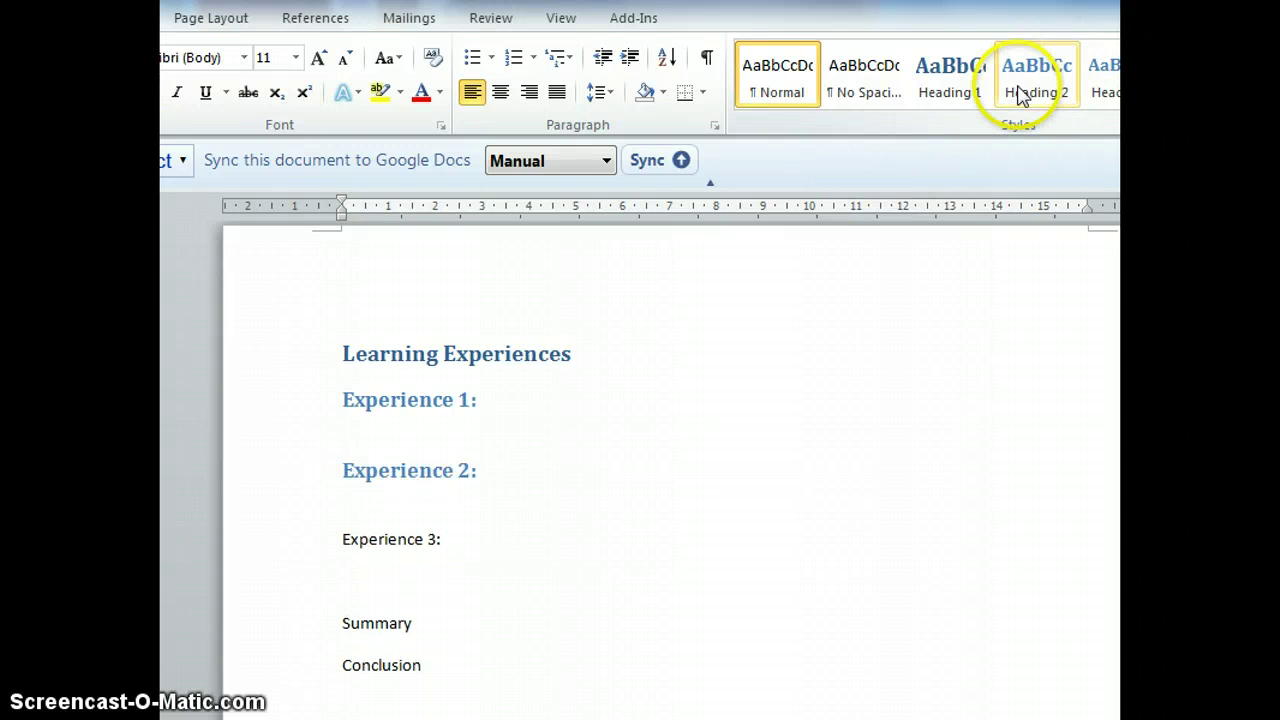
Step: Apply Heading 2 to Experience 3:, Heading 1 to Summary, and Heading 2 to Conclusion
click(457, 537)
triple_click(462, 545)
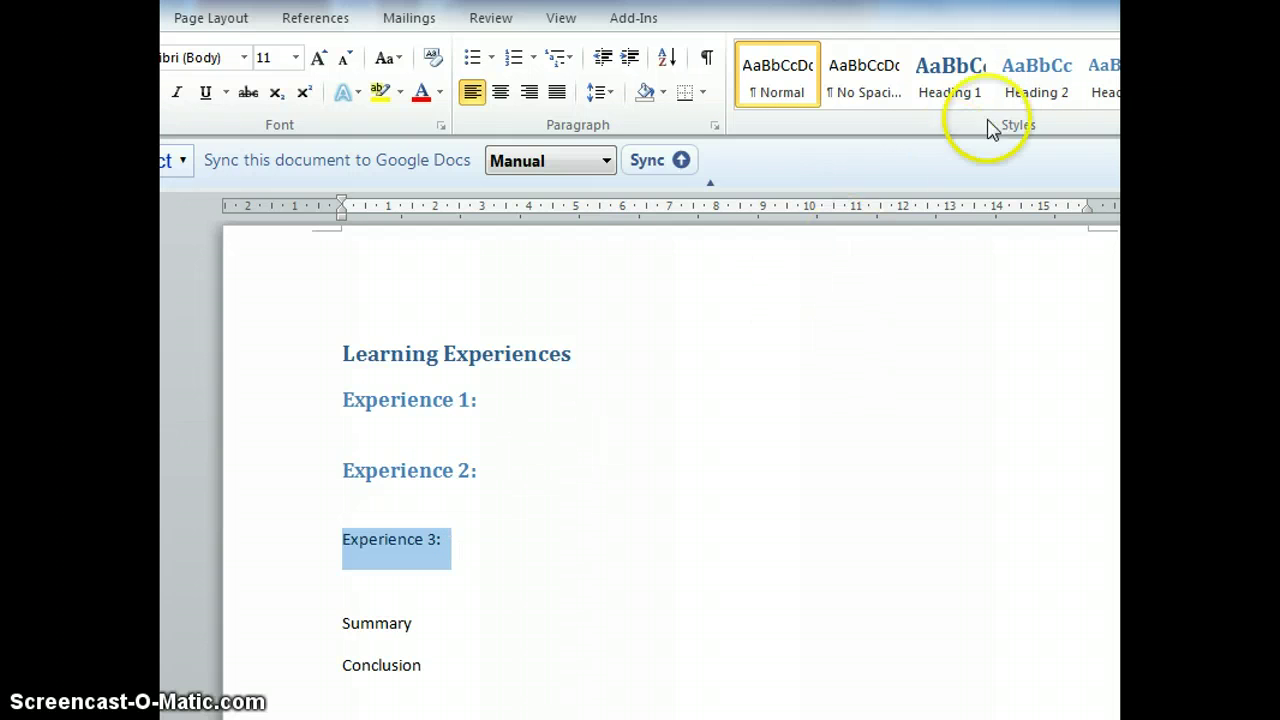
click(1030, 85)
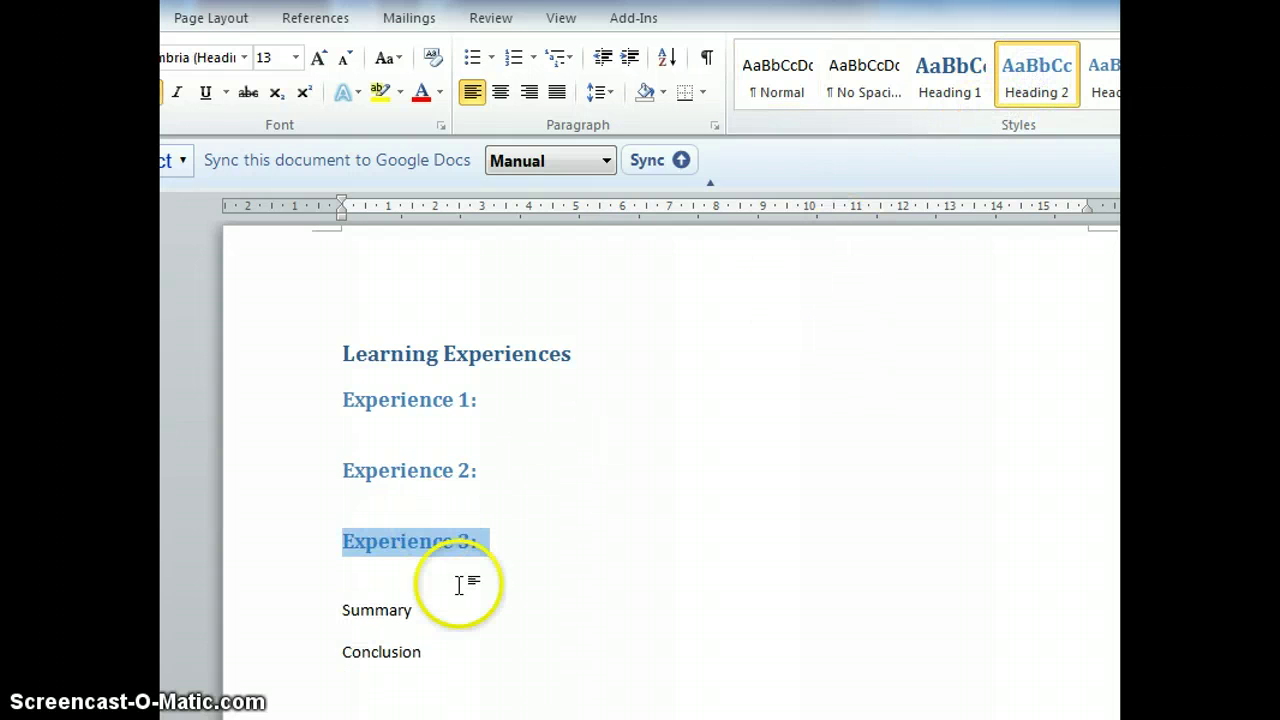
click(422, 625)
triple_click(422, 625)
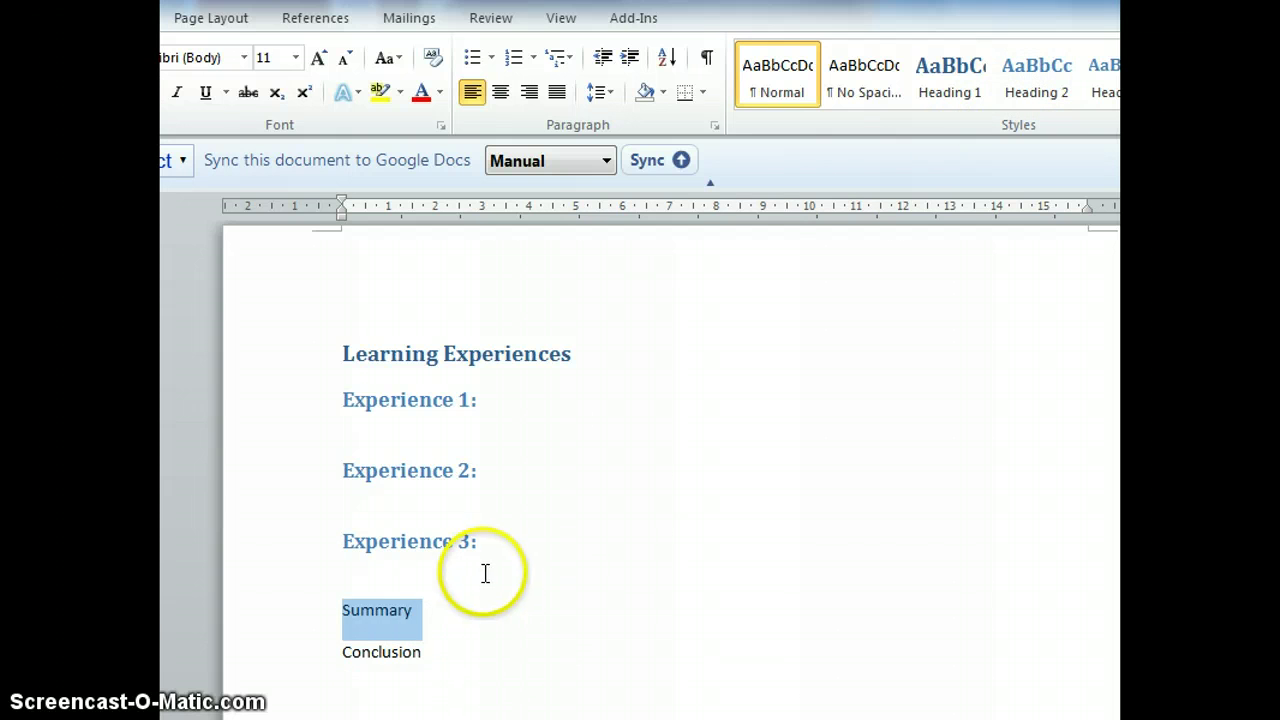
click(955, 105)
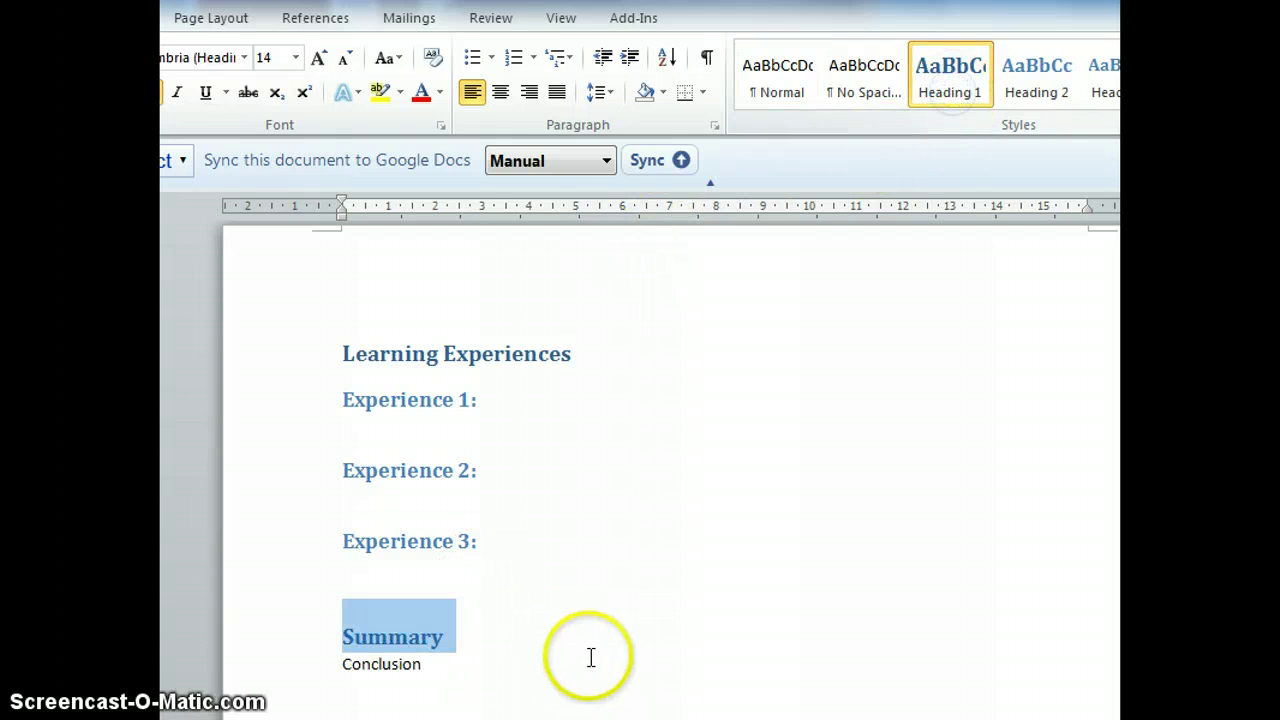
click(490, 668)
triple_click(490, 668)
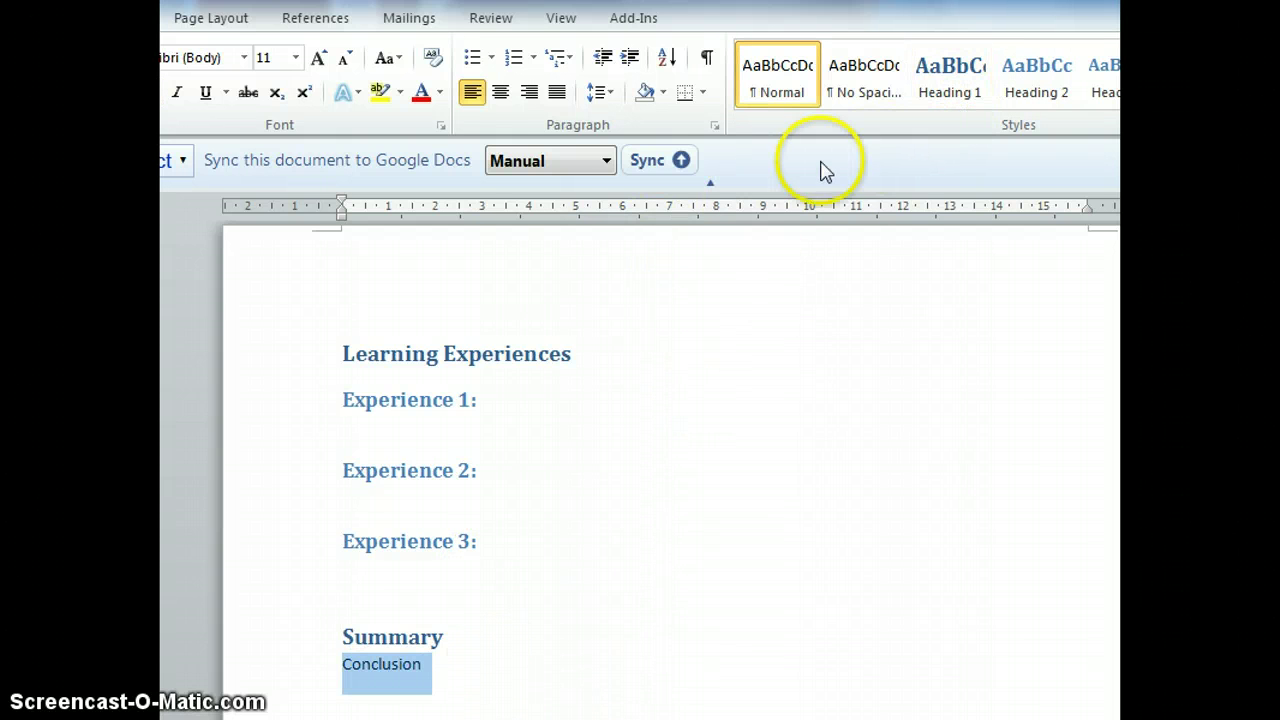
click(1036, 80)
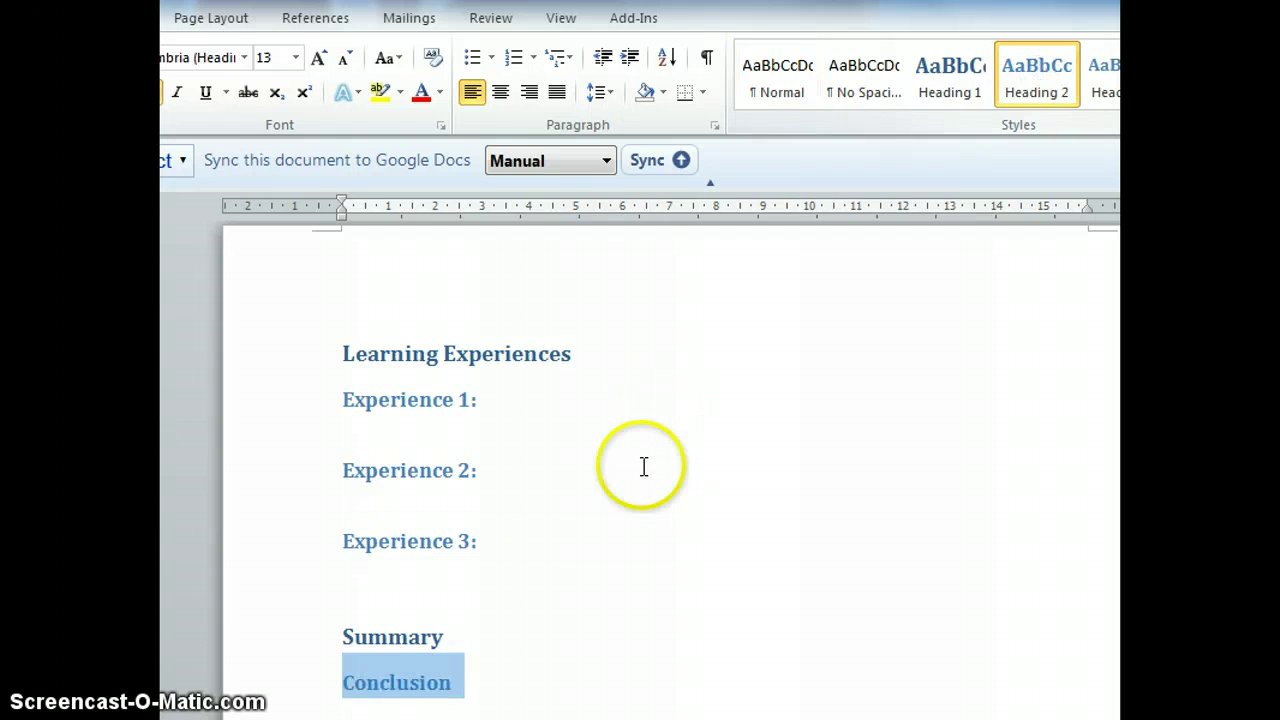
click(497, 680)
key(ctrl+Home)
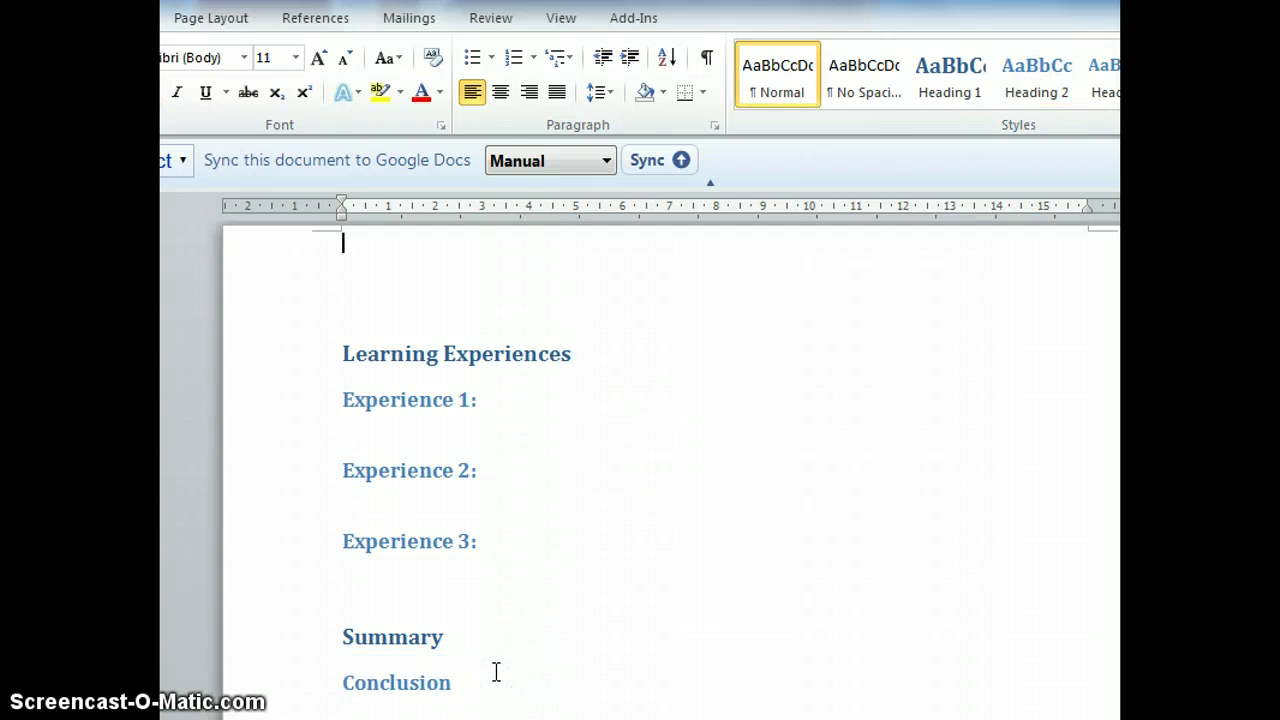
Step: Insert an automatic table of contents at the top and follow its Learning Experiences link
click(312, 28)
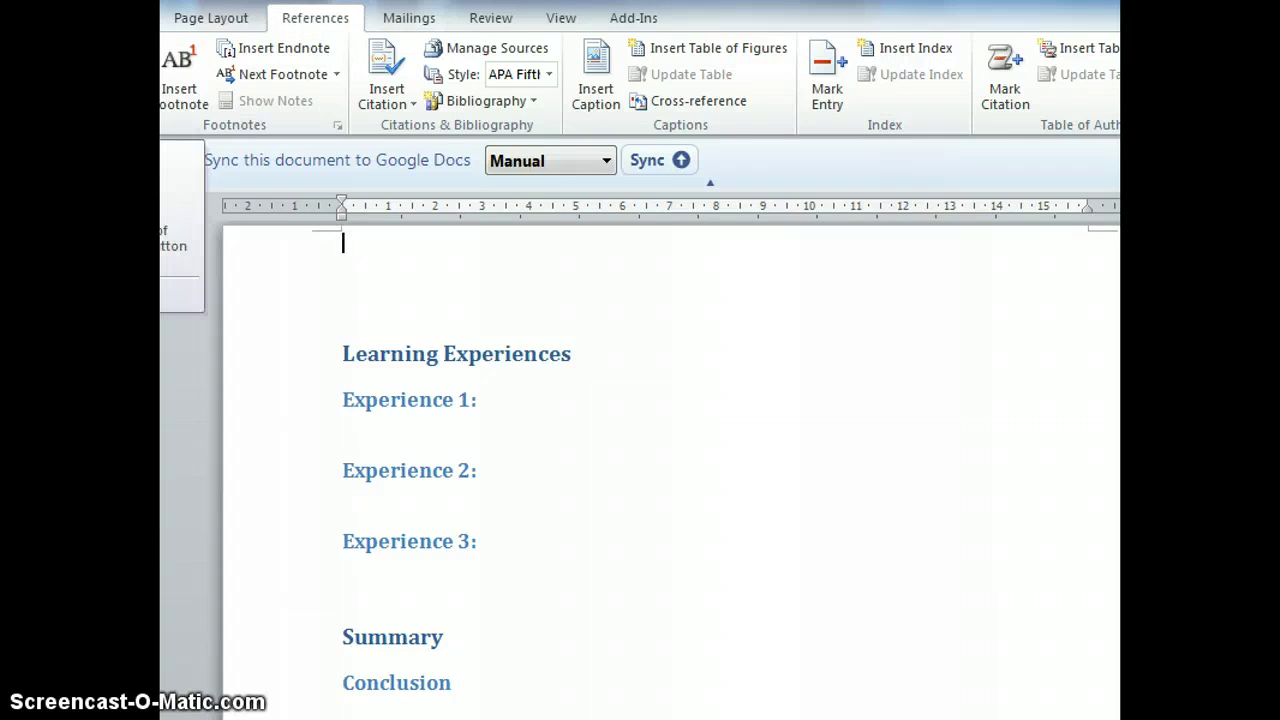
click(211, 18)
click(328, 22)
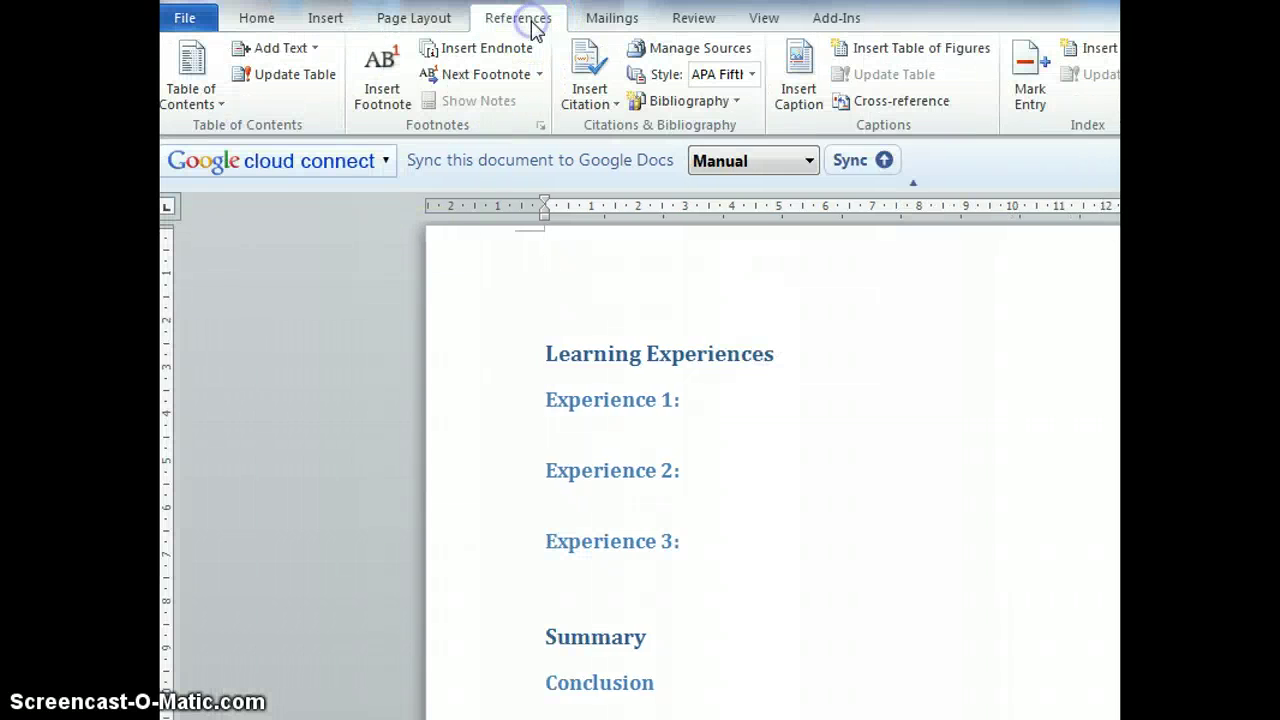
click(197, 97)
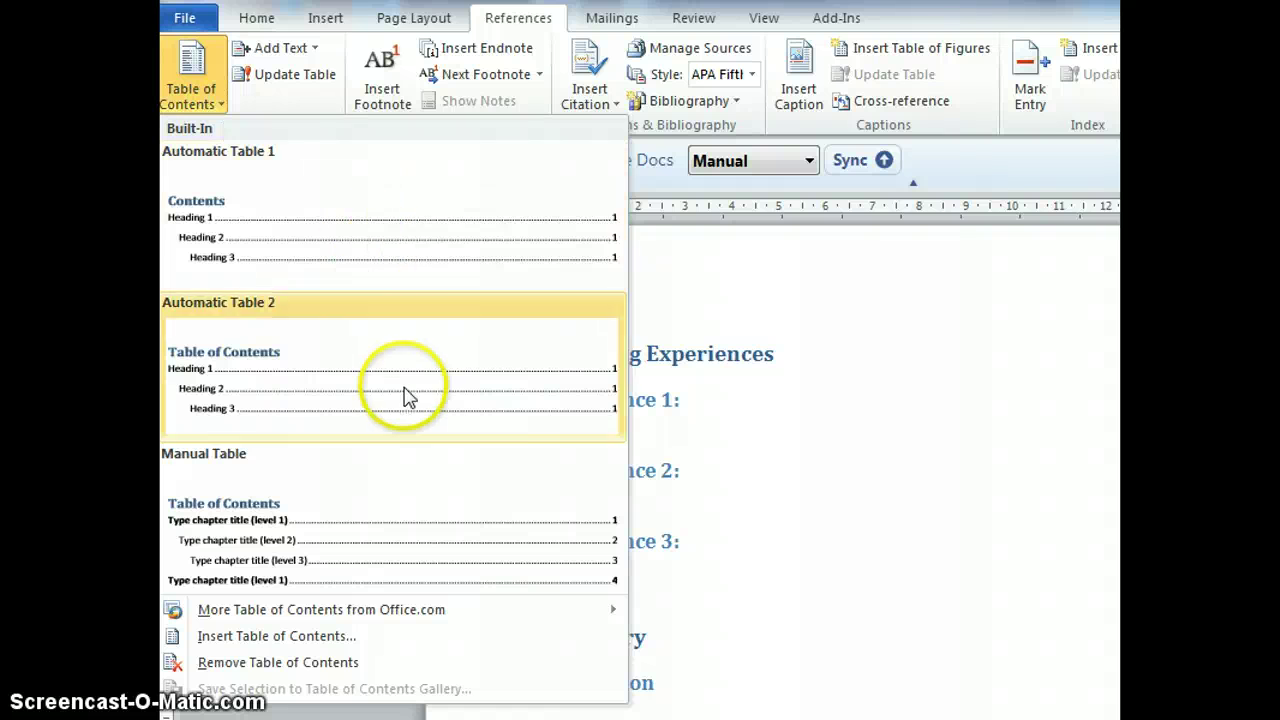
click(418, 221)
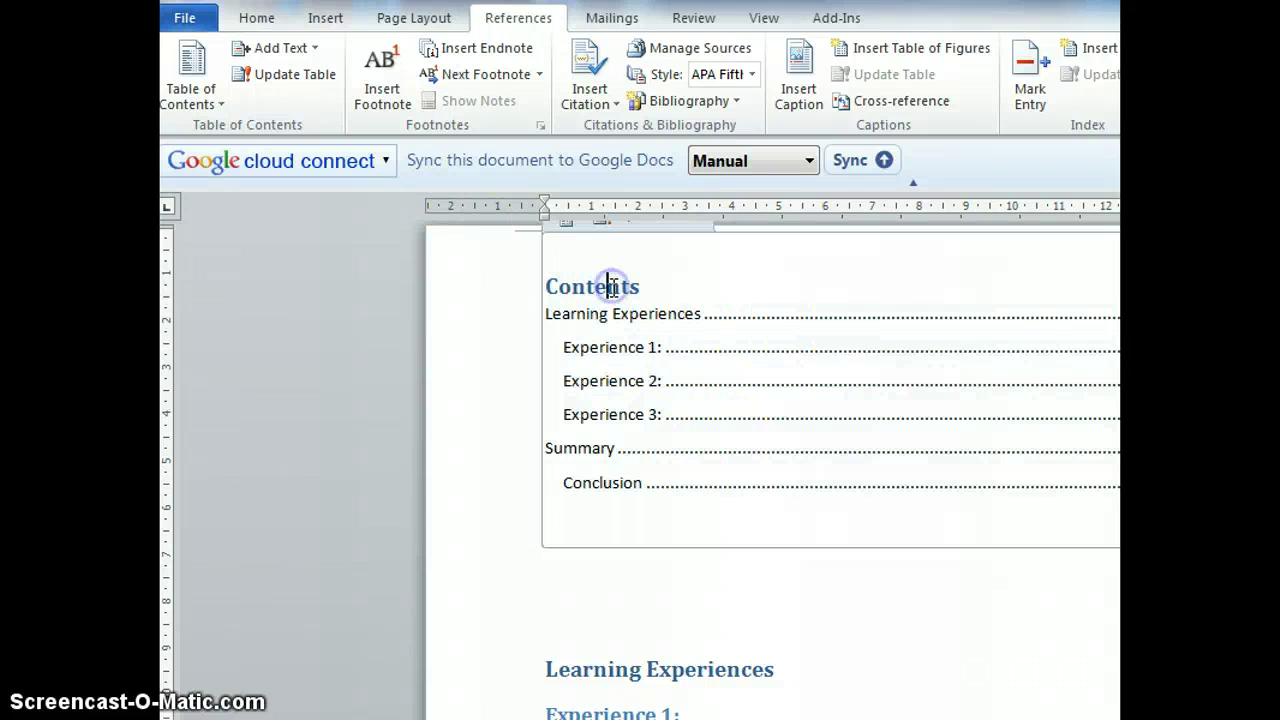
click(630, 316)
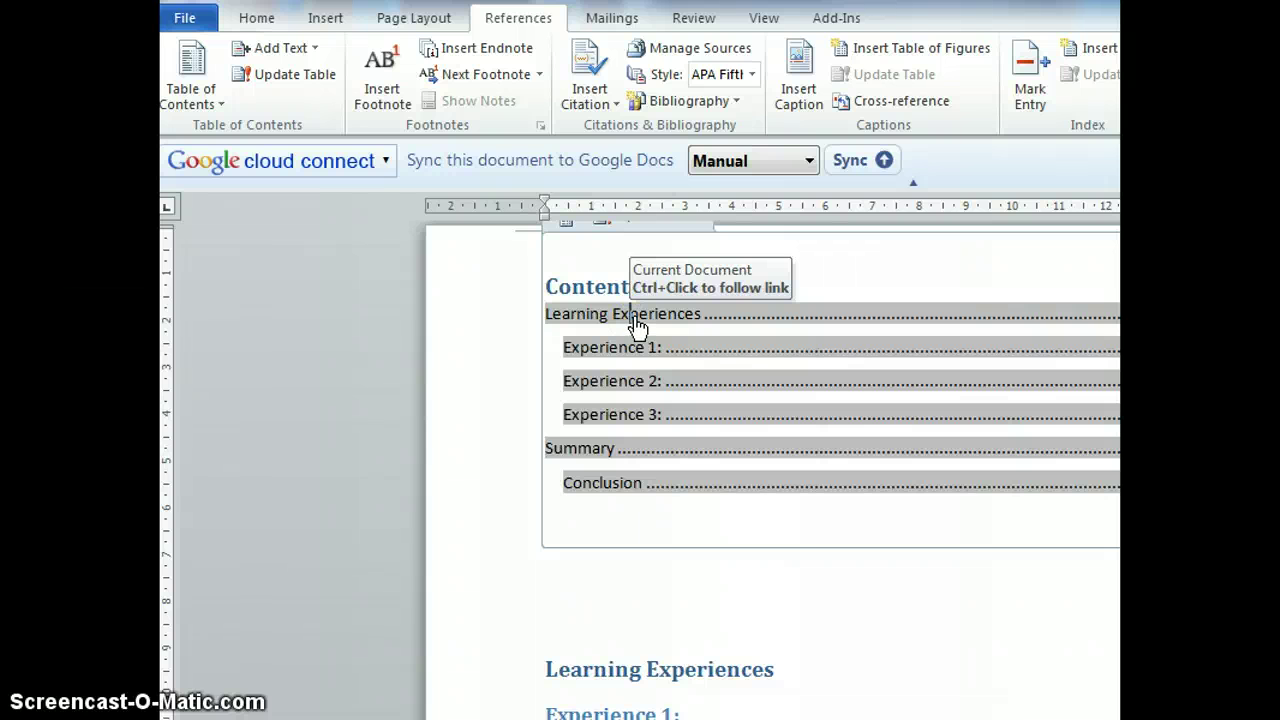
ctrl+click(634, 318)
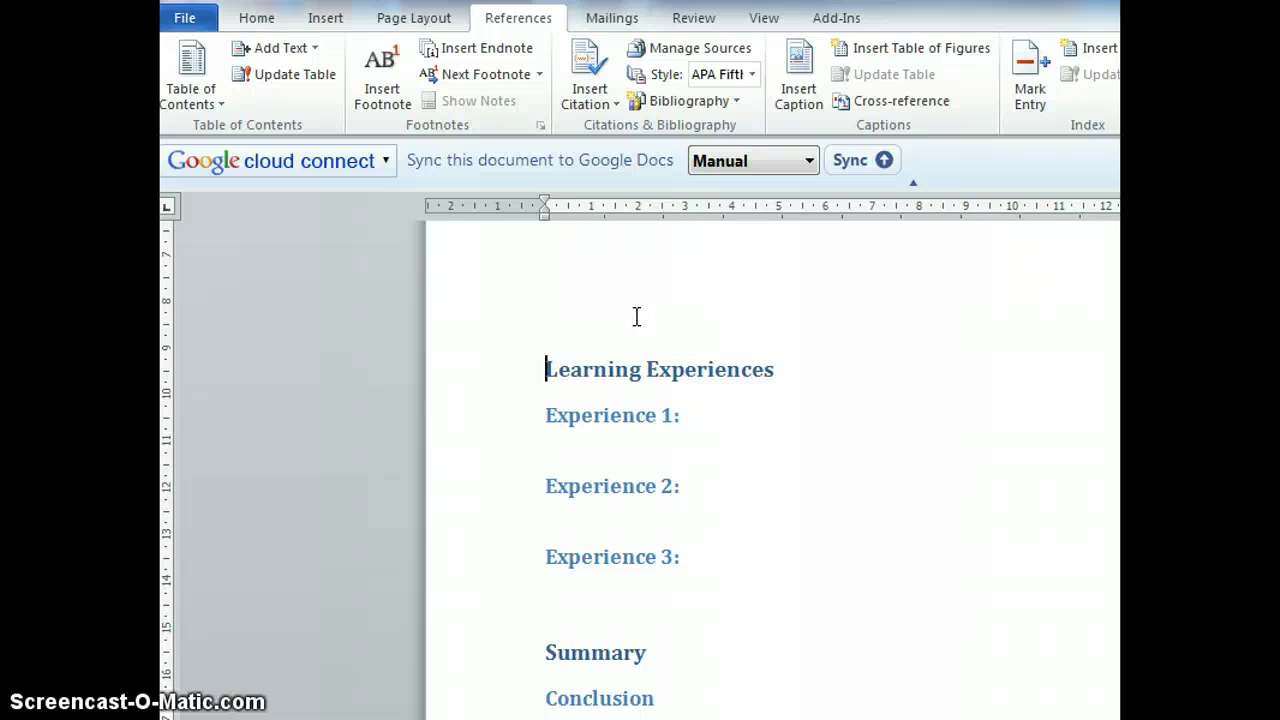
Step: Type a line of placeholder text ending in a quoted passage under Conclusion
scroll(770, 470, up, 5)
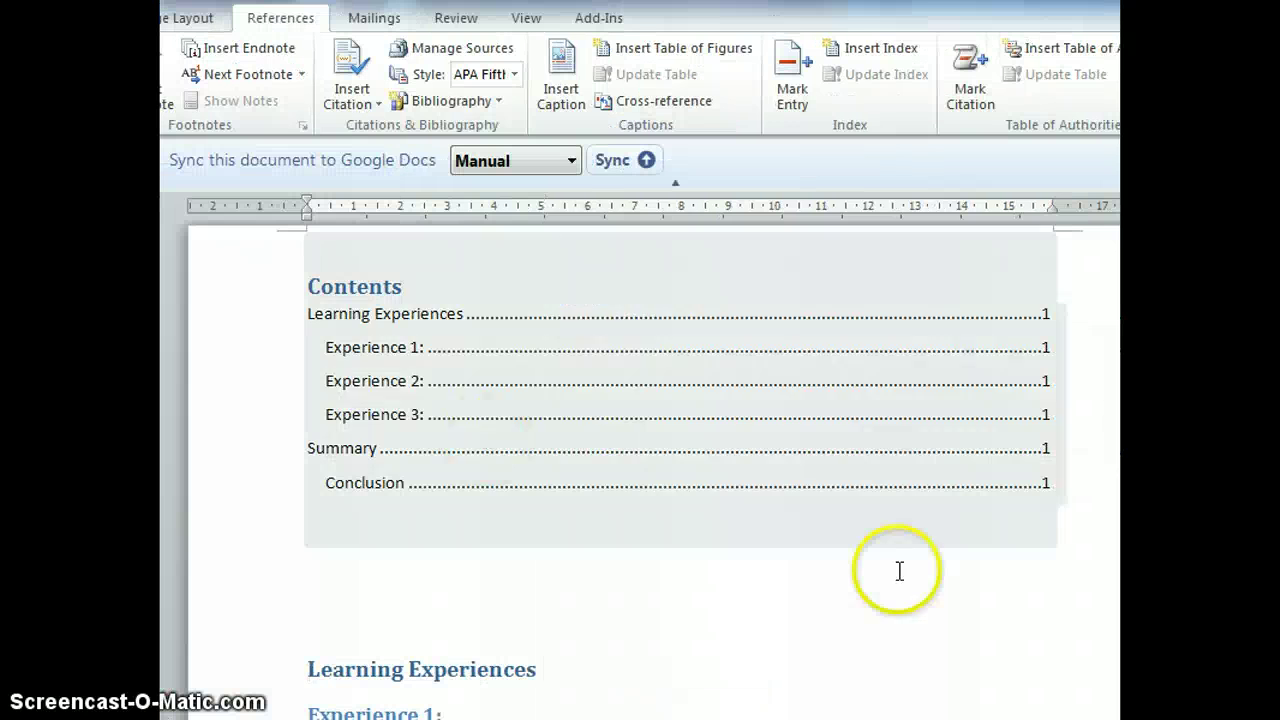
scroll(648, 470, down, 8)
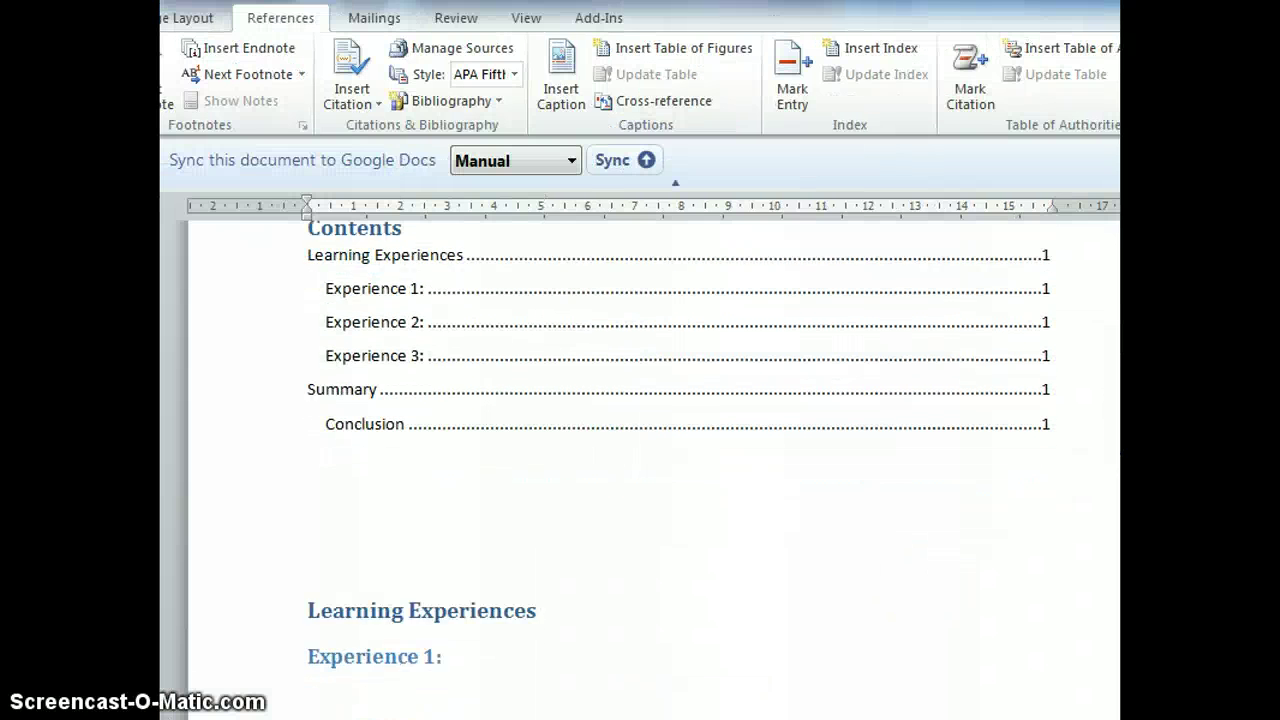
click(429, 626)
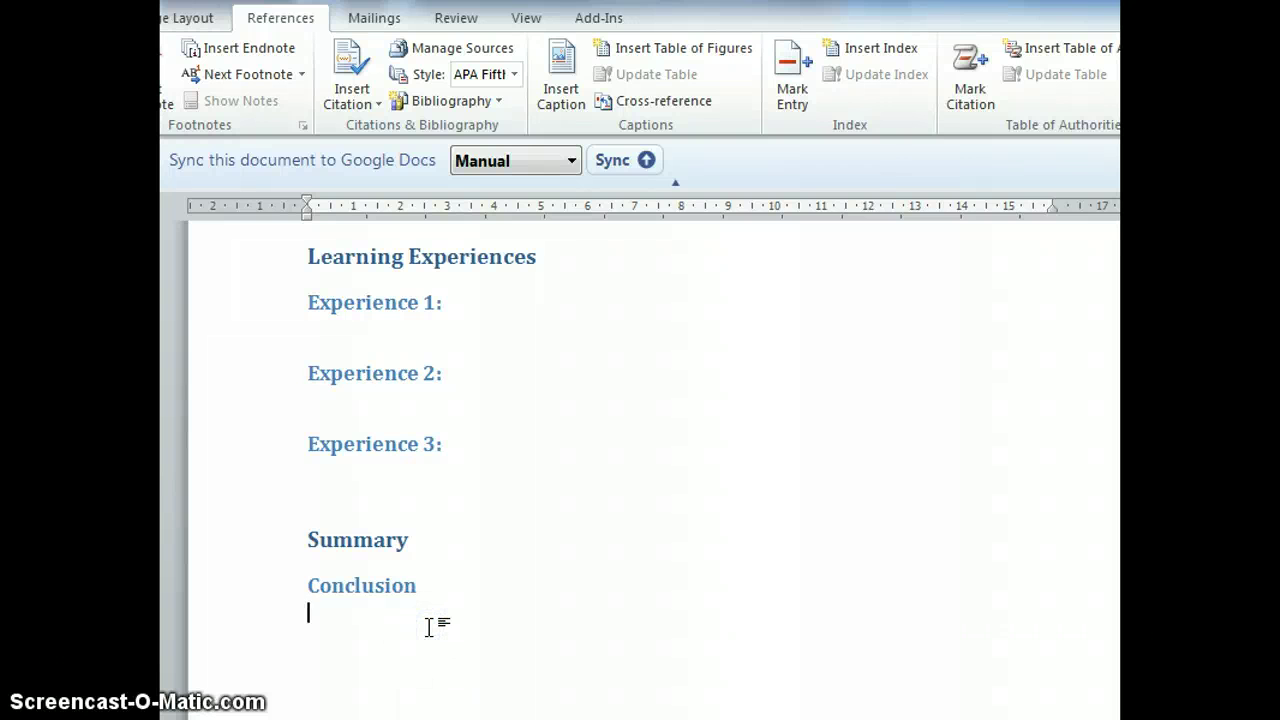
text(Fjdaksl;asleifje; fjkl;aslkd)
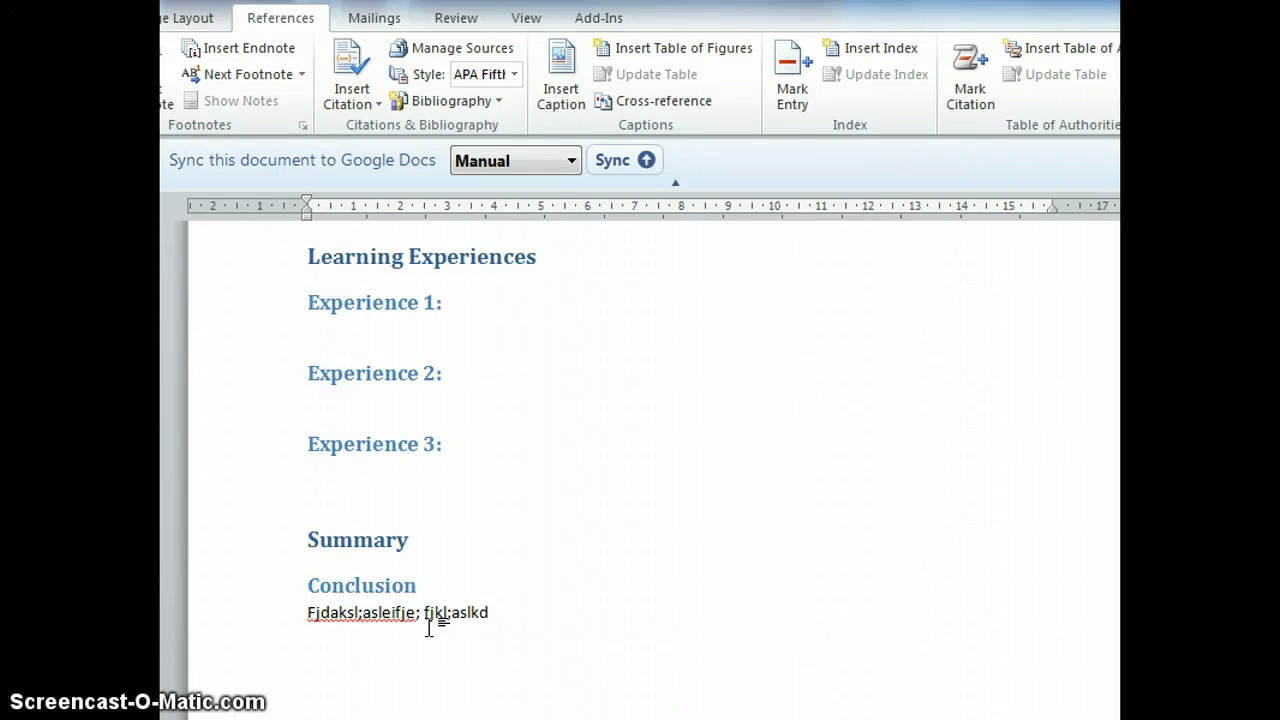
text(jf fjiel;alsdkfj  ')
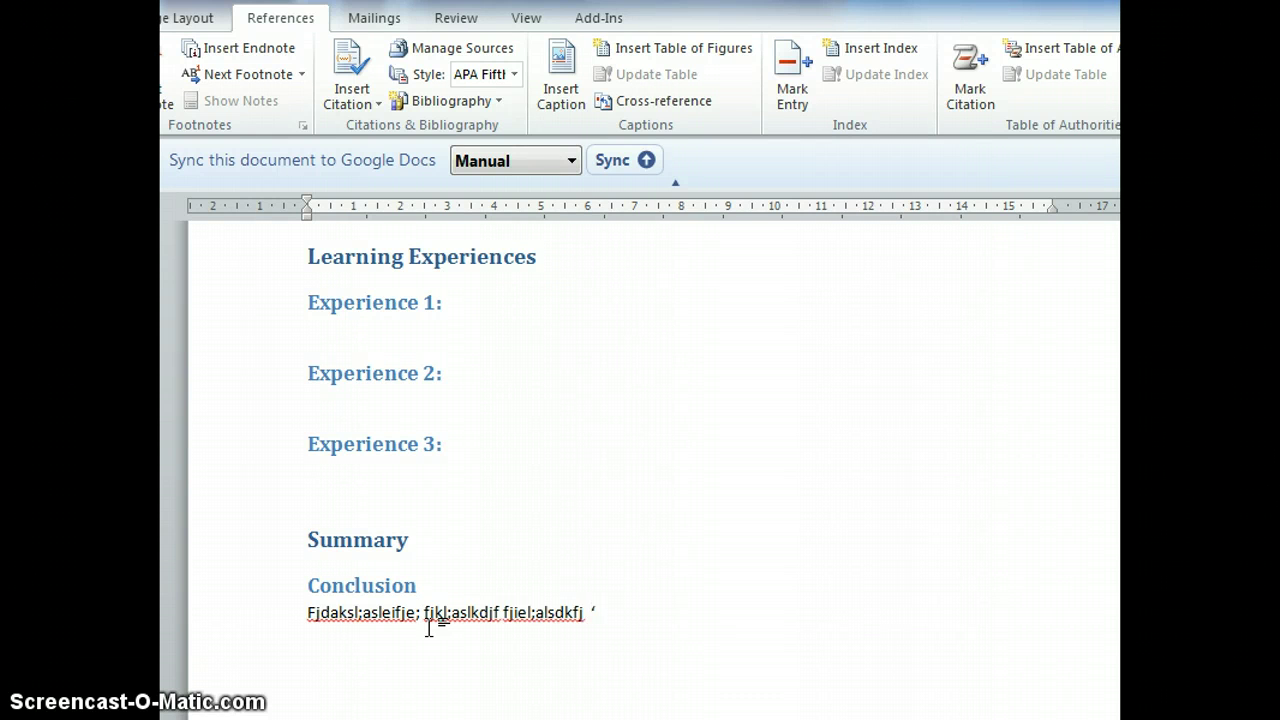
text(fjdals;dlkfjds sljfd’)
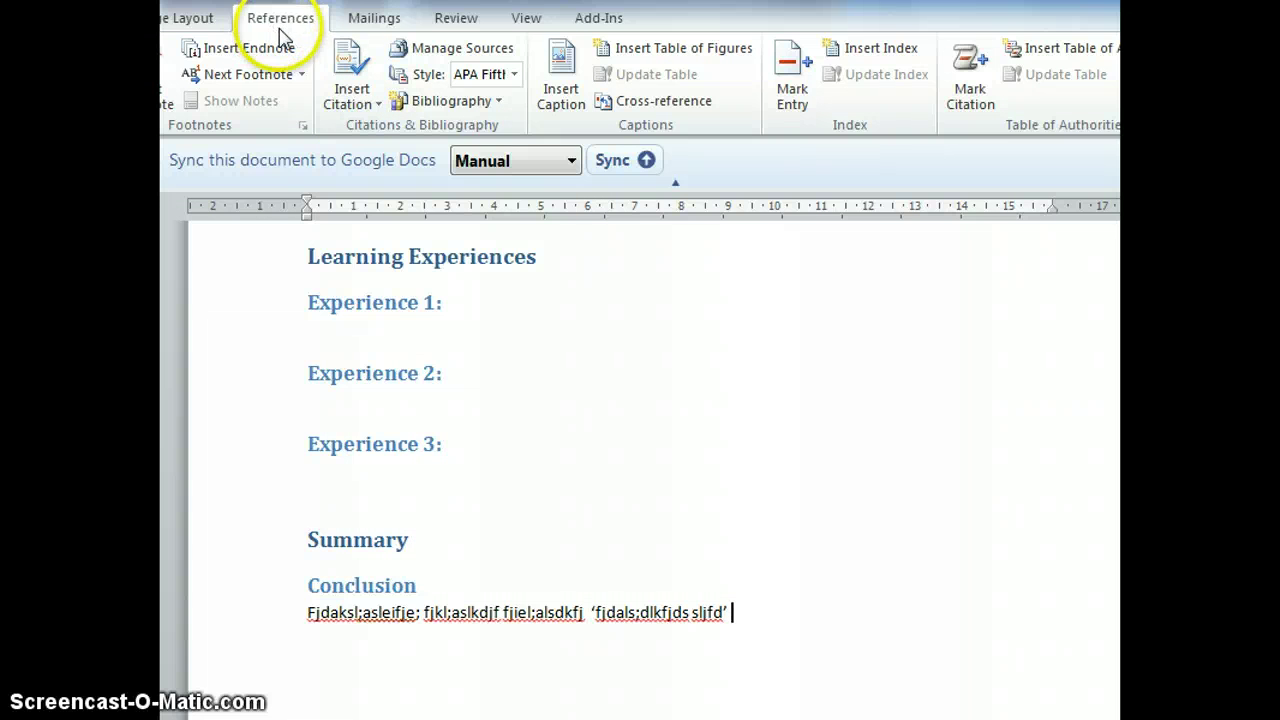
Step: Add a new Book source through Insert Citation and enter the book's author
click(352, 100)
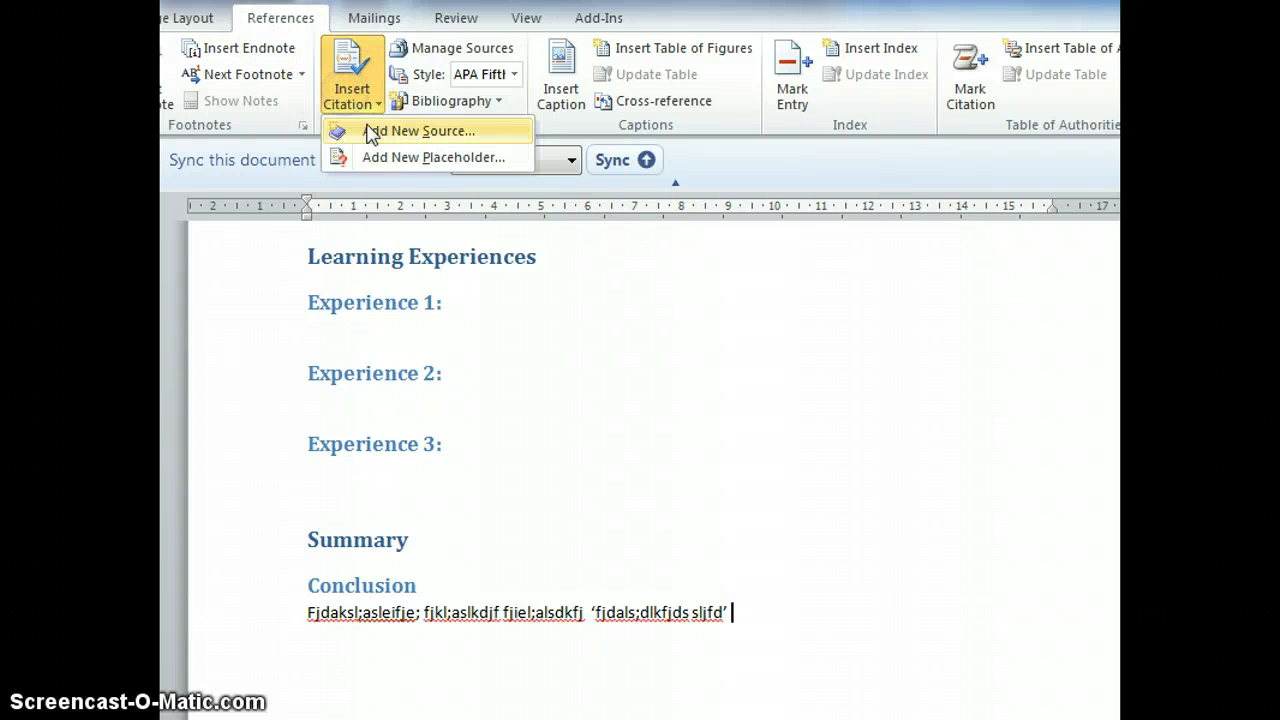
click(374, 134)
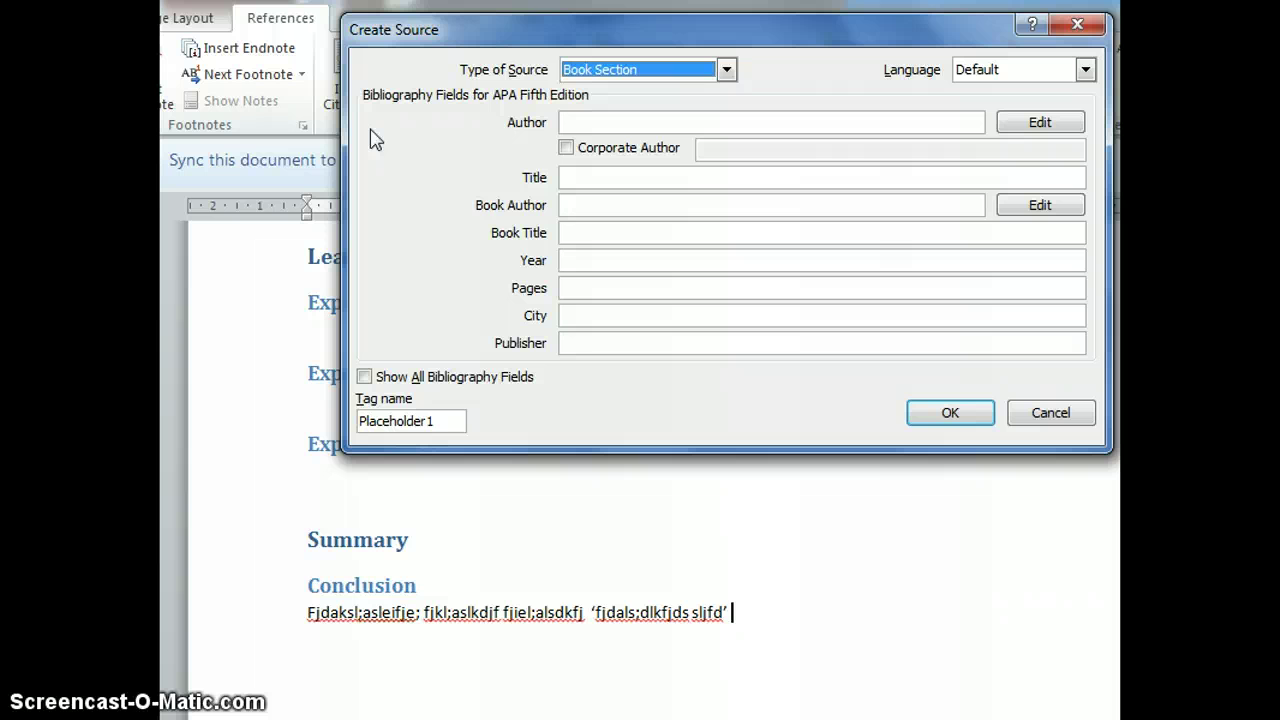
click(727, 69)
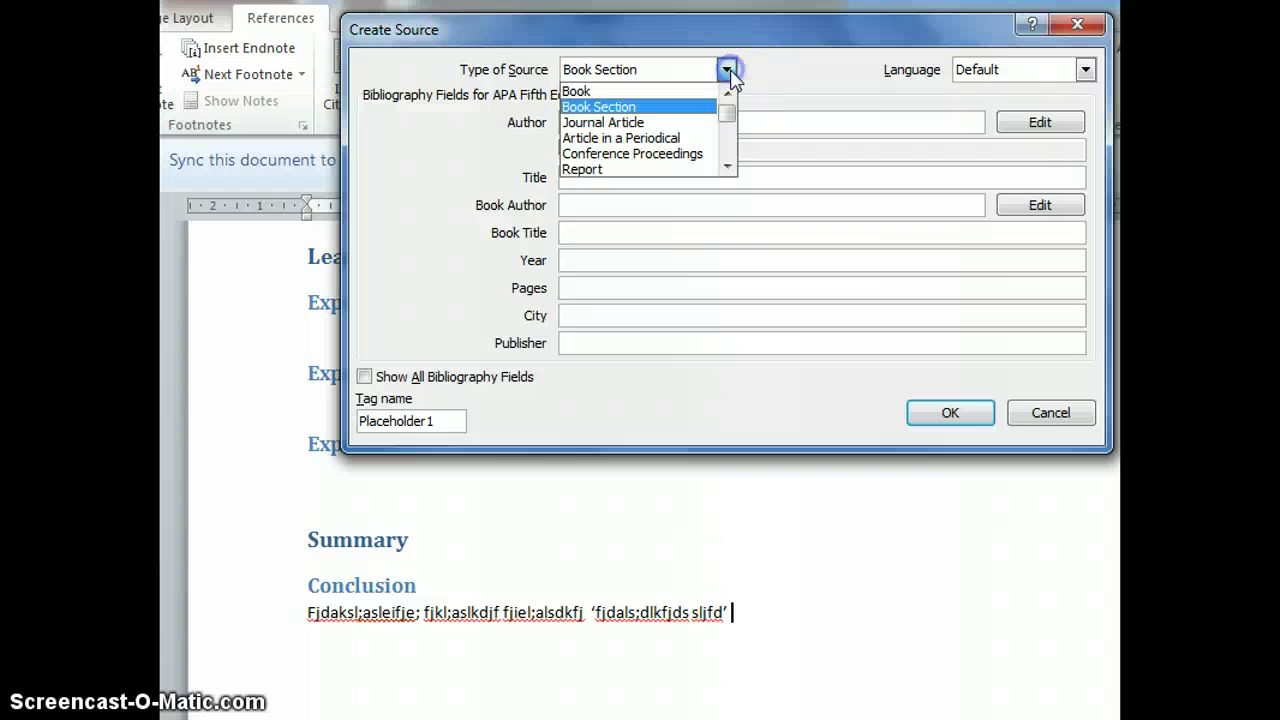
click(677, 92)
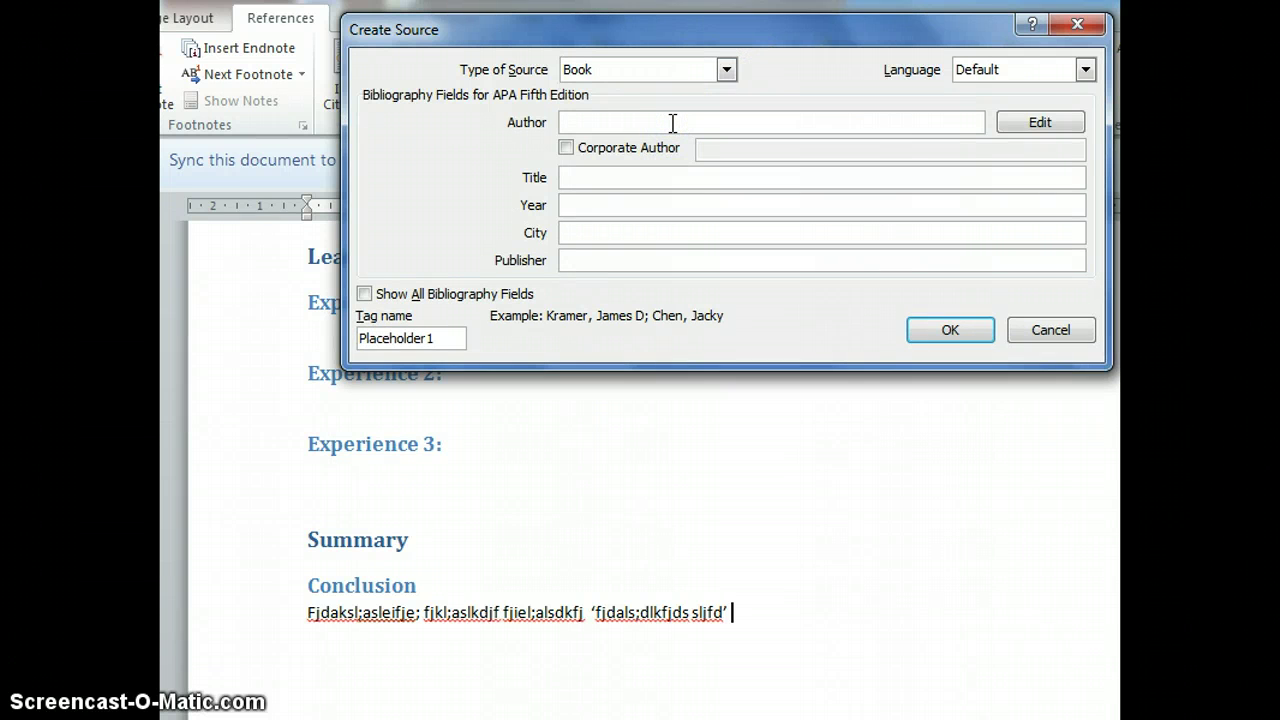
text(Clark, An)
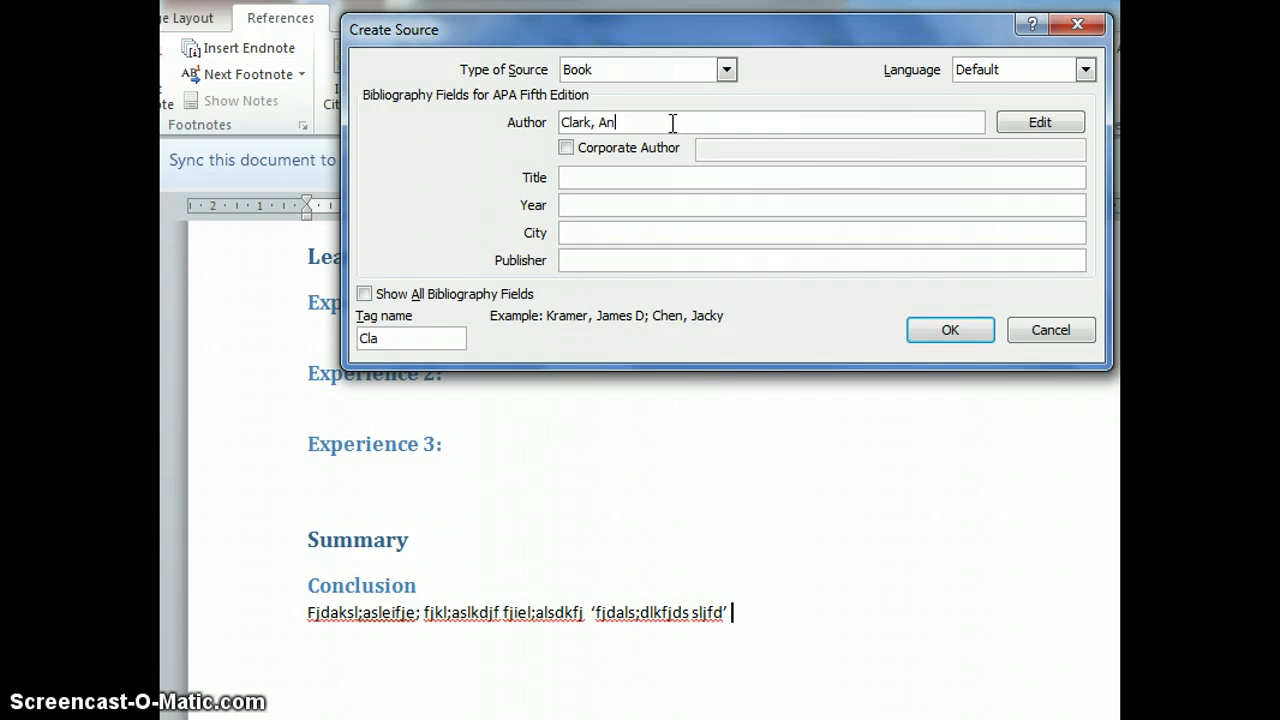
text(dy)
click(707, 177)
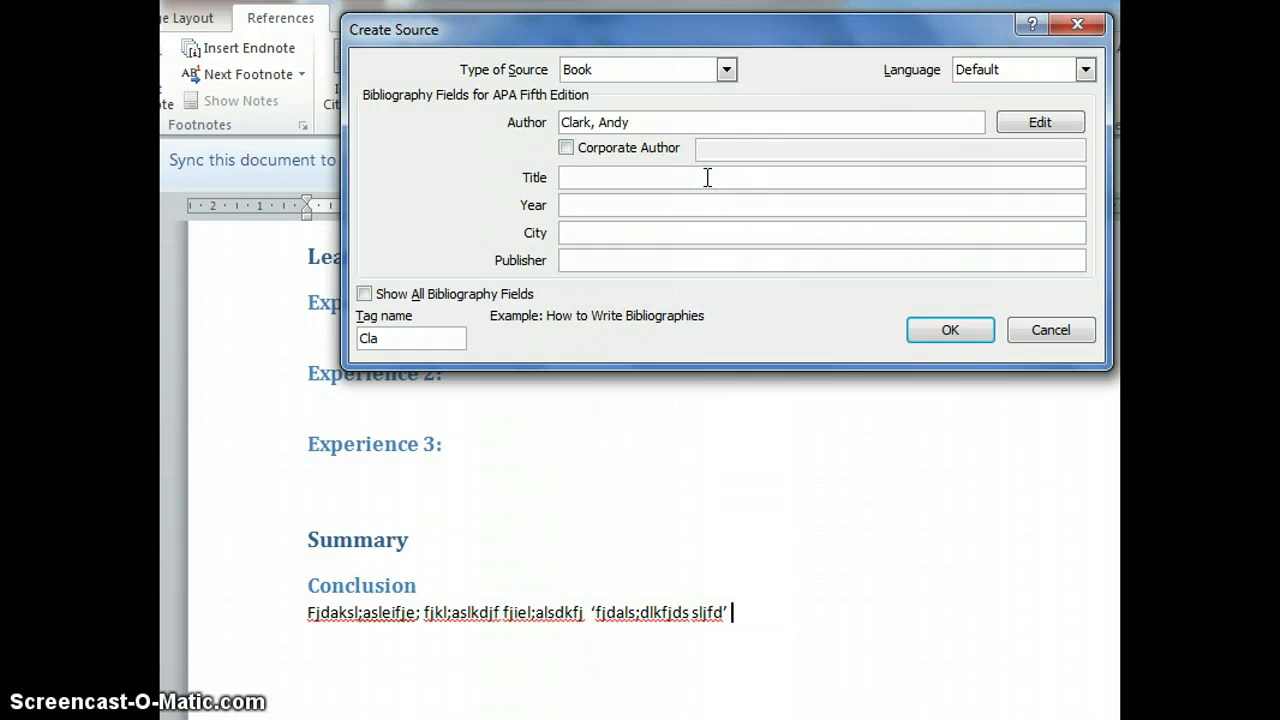
Step: Give the source title 'Natural Born Intern', year 2003, city Oxford, publisher, then insert the citation
text(Natural orn Intern)
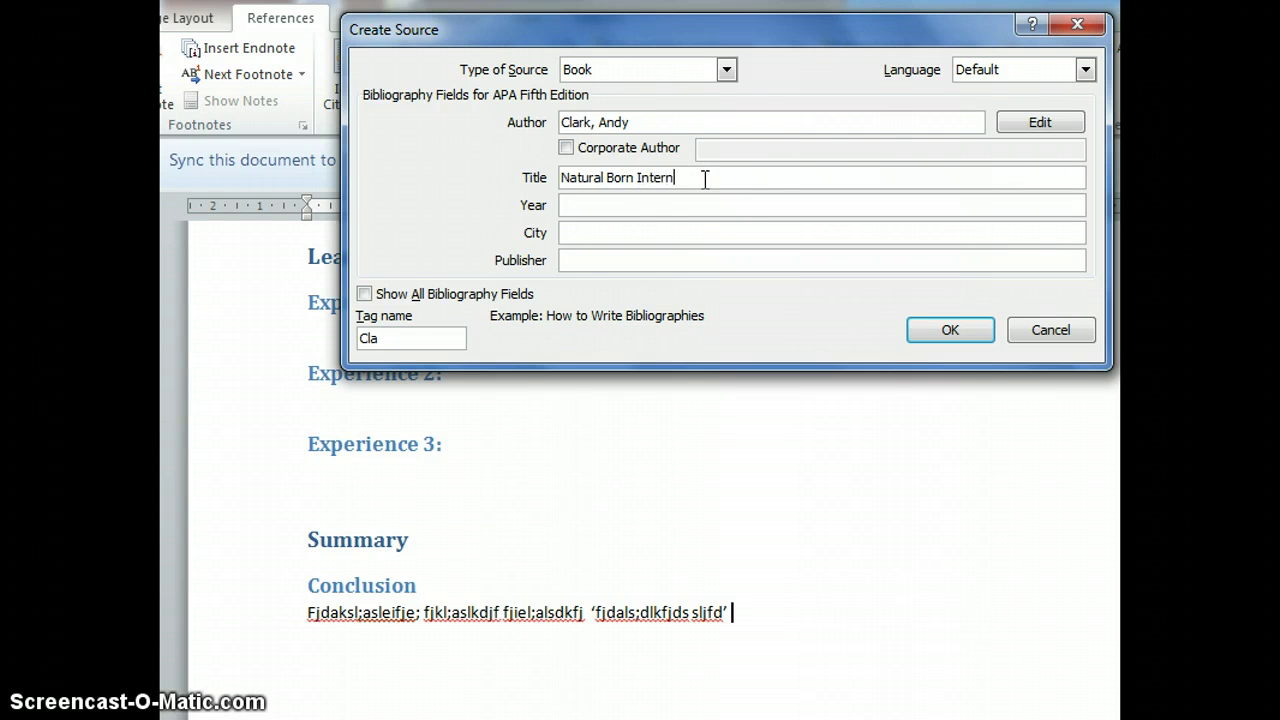
click(701, 203)
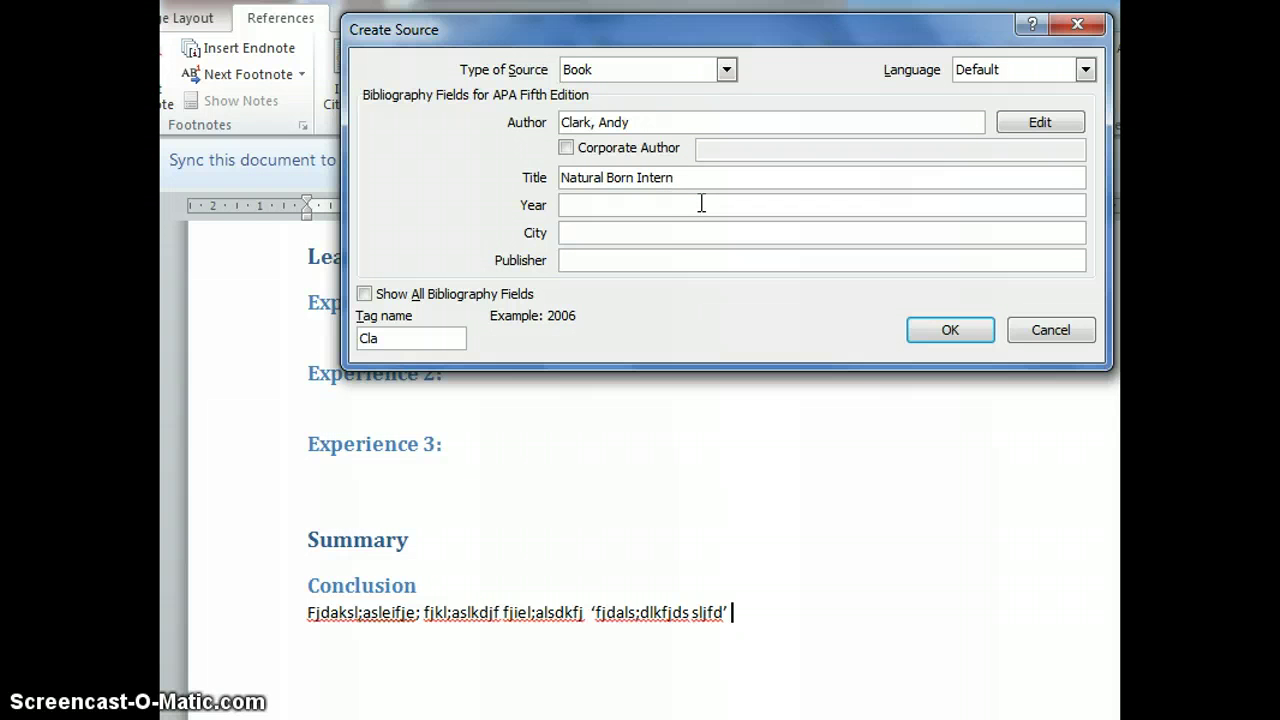
text(2003)
click(719, 233)
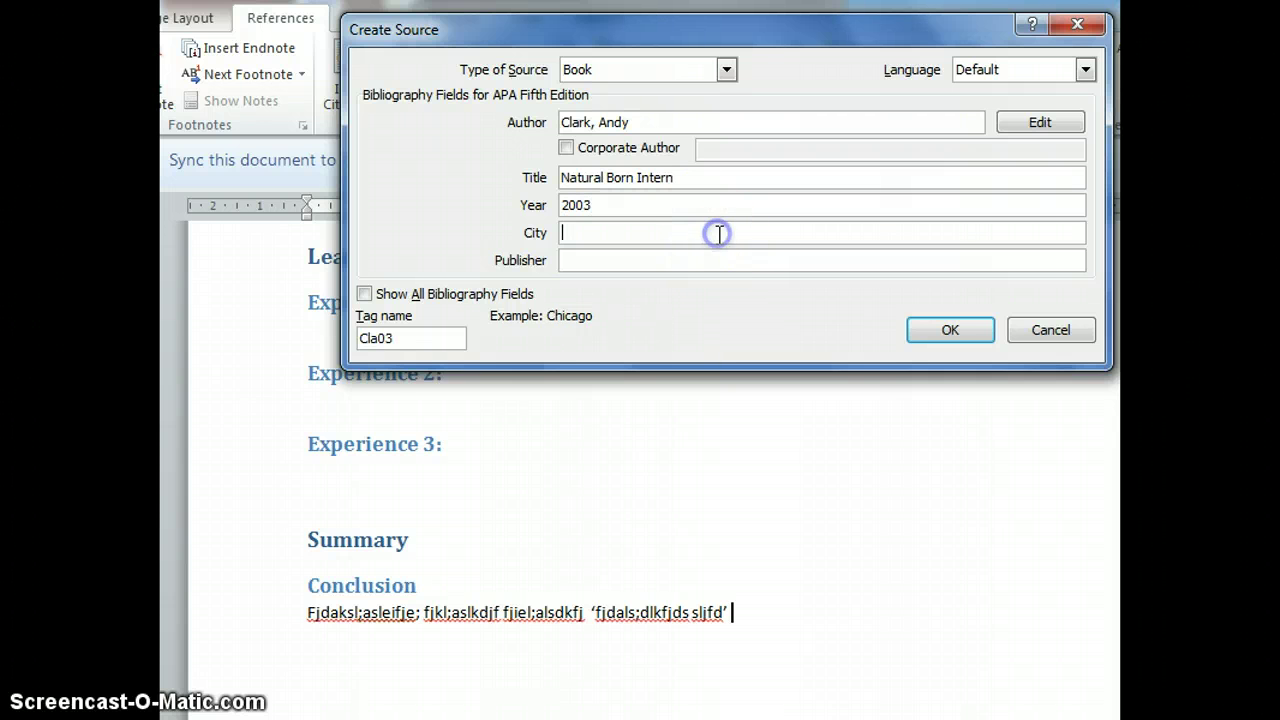
text(Oxford)
click(719, 259)
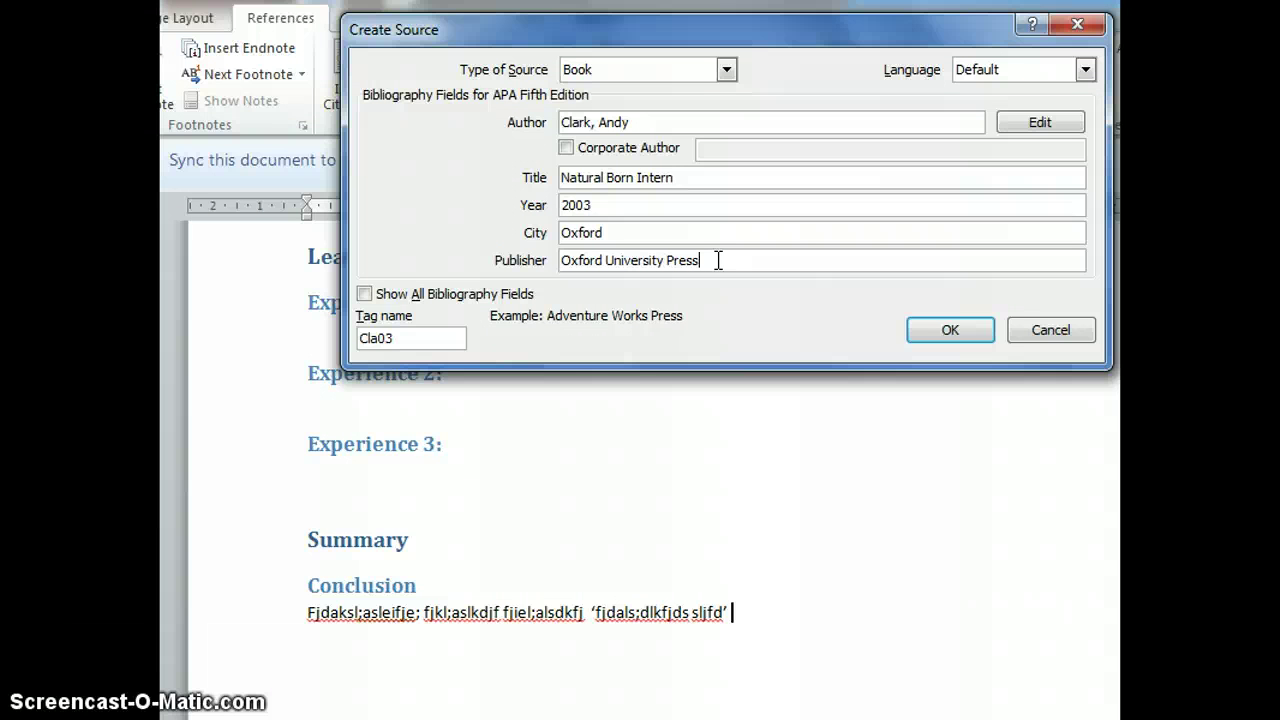
click(950, 330)
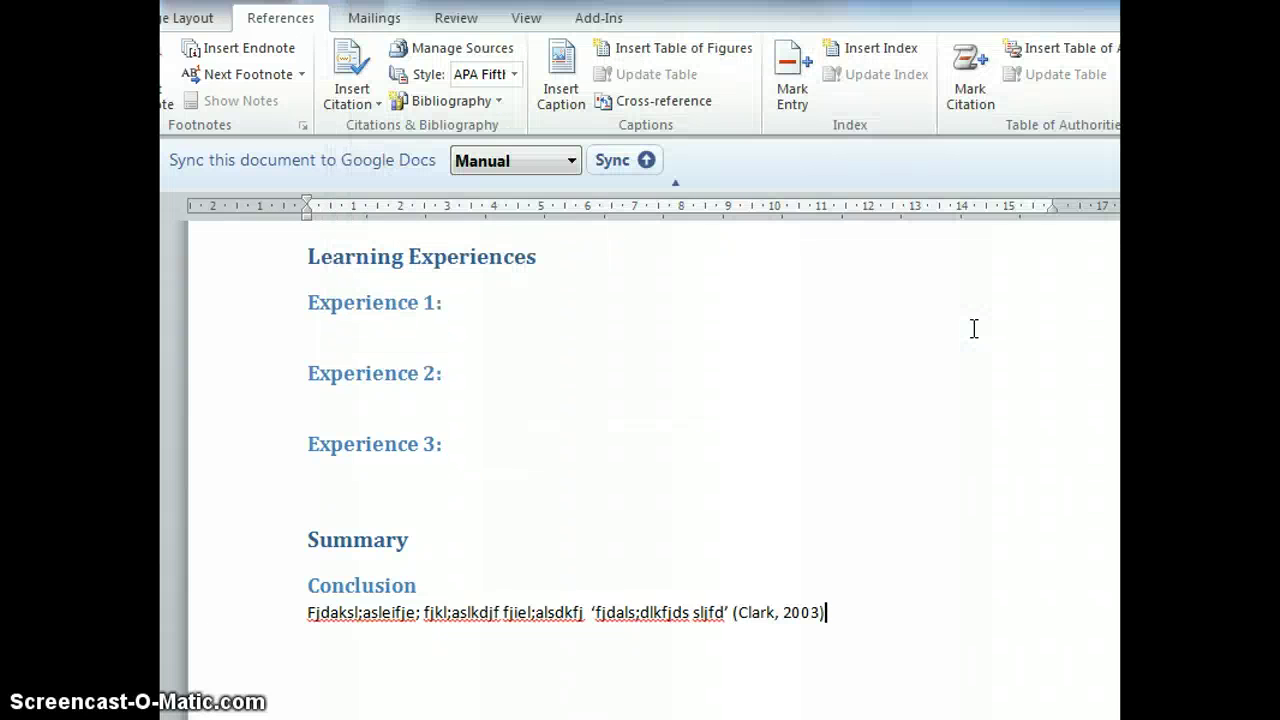
Step: Open Edit Citation on the 2003 source citation after the first quotation to add page 85
click(957, 356)
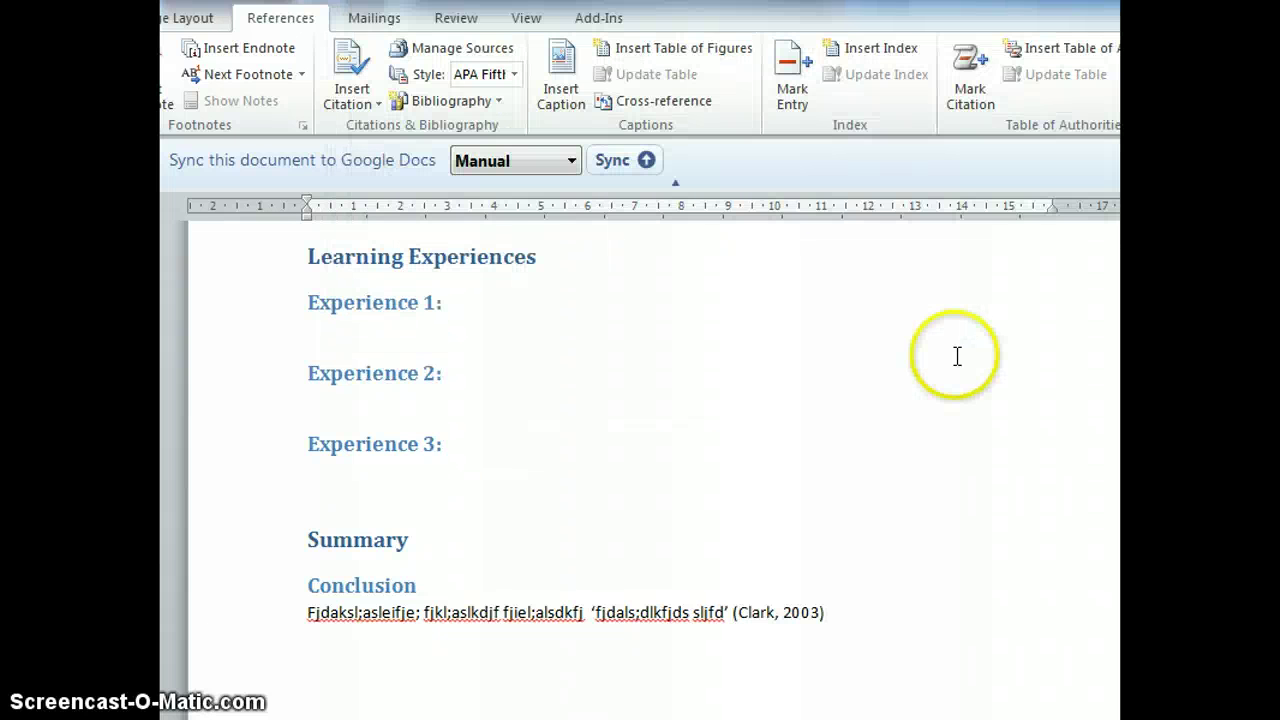
click(794, 613)
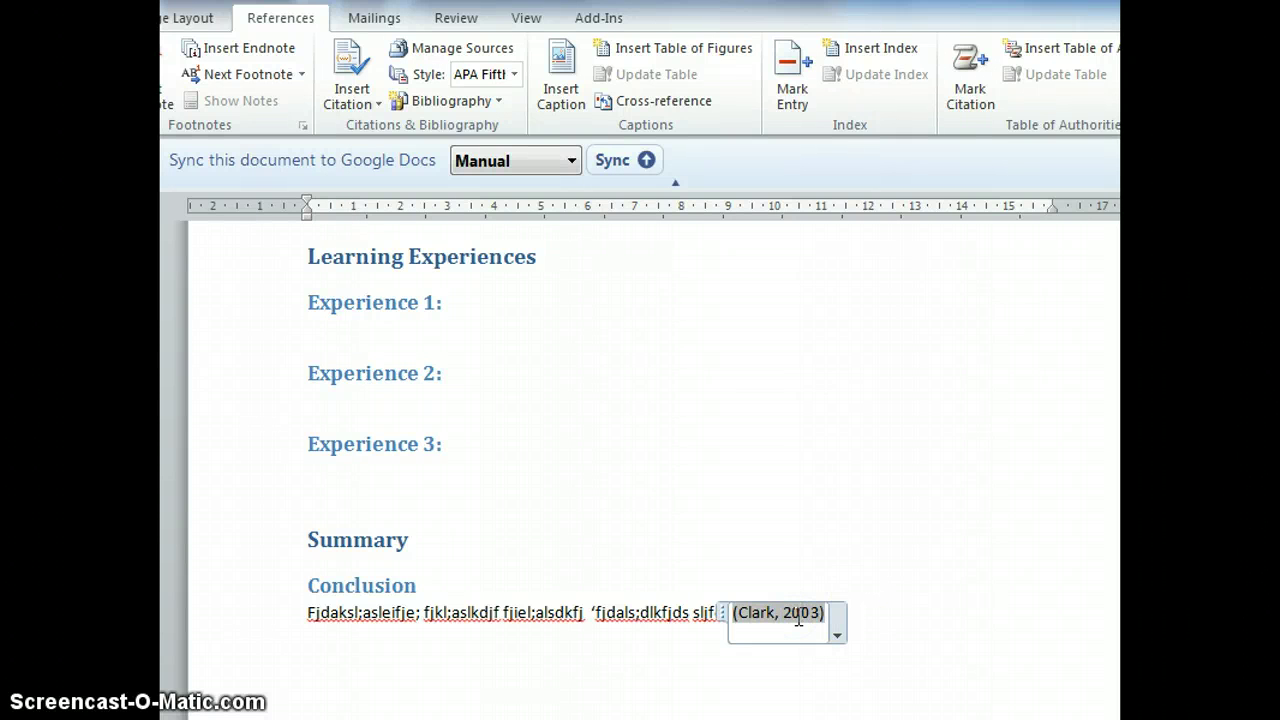
click(836, 632)
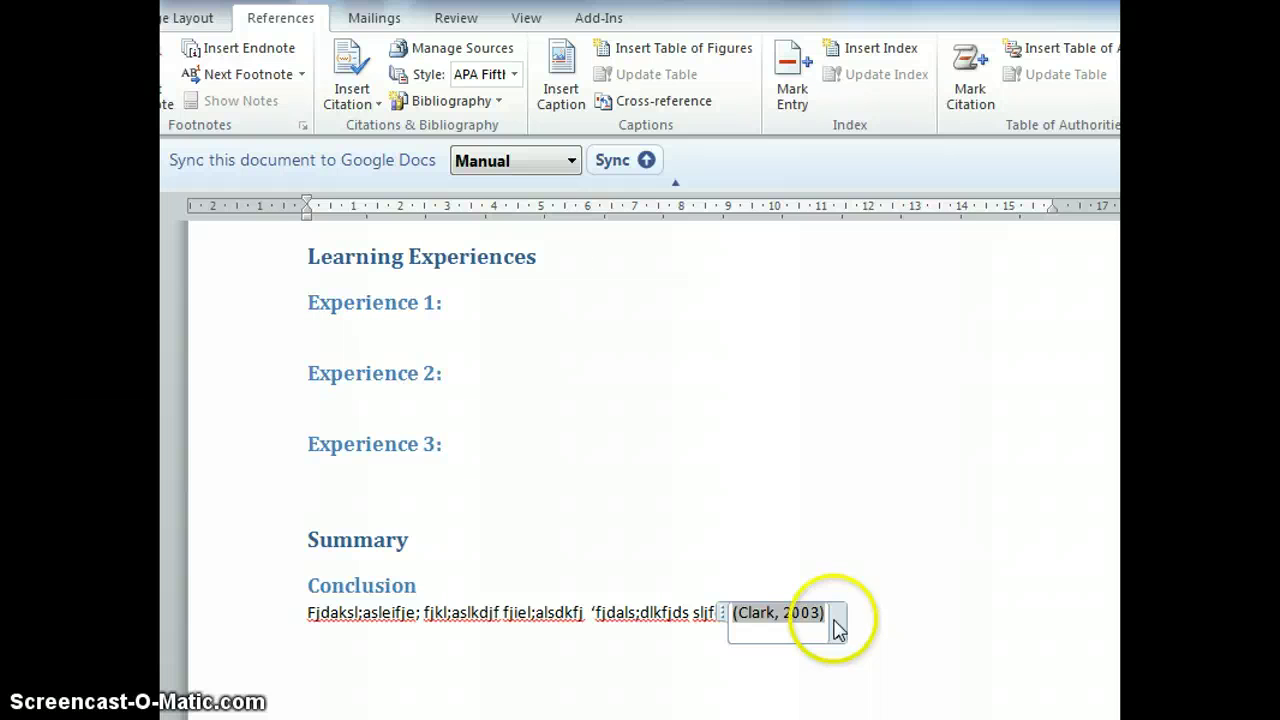
click(721, 662)
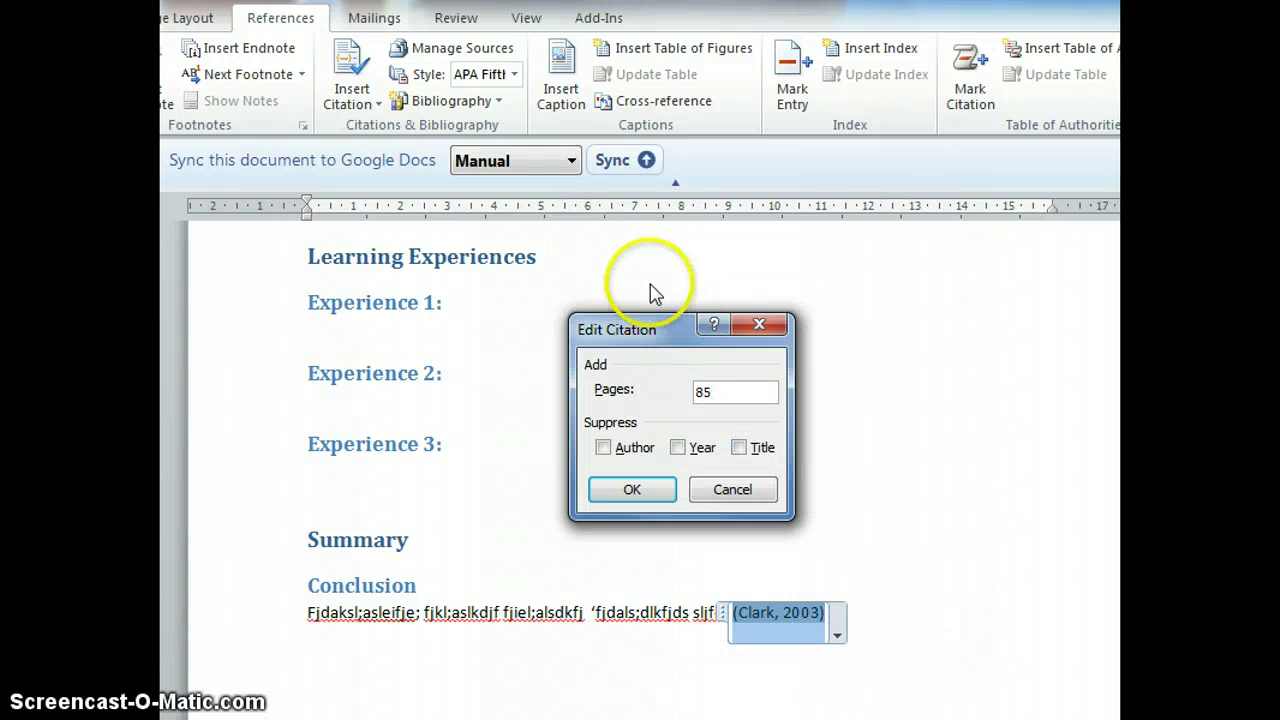
Step: Confirm page 85 on the first citation and type the second quoted passage after it
click(654, 489)
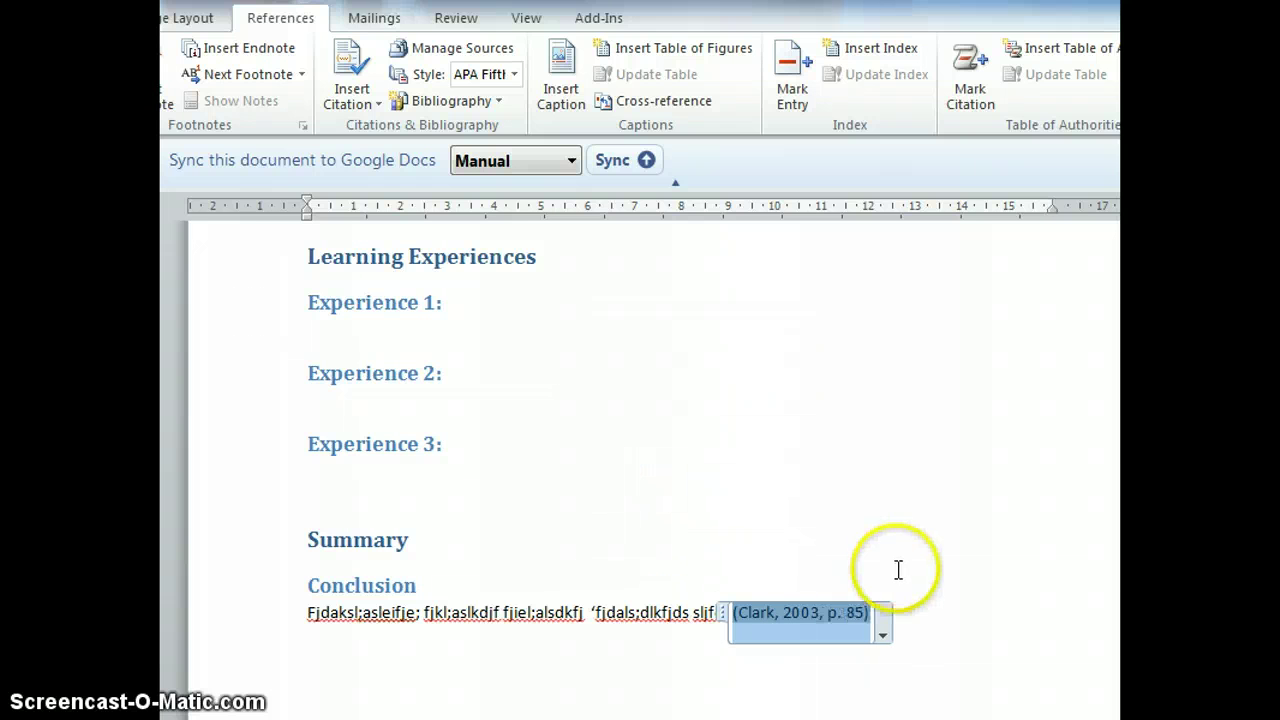
click(931, 609)
text(fjka;lslkdfj)
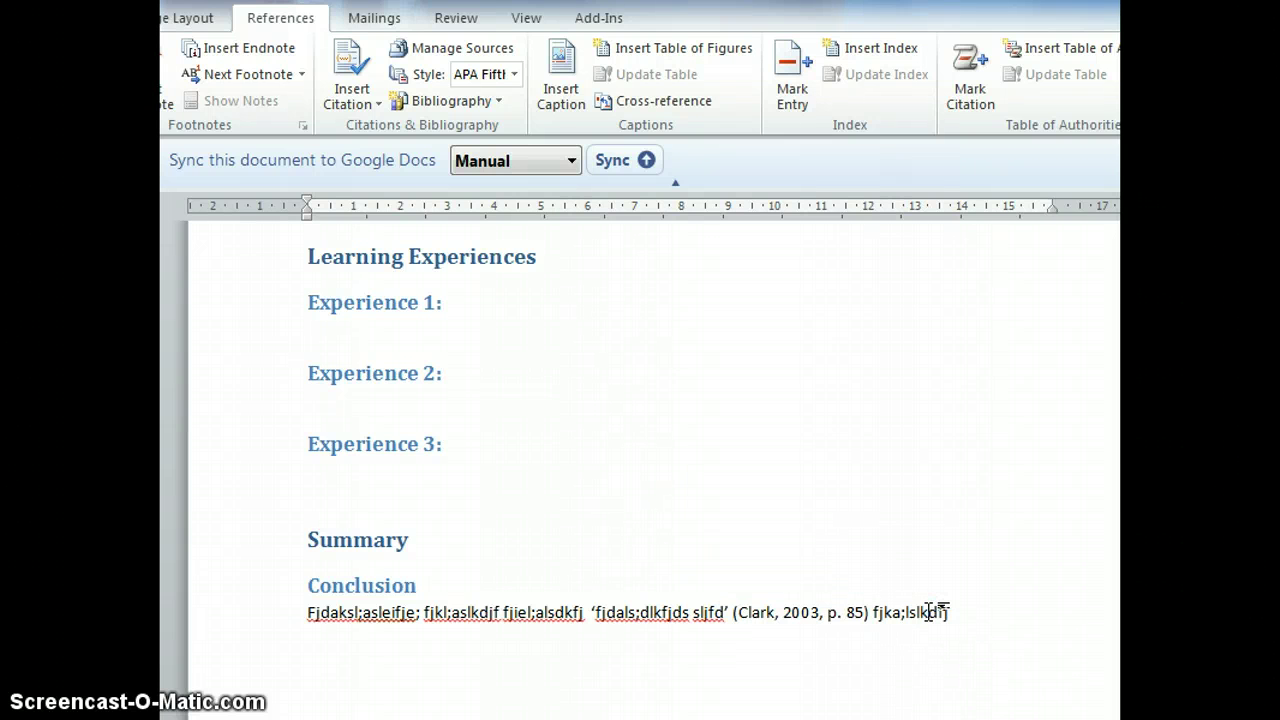
text( kl;afjdsk;alskfj fjd)
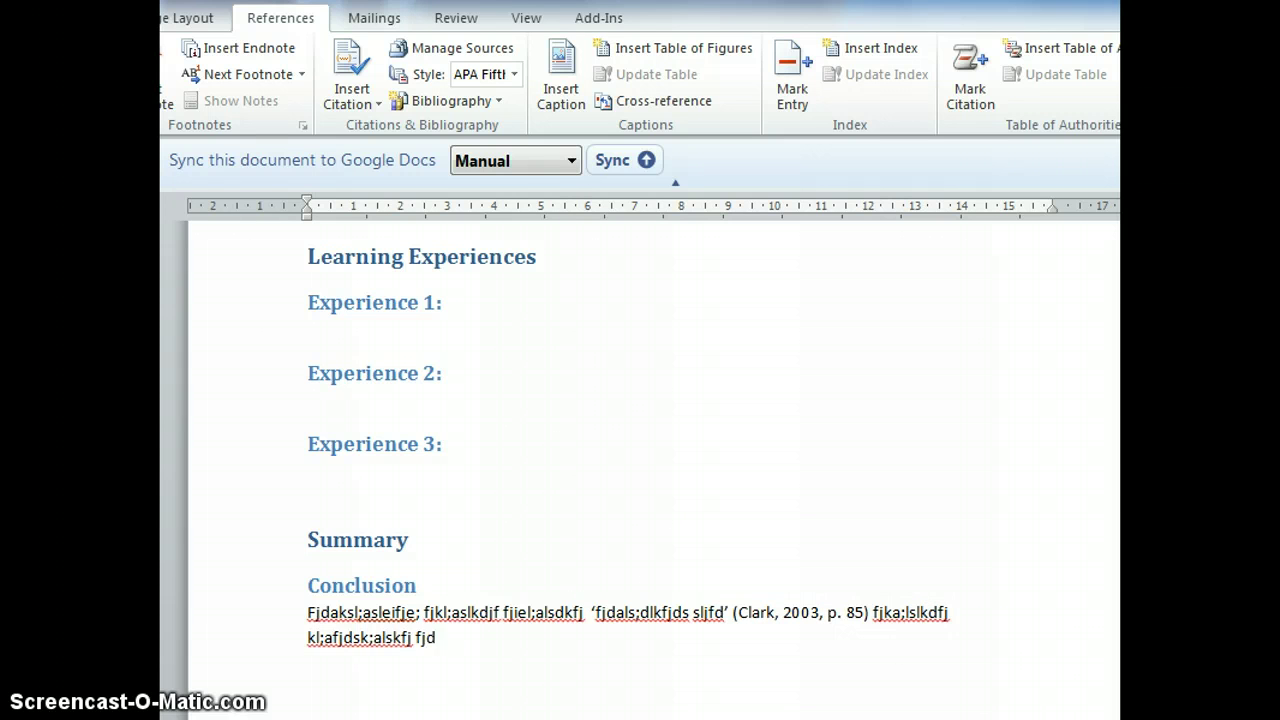
text(ka;sldkfj jfkda;lsfkjkds)
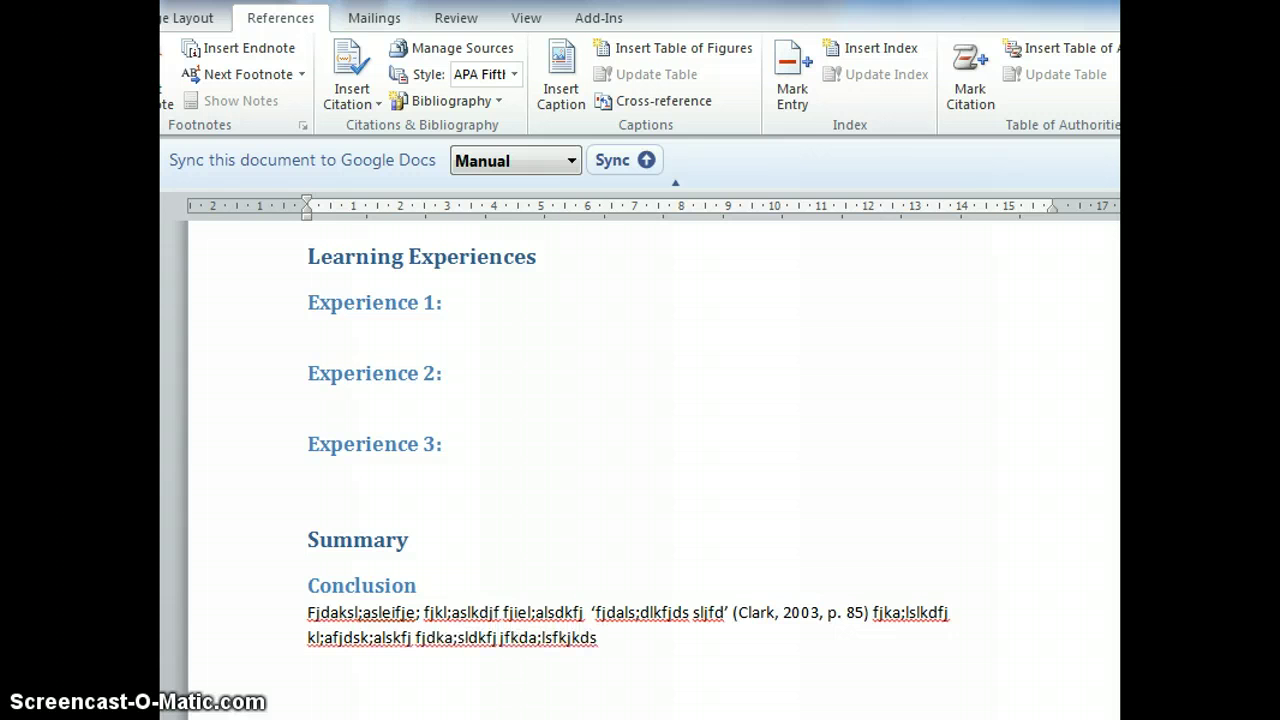
text( 'fjdas;ldkfjkd;aslkdjf')
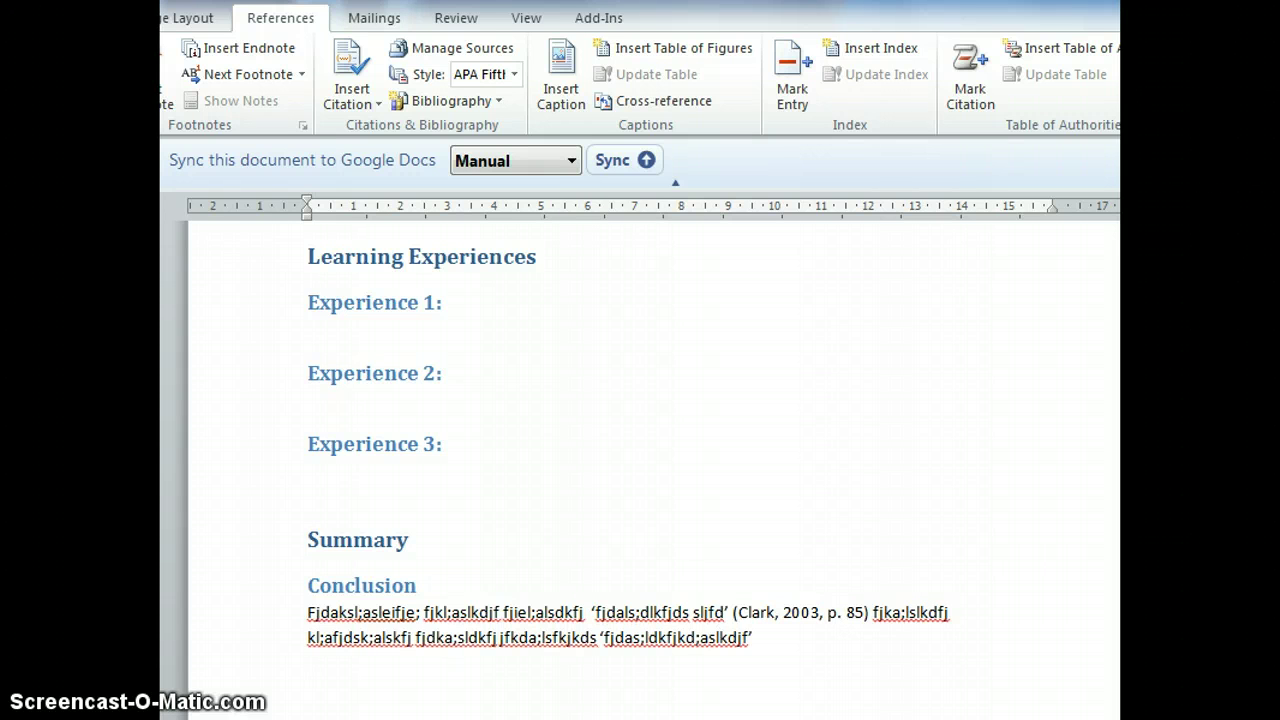
Step: Cite the 2003 book after the second quotation with page 143, then end the sentence with a period
click(352, 104)
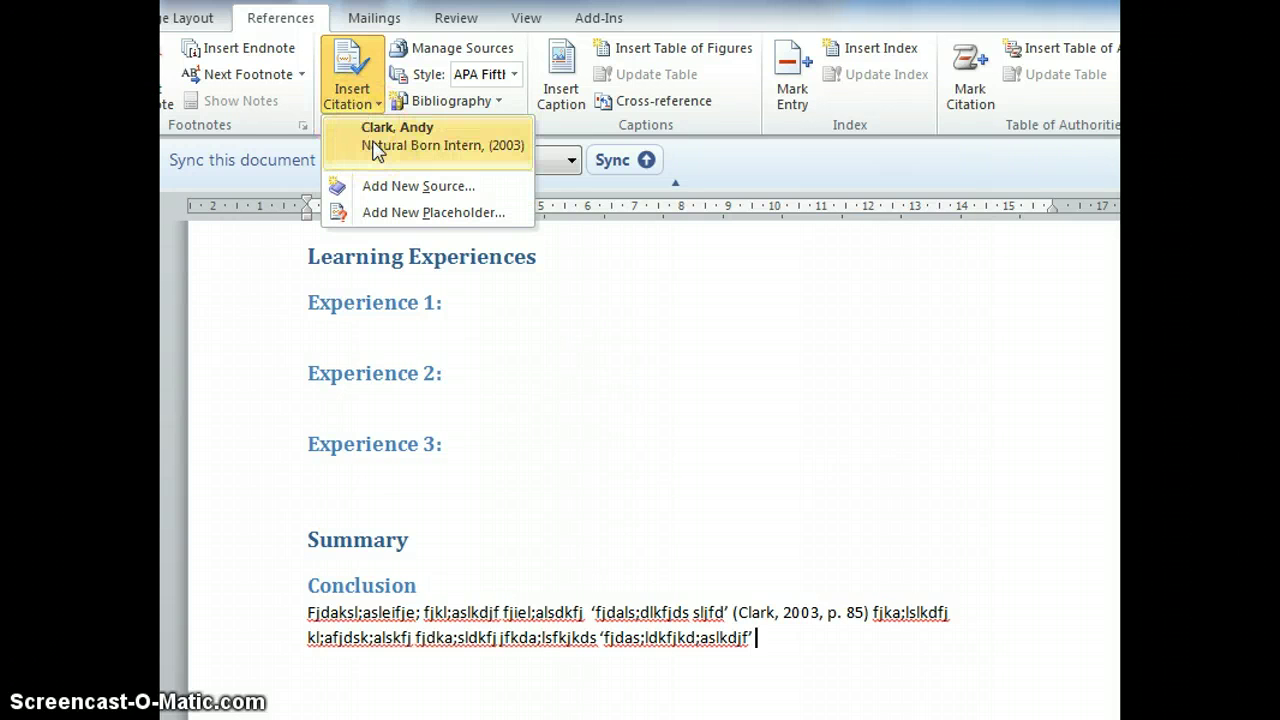
click(376, 149)
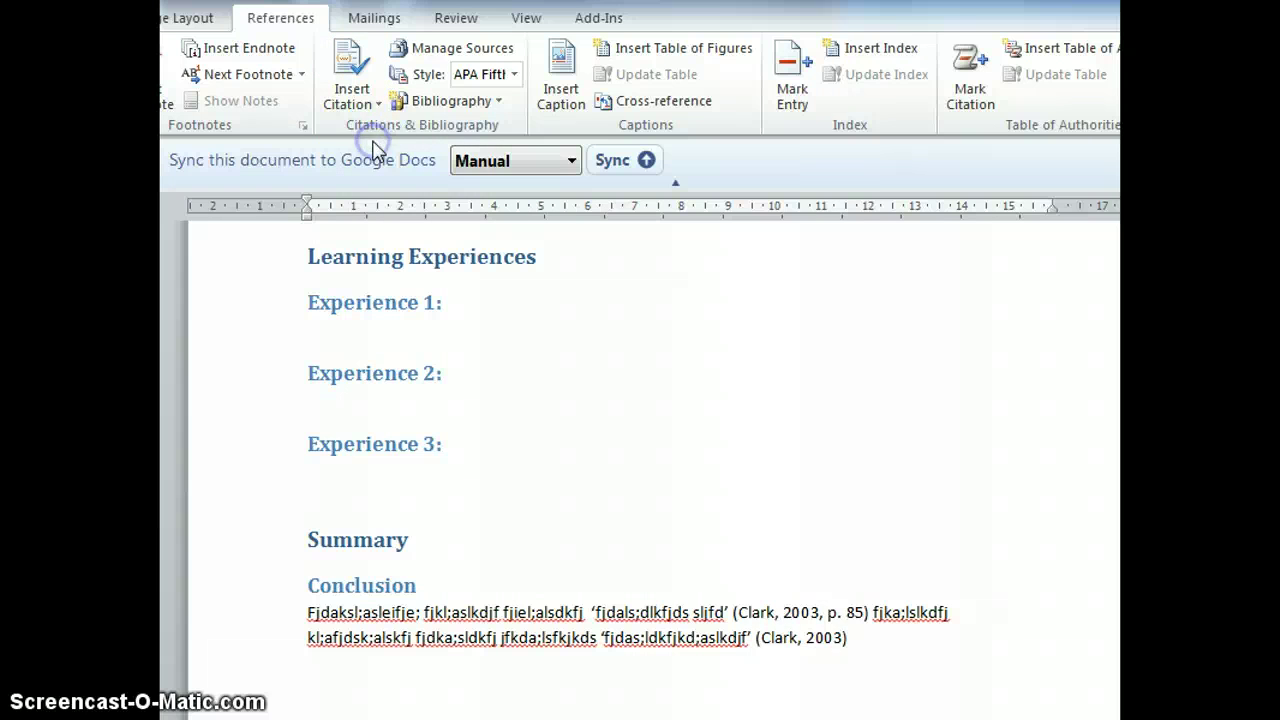
click(825, 636)
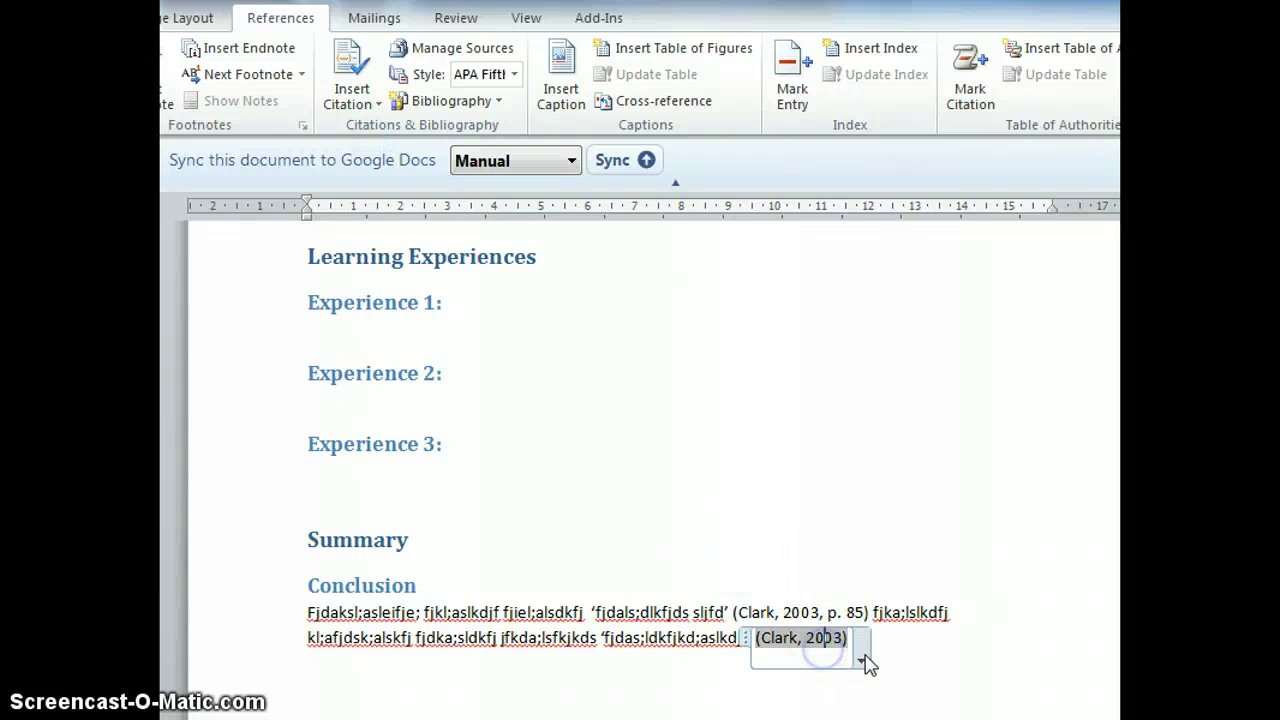
click(860, 660)
click(810, 683)
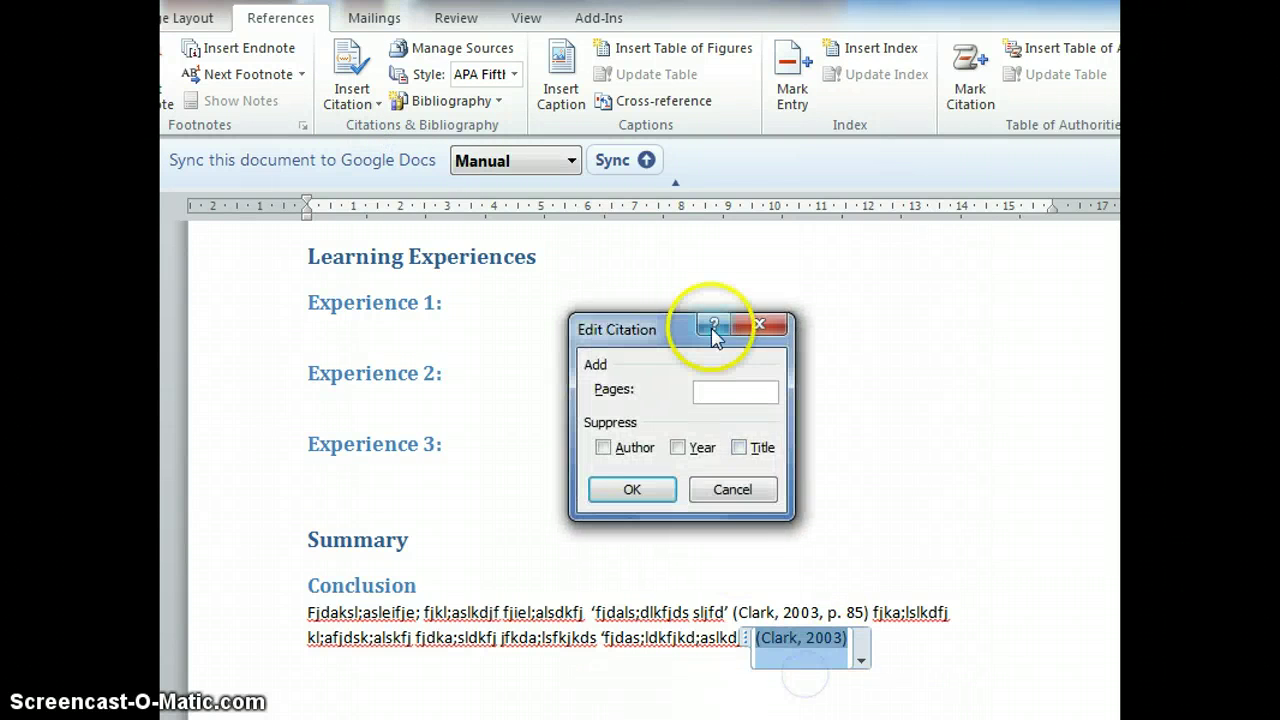
click(722, 392)
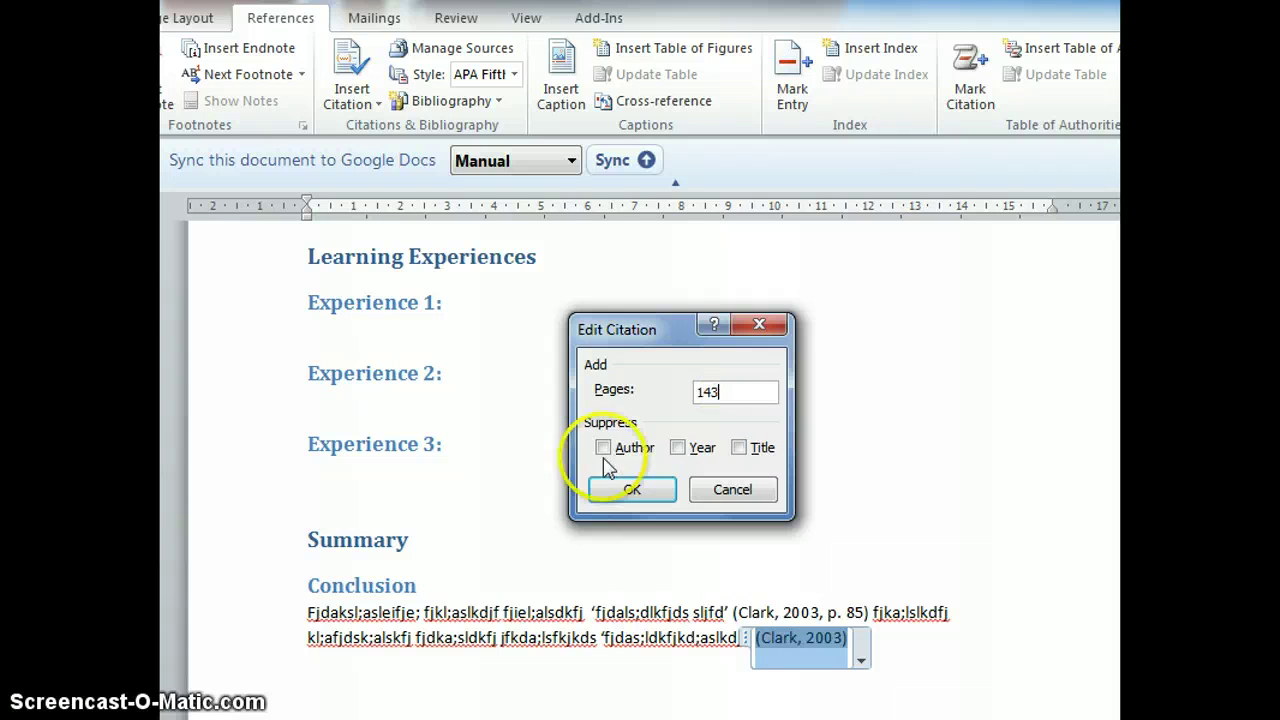
click(612, 489)
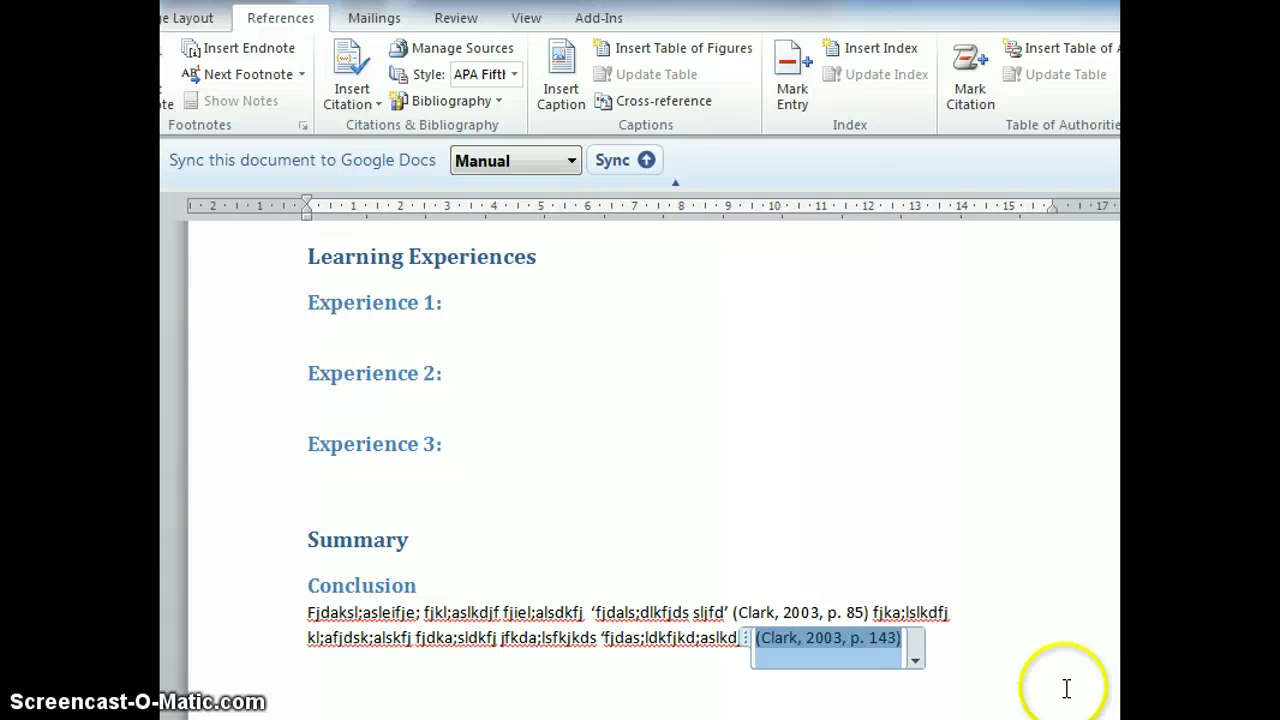
click(969, 640)
text(.)
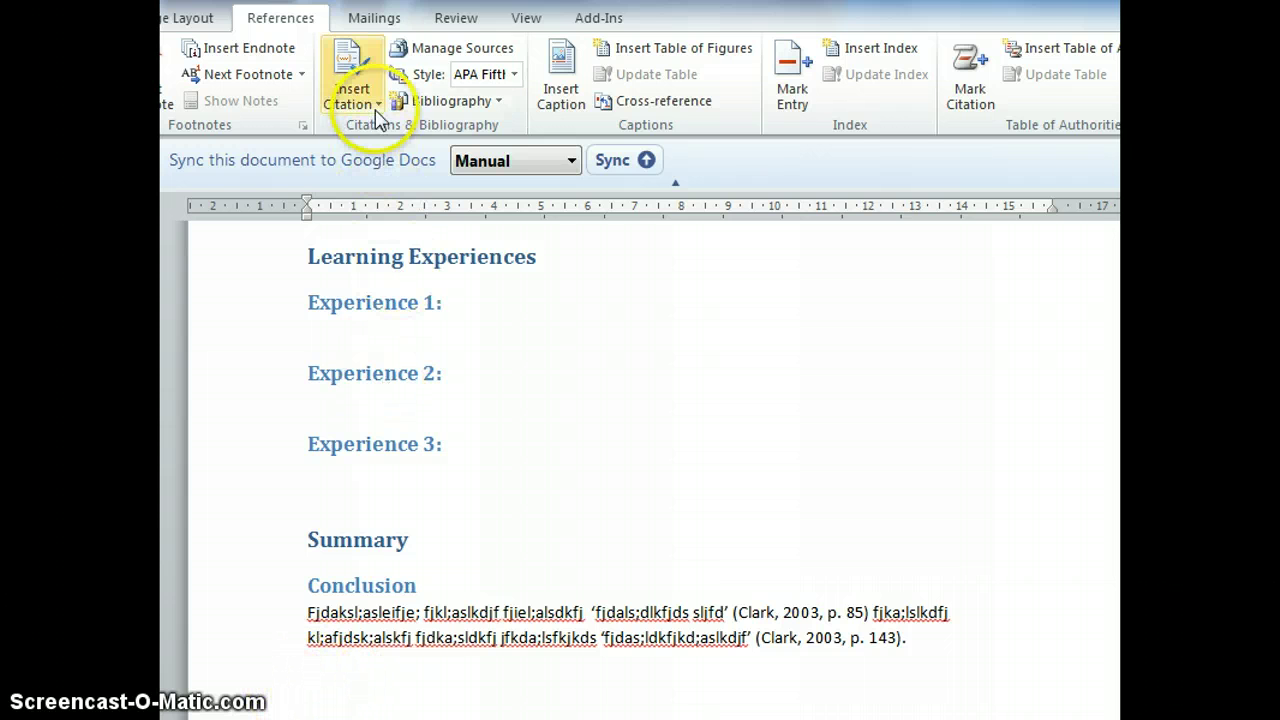
Step: Insert the built-in Bibliography at the document end, listing the 2003 book Natural Born Intern
click(443, 101)
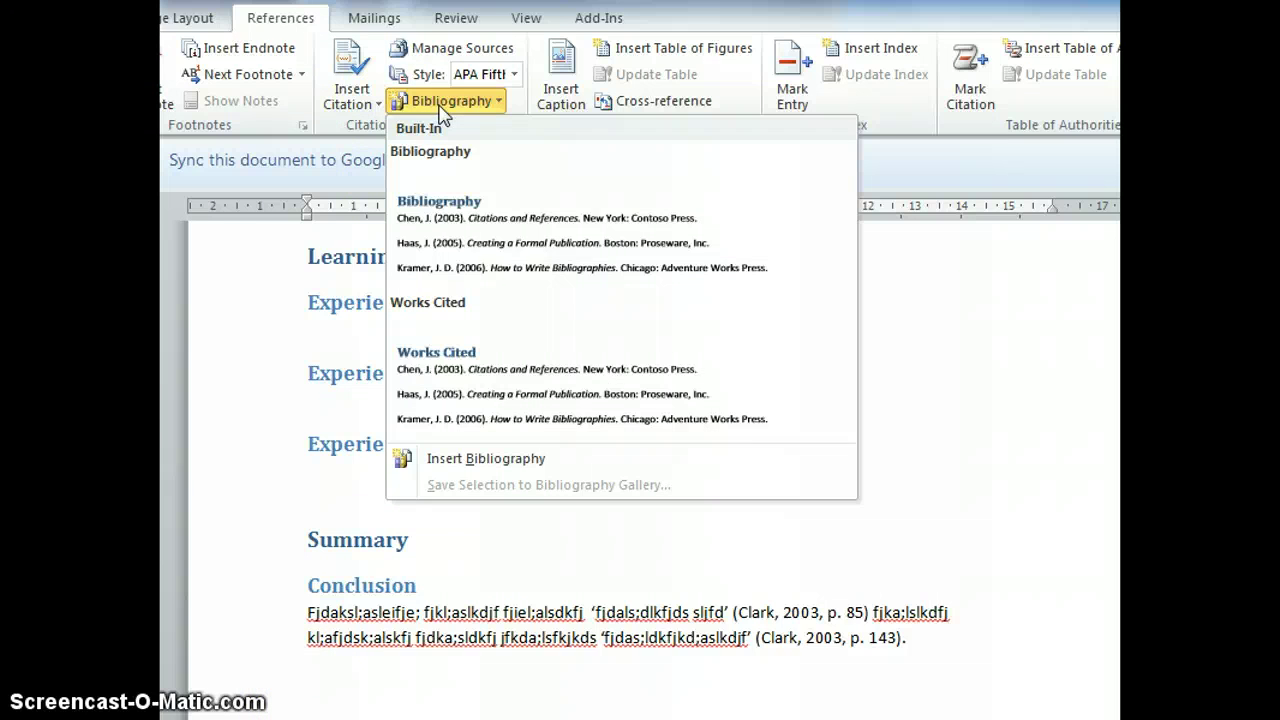
click(506, 243)
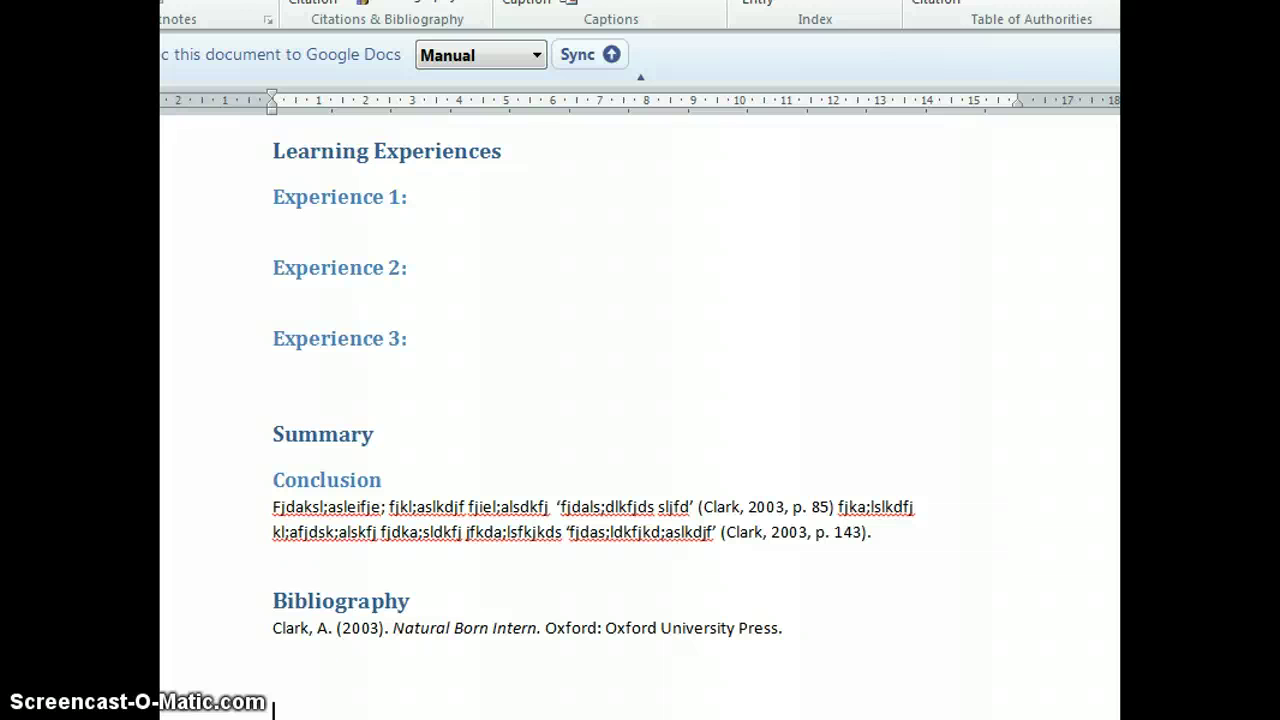
click(391, 617)
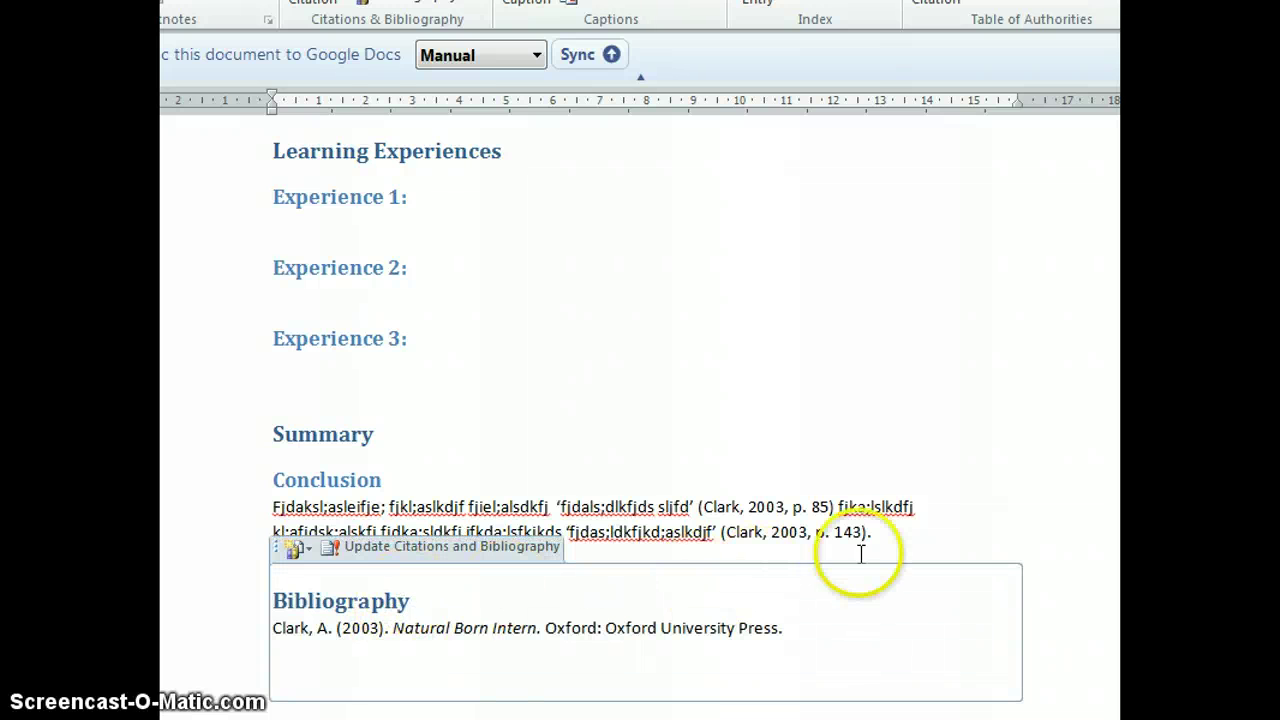
Step: Insert a page break so the second quotation starts on a new page
click(712, 525)
key(ctrl+Left)
key(ctrl+Left)
key(ctrl+Left)
key(ctrl+Left)
key(ctrl+Left)
key(ctrl+Left)
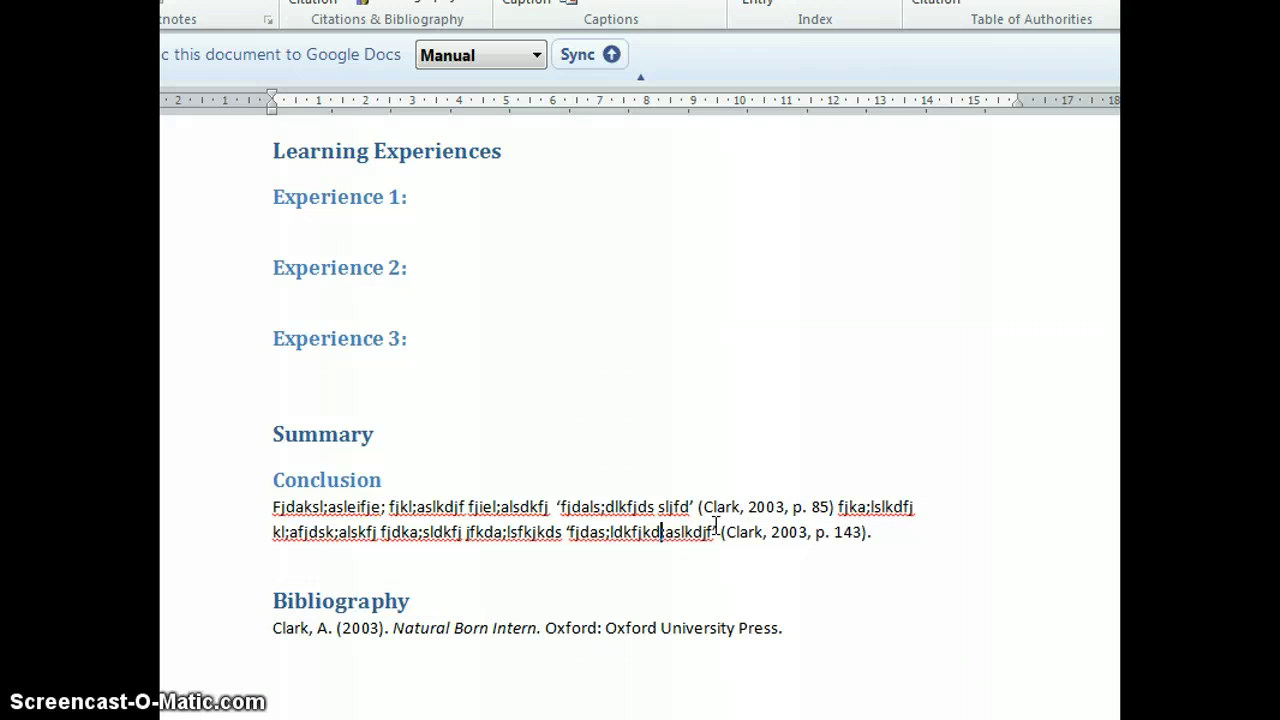
key(ctrl+Return)
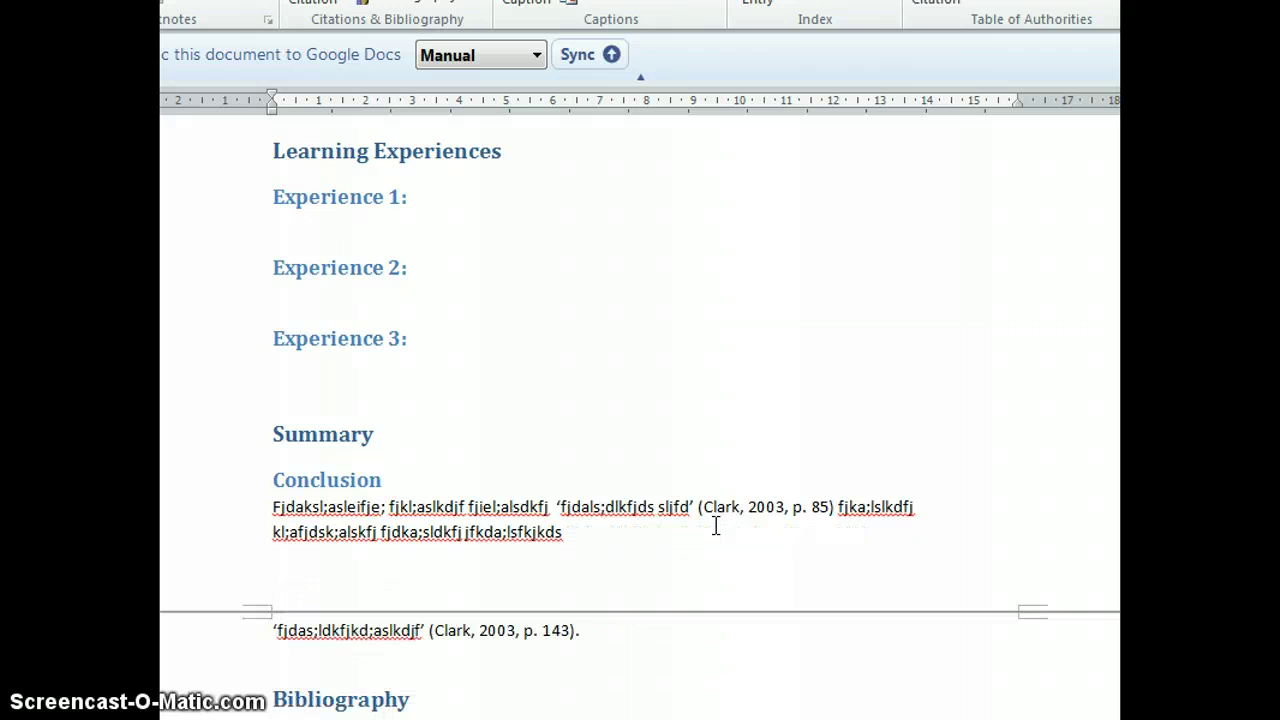
scroll(716, 525, down, 4)
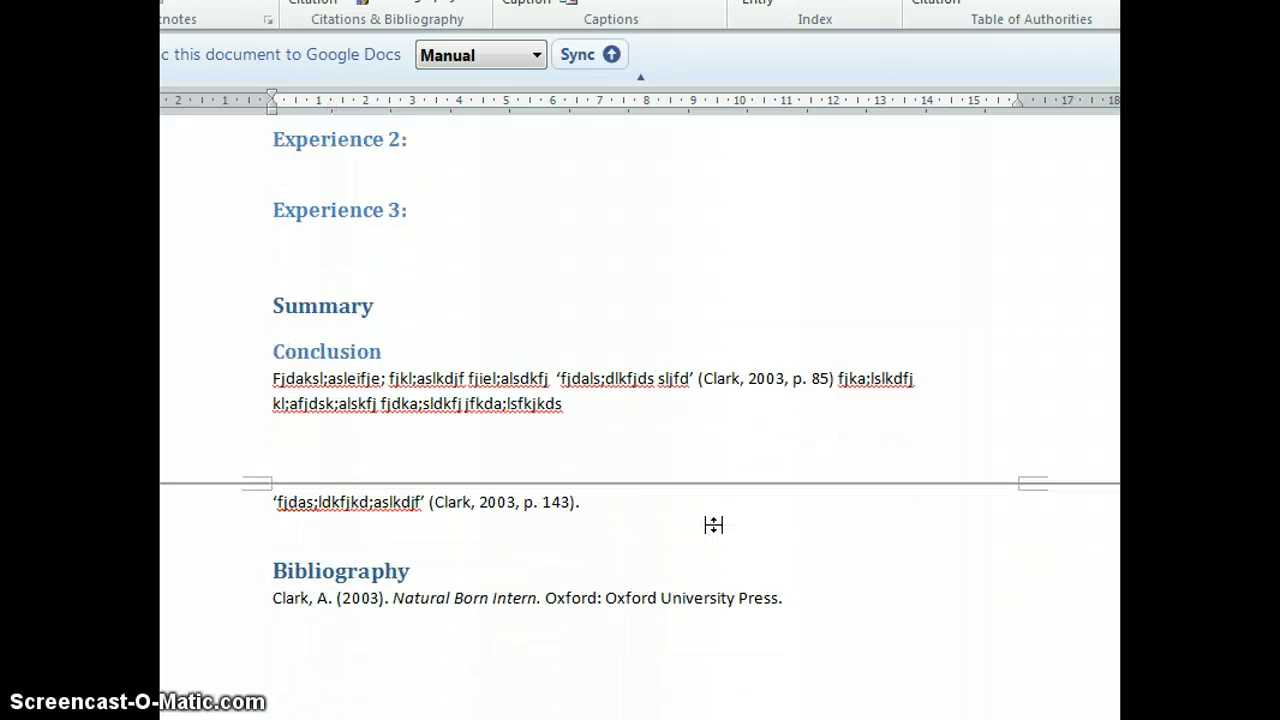
key(Up)
key(Up)
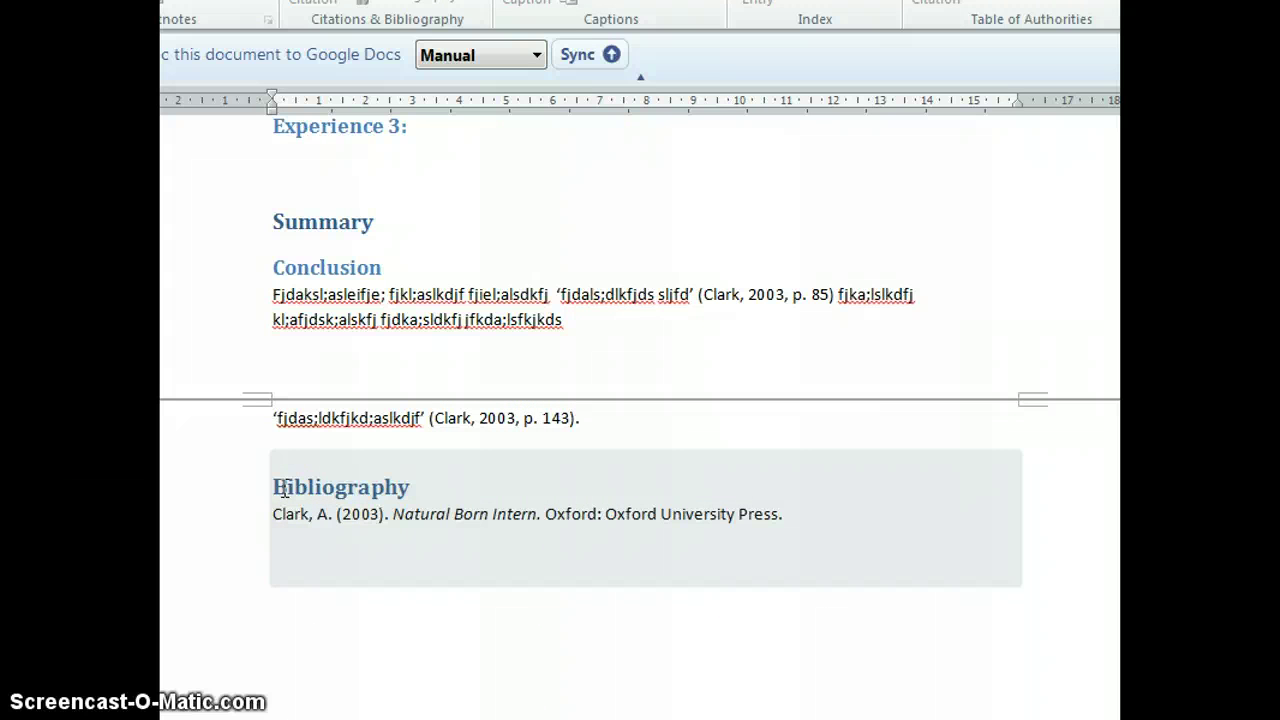
click(284, 489)
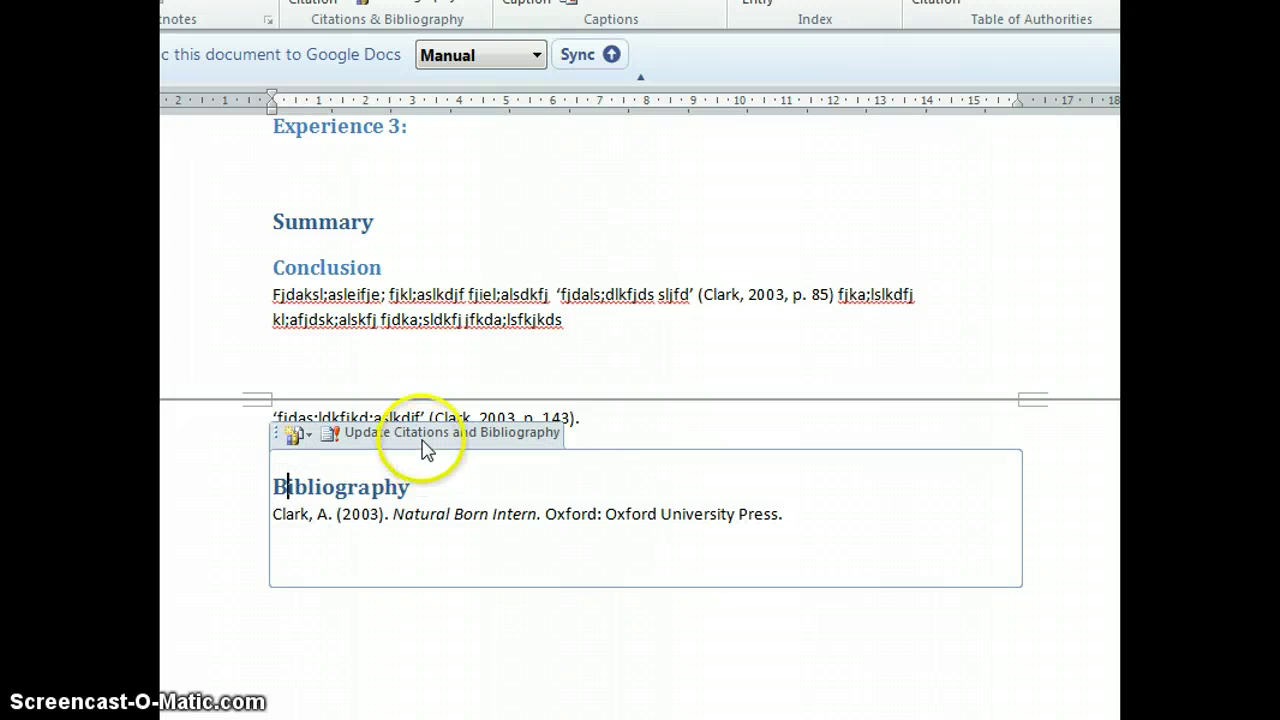
Step: Change the second citation's page number from 143 to 23
click(617, 420)
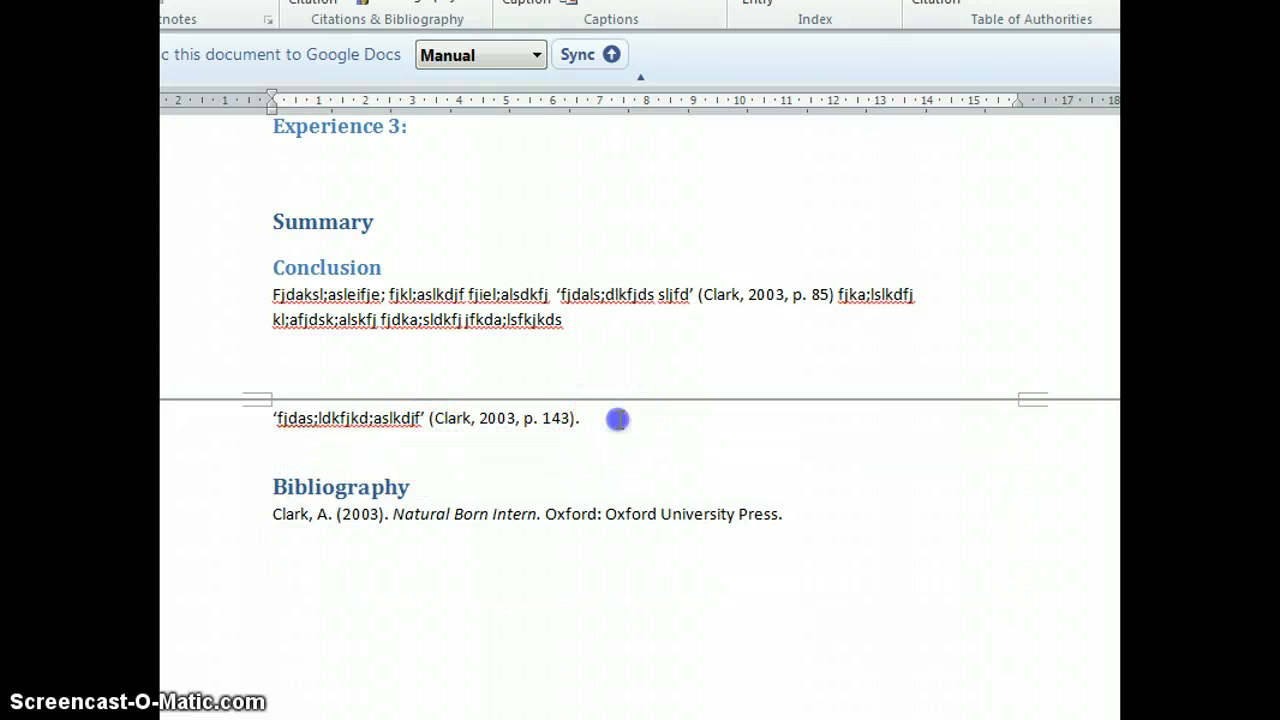
click(556, 415)
click(589, 441)
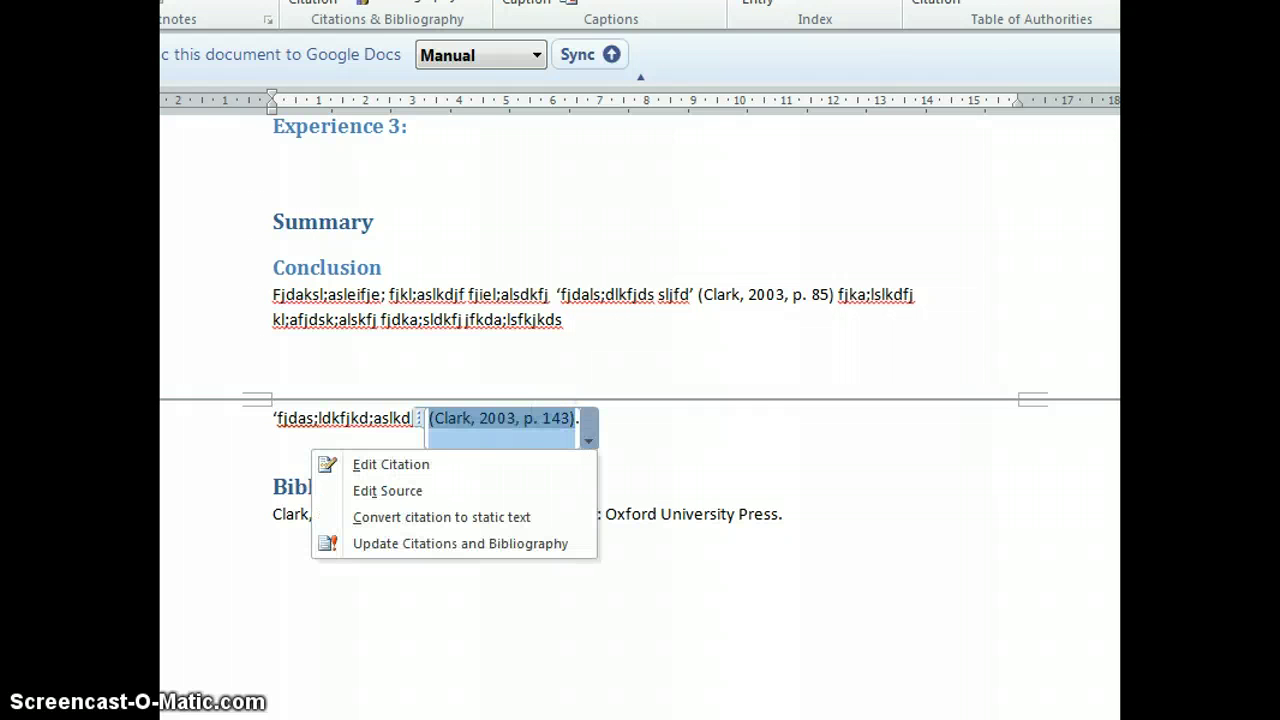
click(537, 466)
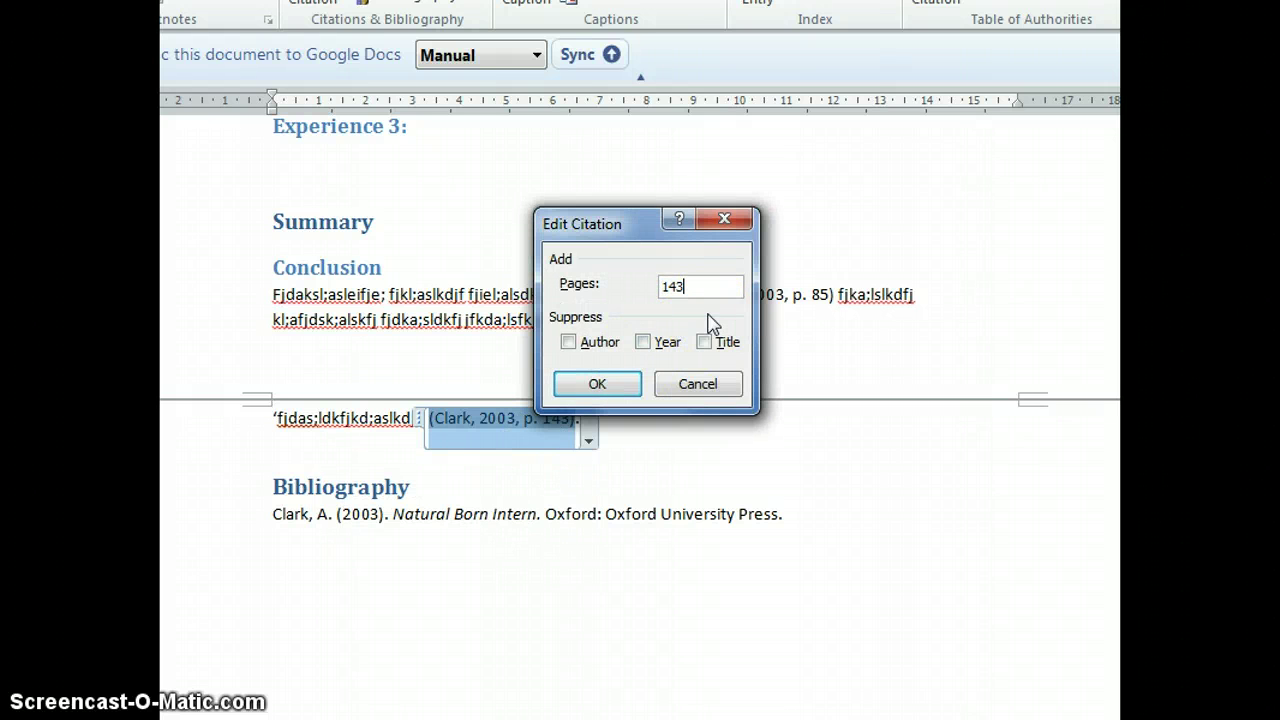
text(23)
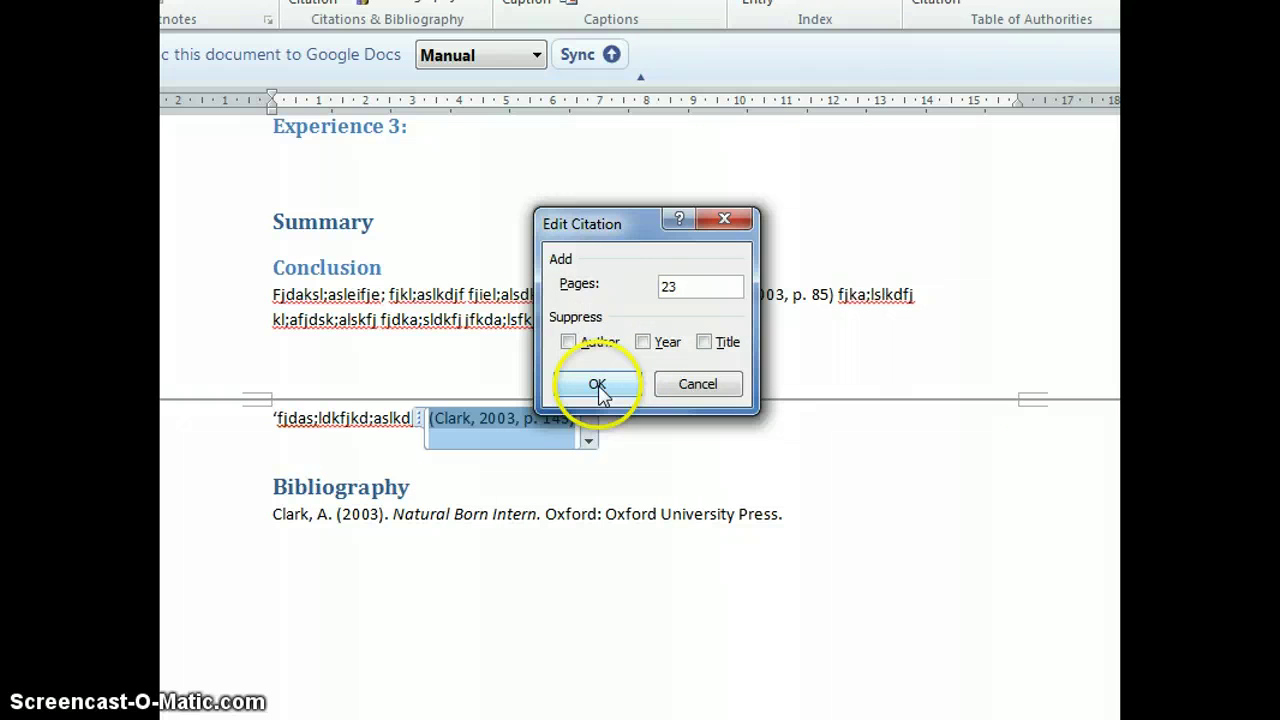
click(597, 384)
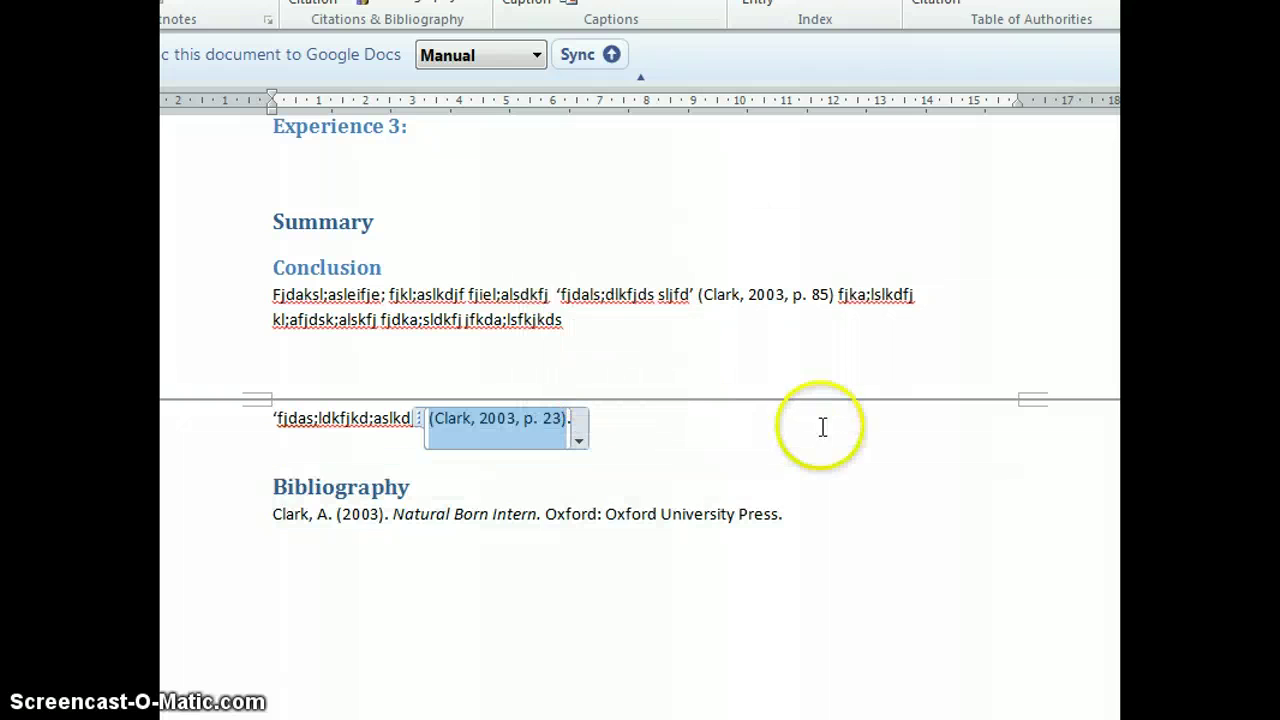
click(820, 426)
click(372, 487)
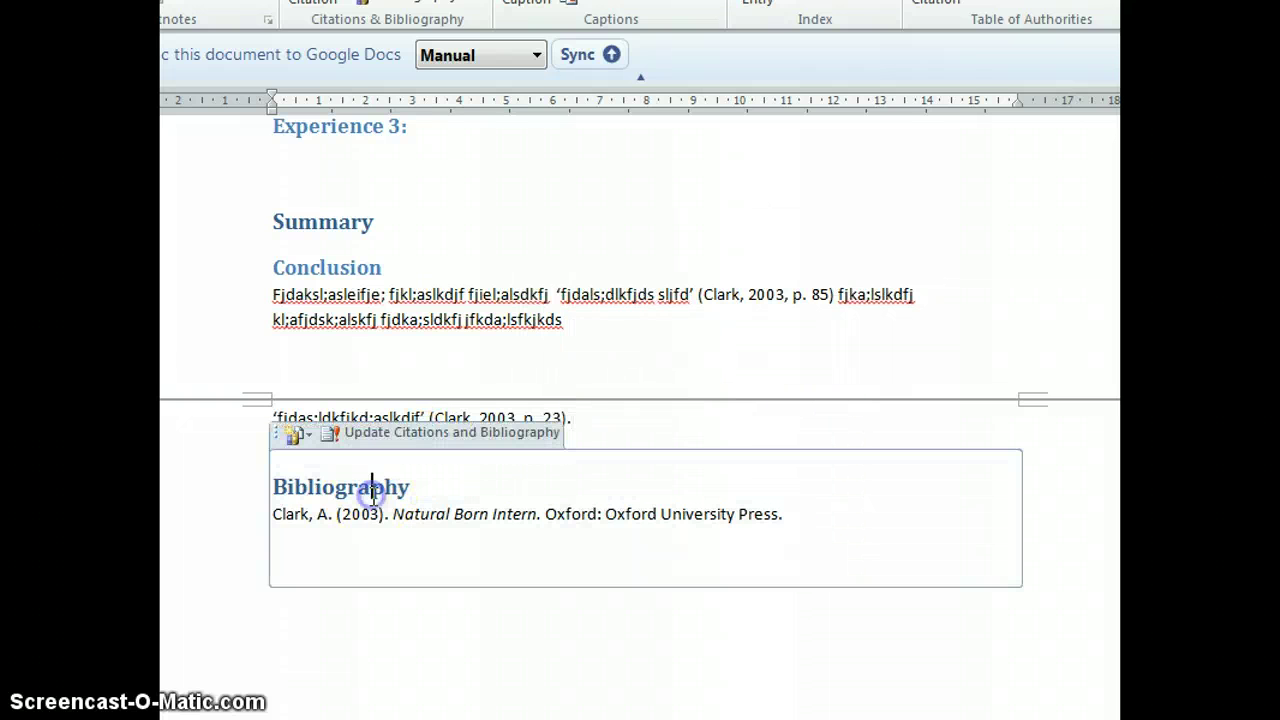
click(654, 430)
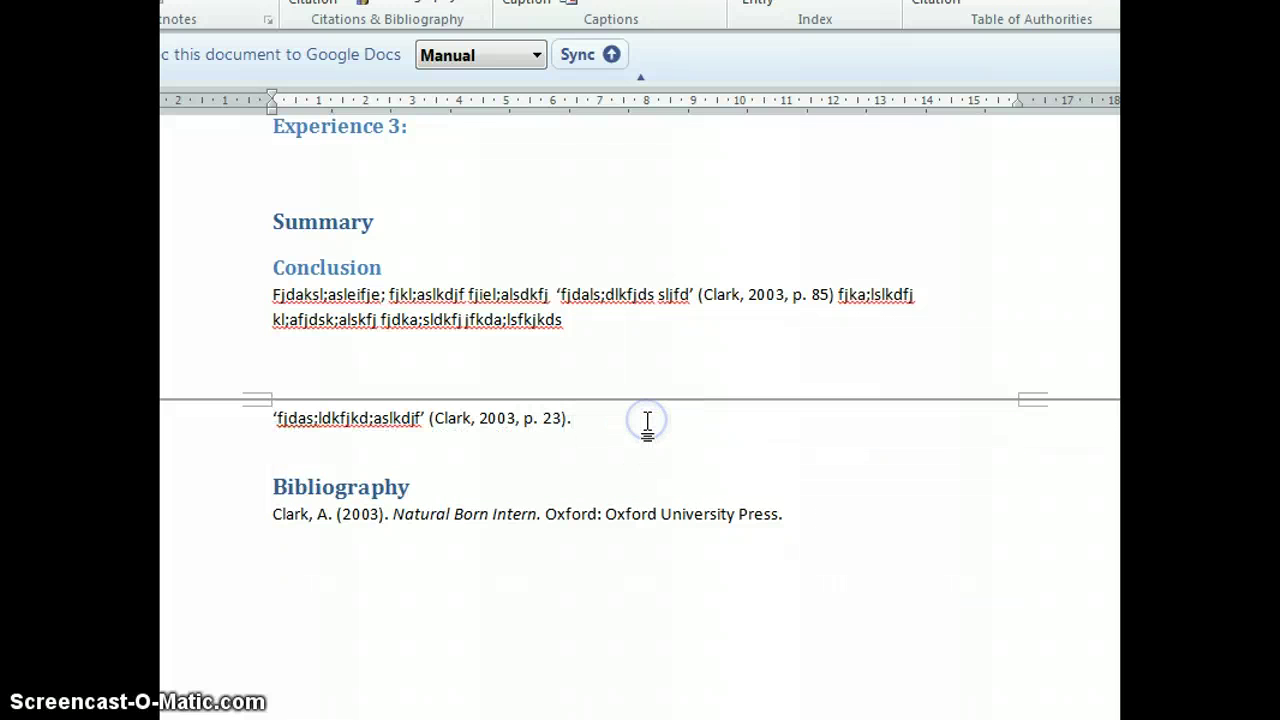
Step: Type more paragraph text after the citation and start a new book source with its author's name
text(Fajskl;lkjkdjf ajkl;flkdsjf jk)
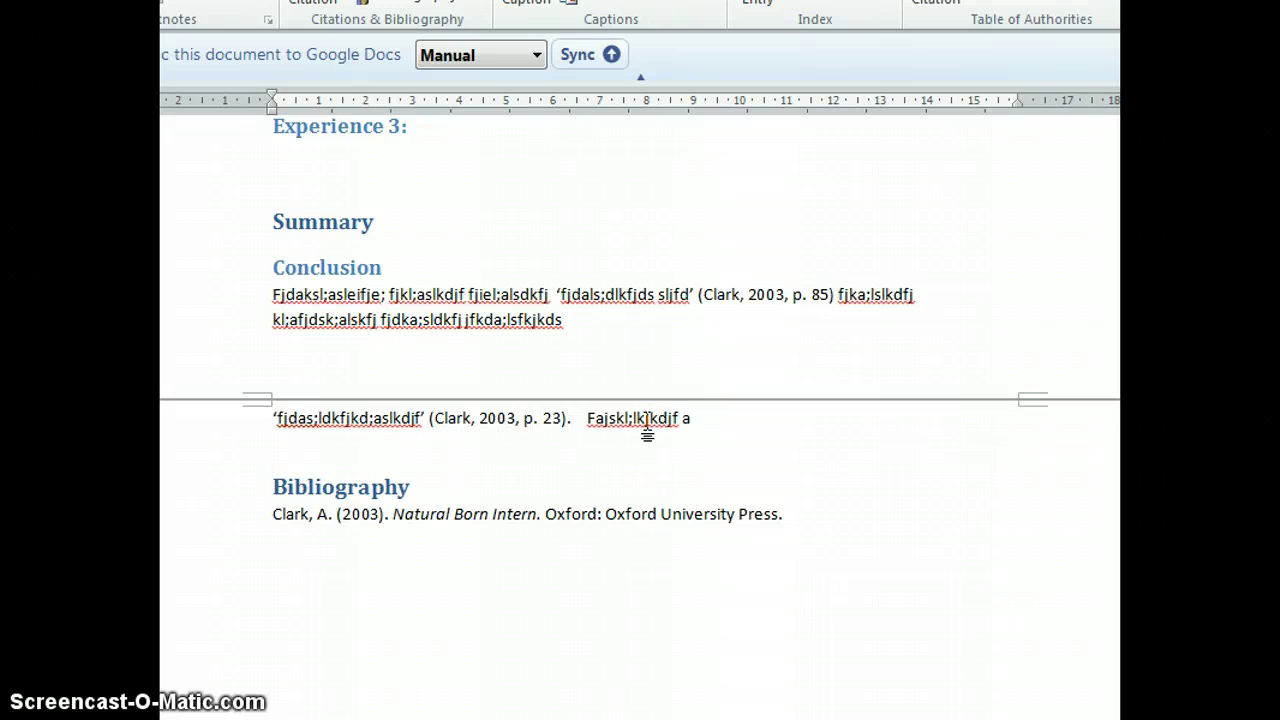
text(alsd;fakj)
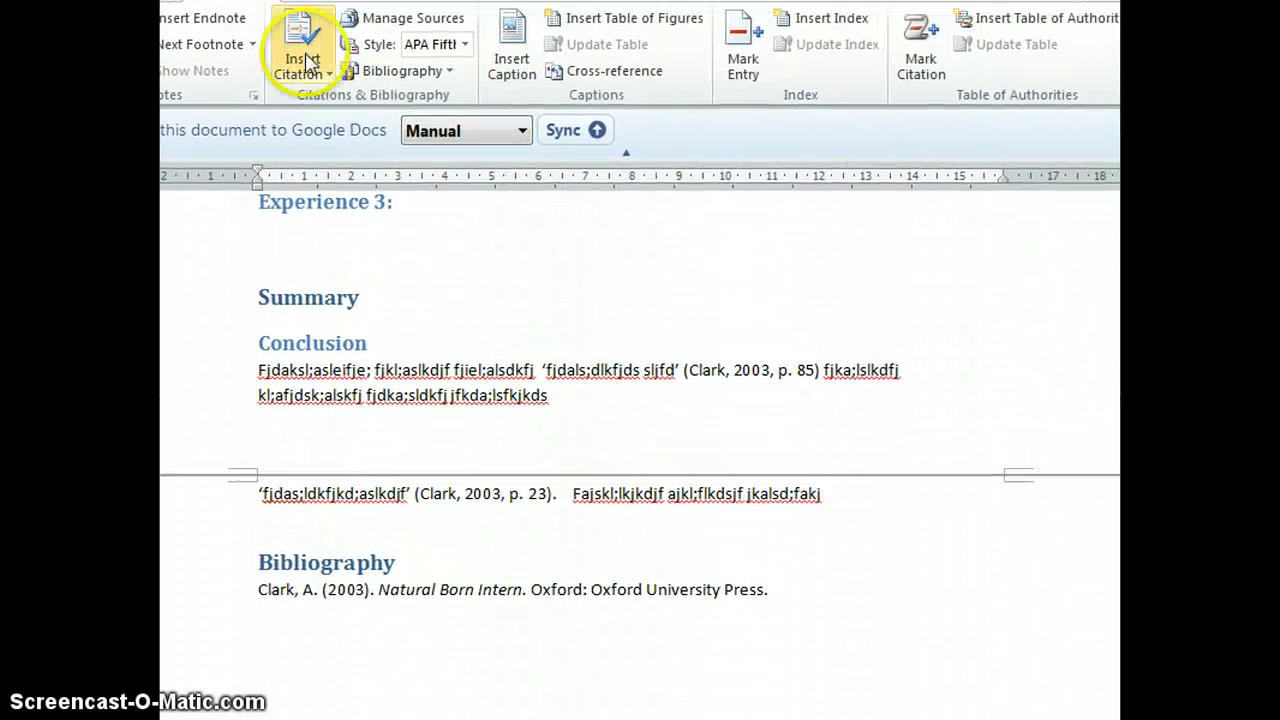
click(302, 50)
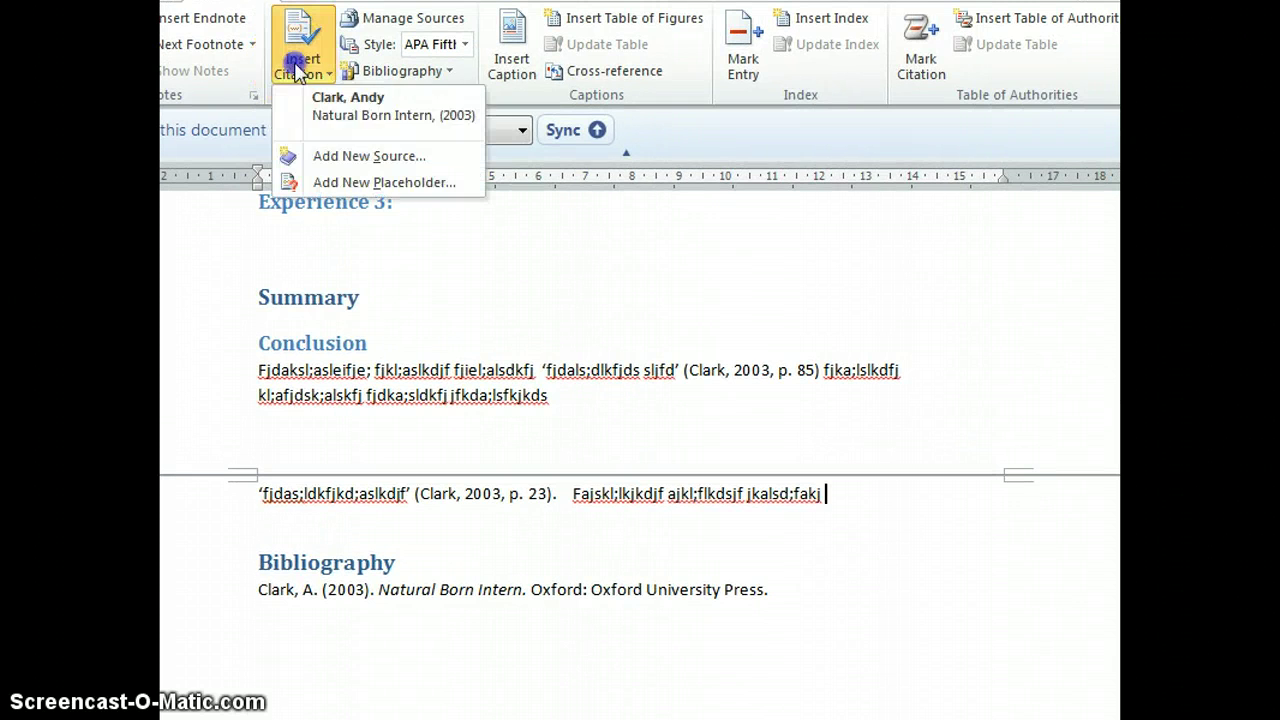
click(337, 157)
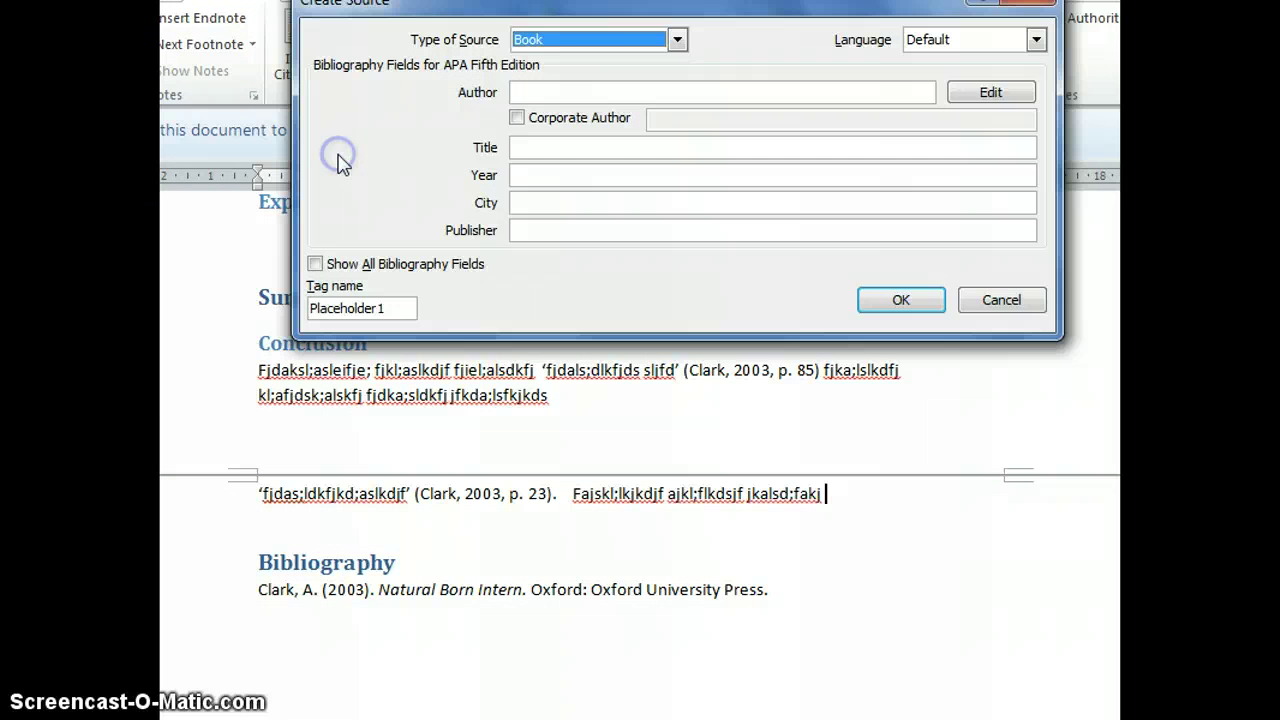
click(601, 91)
text(Myers)
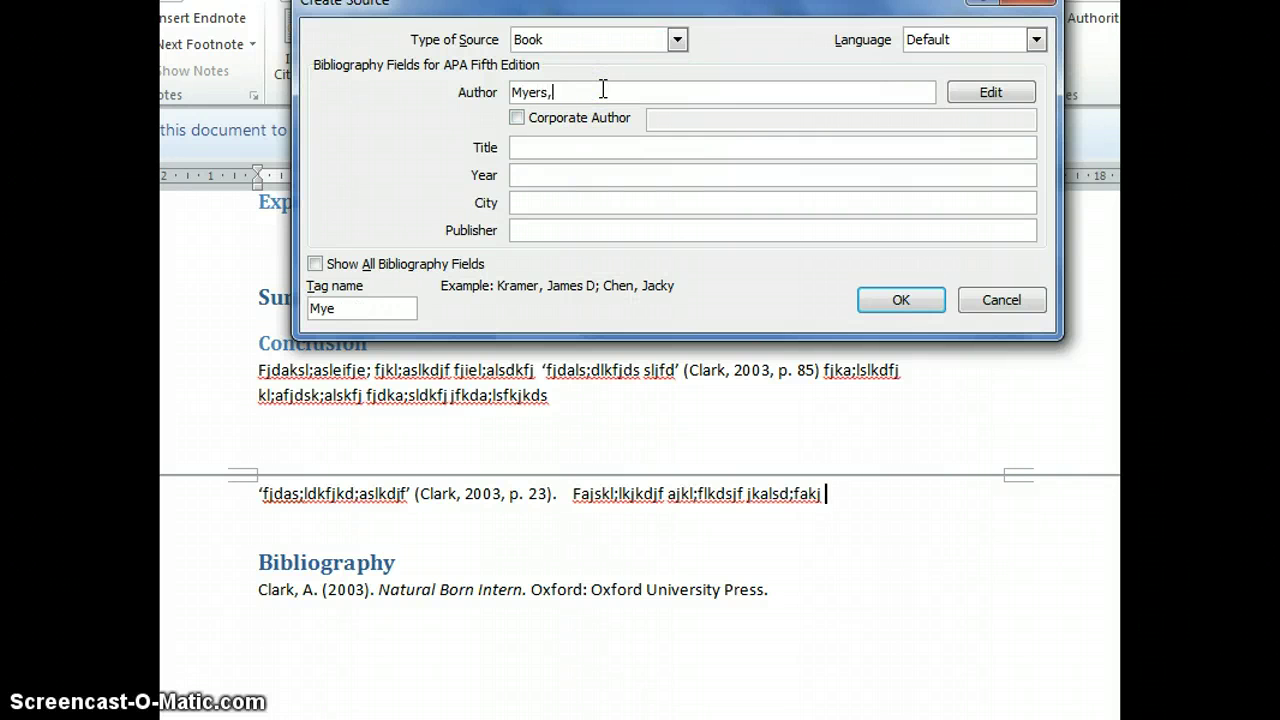
text(, David G.)
Step: Fill in title 'Exploring internships', year 2008, city Hope, Michigan, and publisher Worth Publishers
click(673, 147)
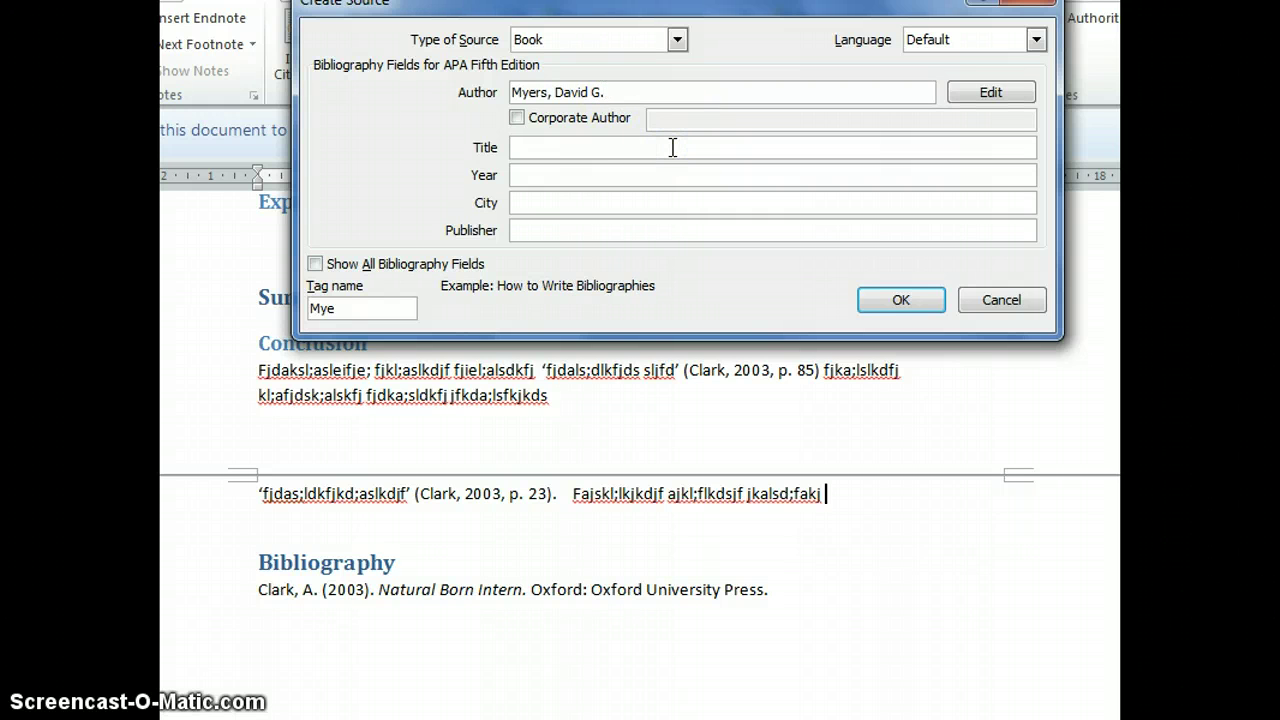
text(Explorin gng)
key(BackSpace)
key(BackSpace)
key(BackSpace)
key(BackSpace)
text(g internships!)
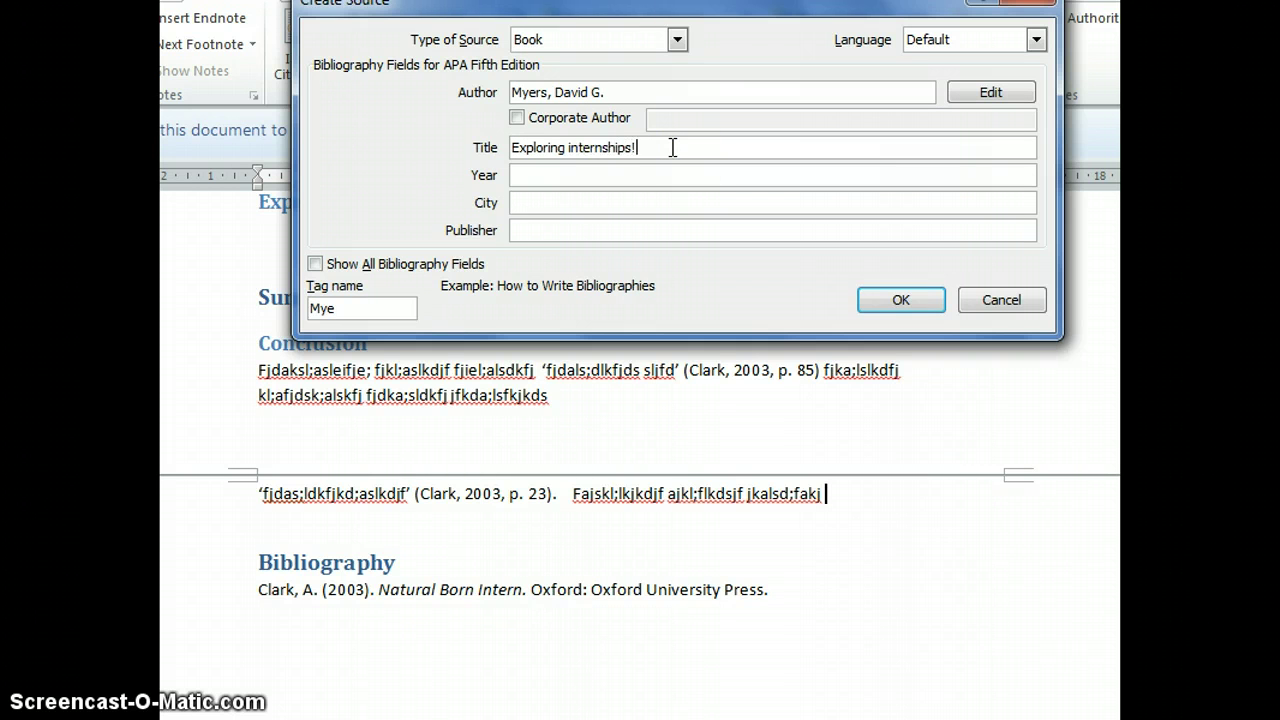
click(676, 172)
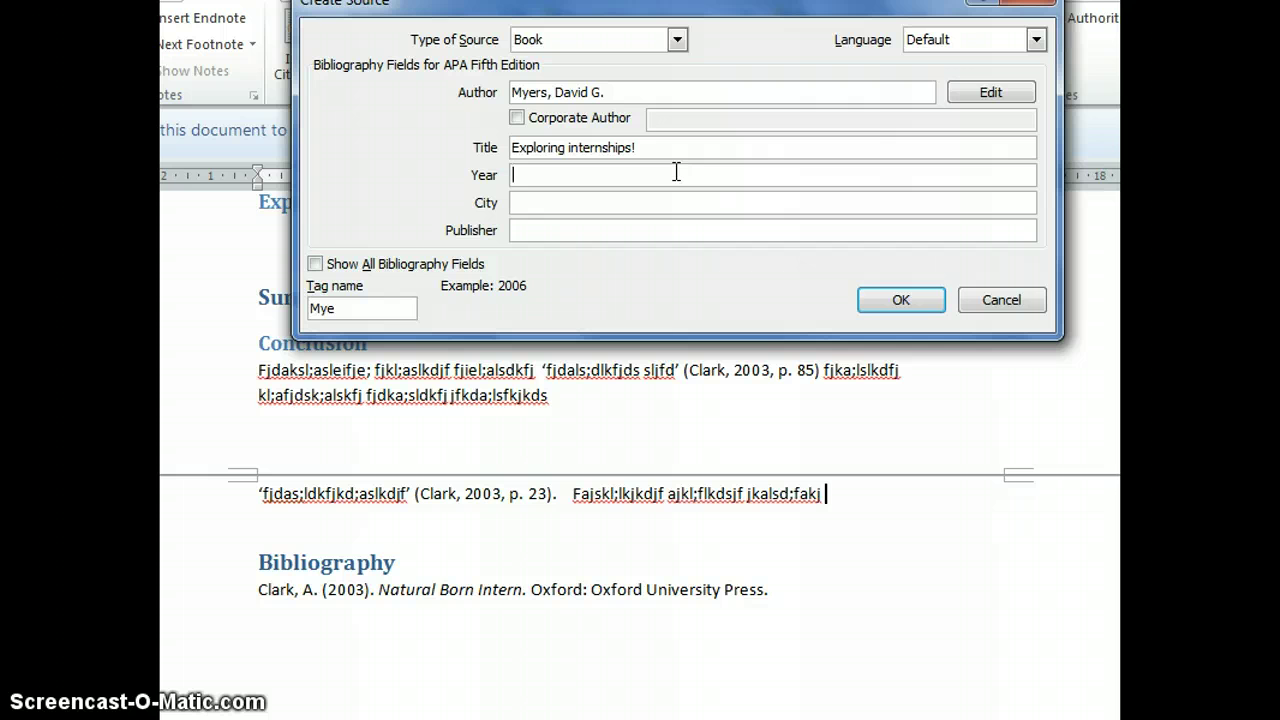
text(2008)
click(658, 202)
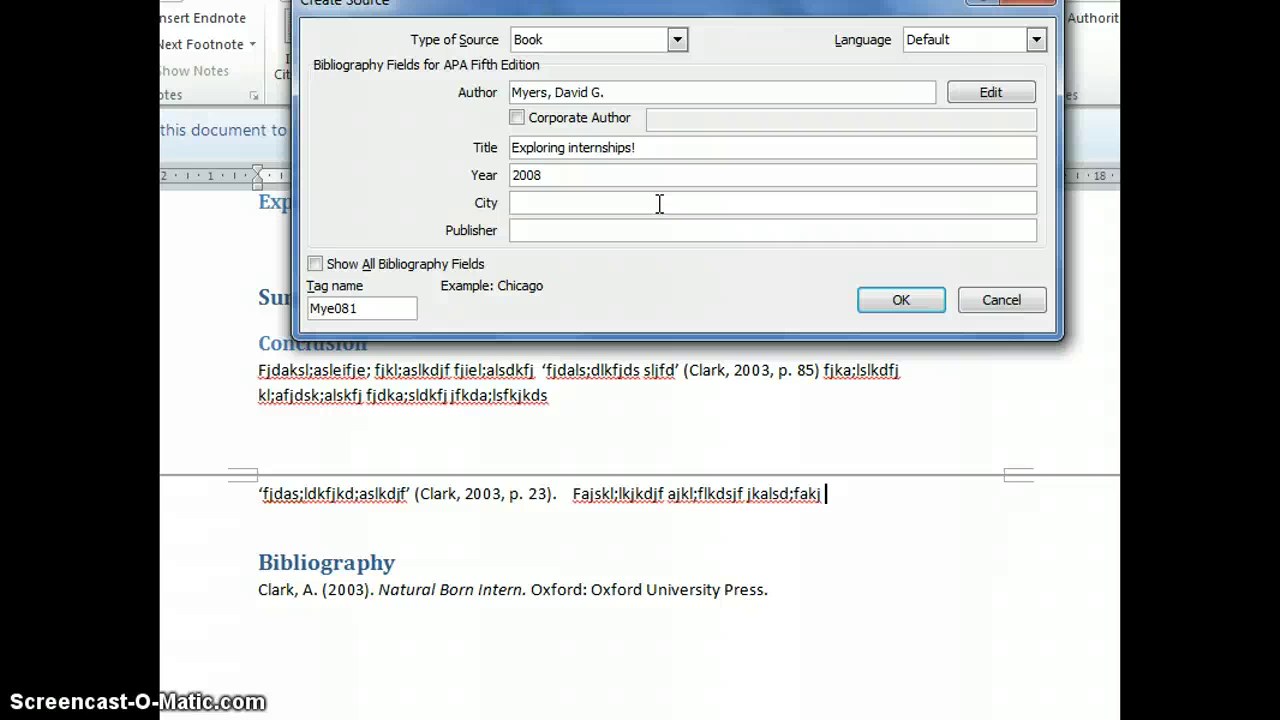
text(Hope, Michigan)
click(655, 232)
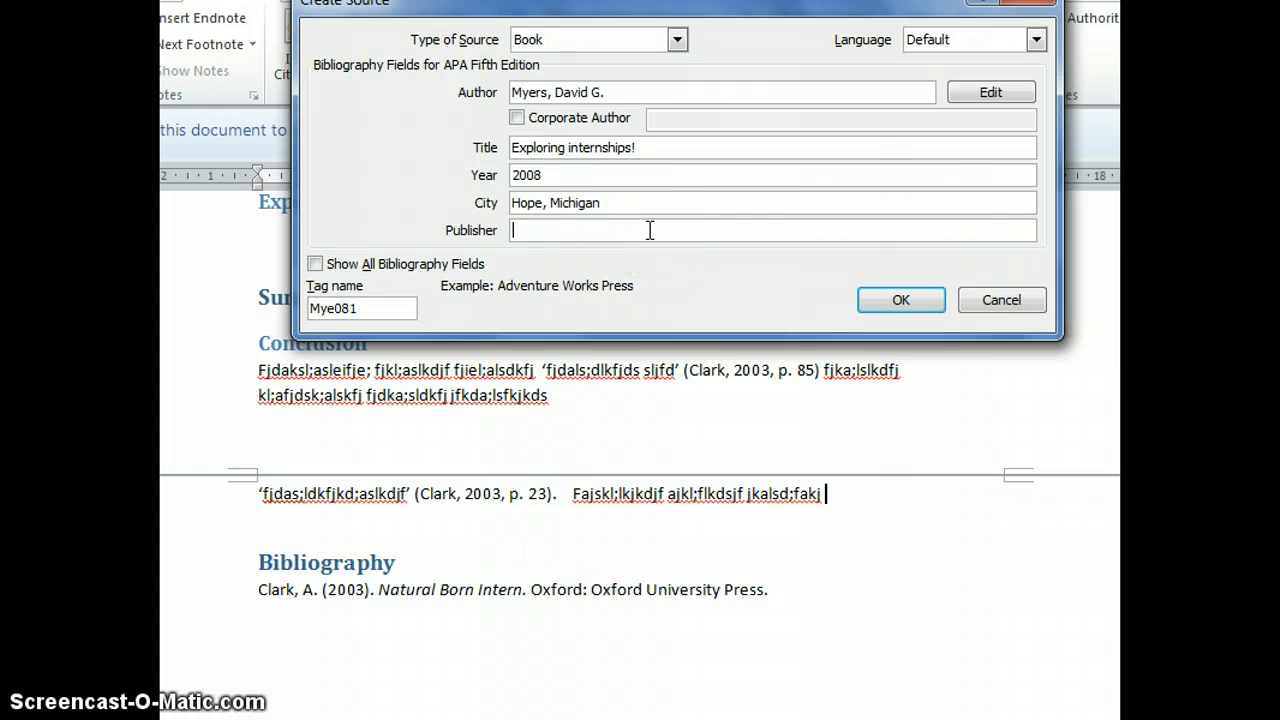
text(Worth Publishers)
click(905, 304)
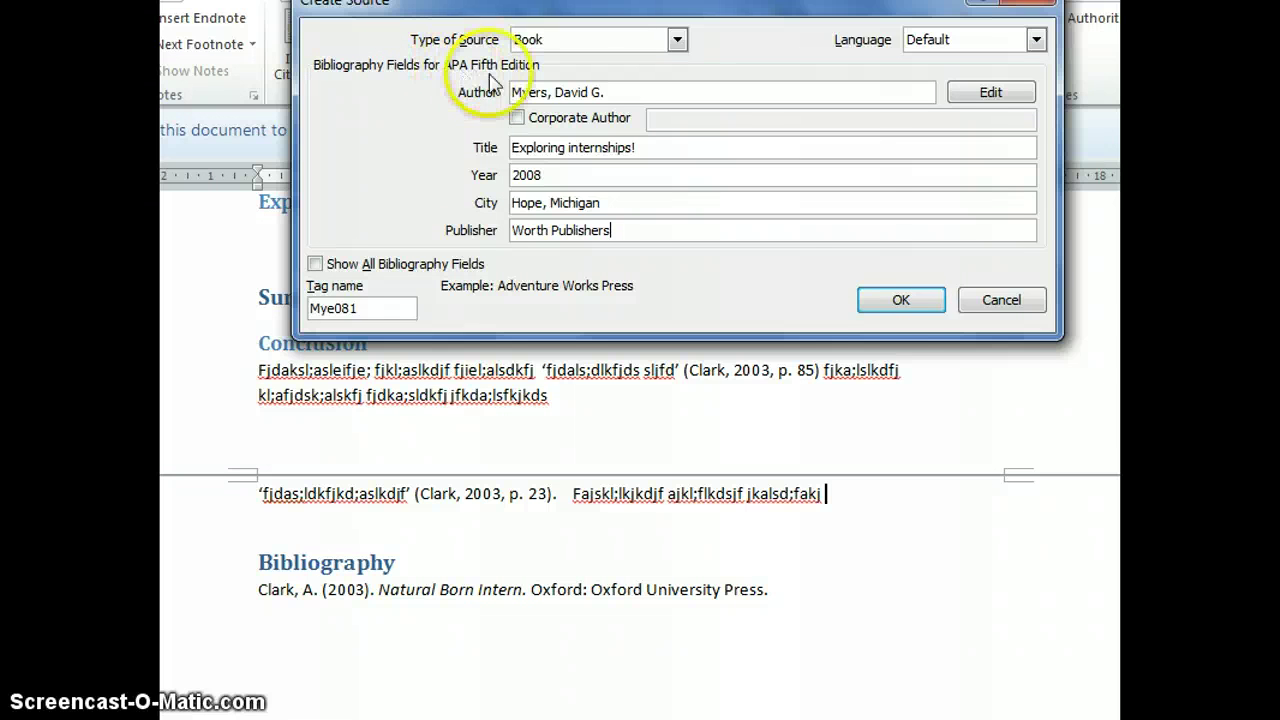
Step: Insert the 2008 source's citation and update the Bibliography to list both books
click(903, 301)
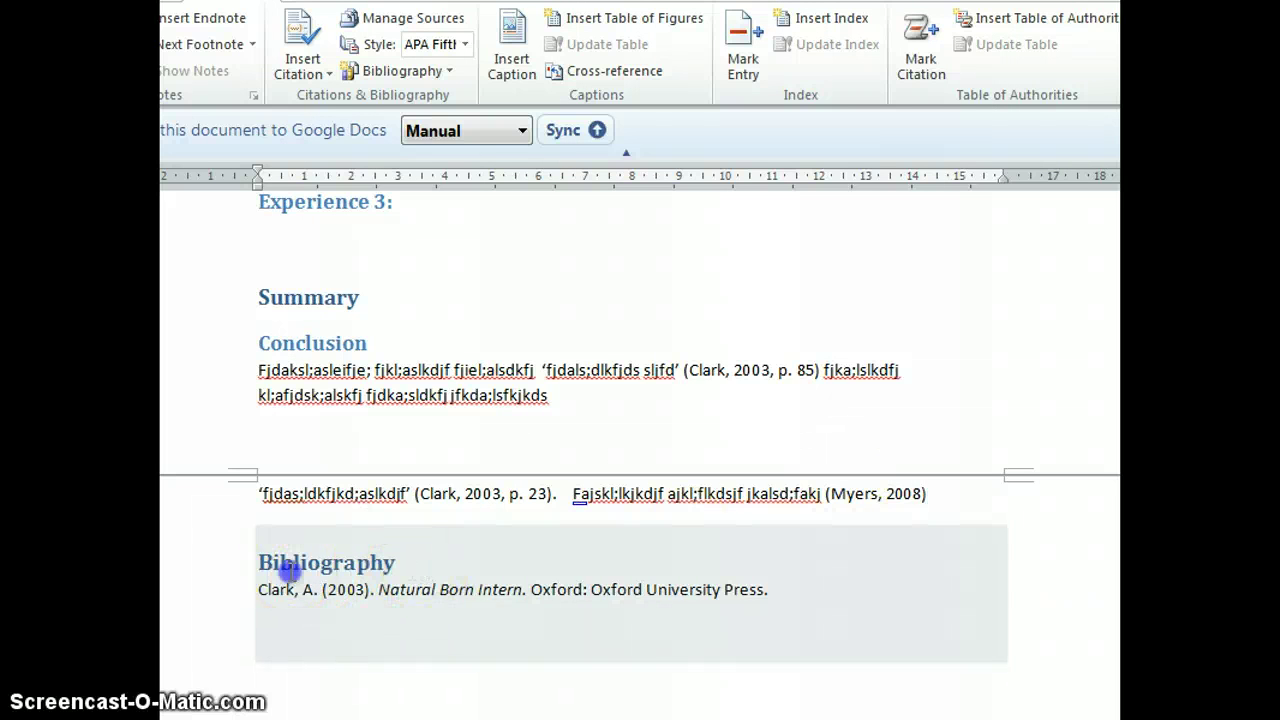
click(288, 565)
click(350, 511)
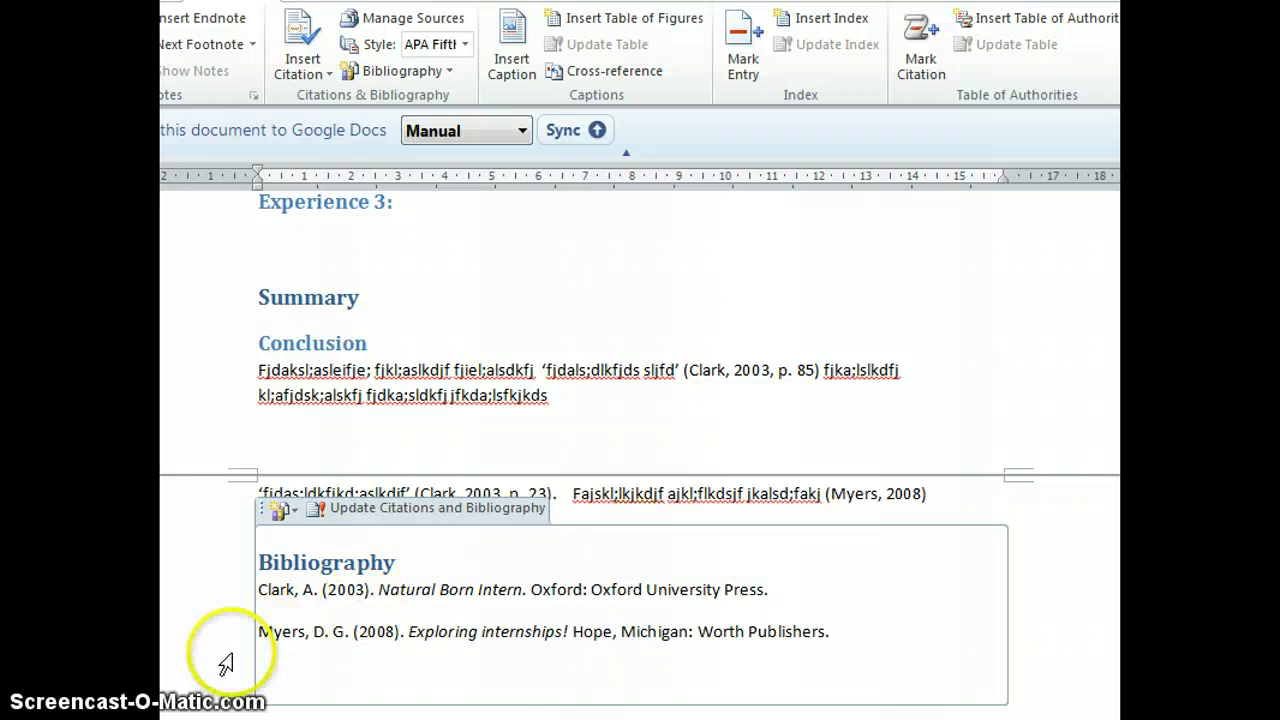
click(836, 632)
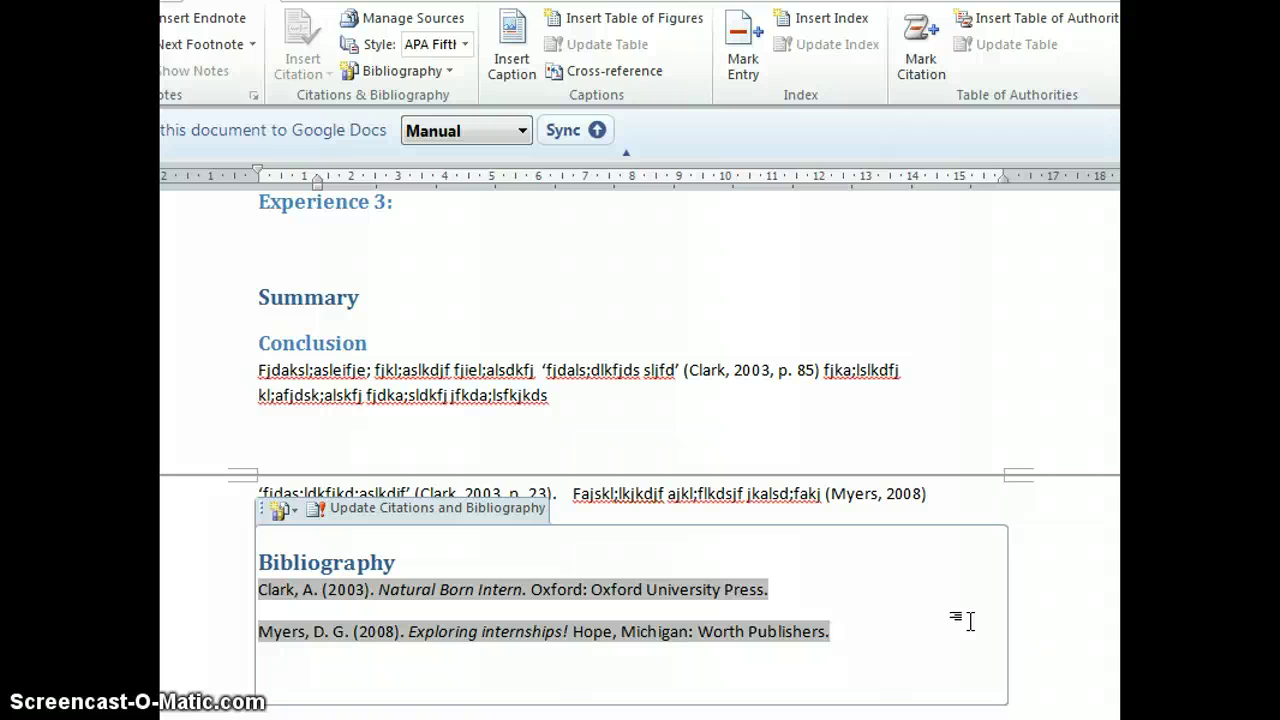
Step: Show the citation Style list, from APA Fifth Edition to Turabian Sixth Edition
click(466, 45)
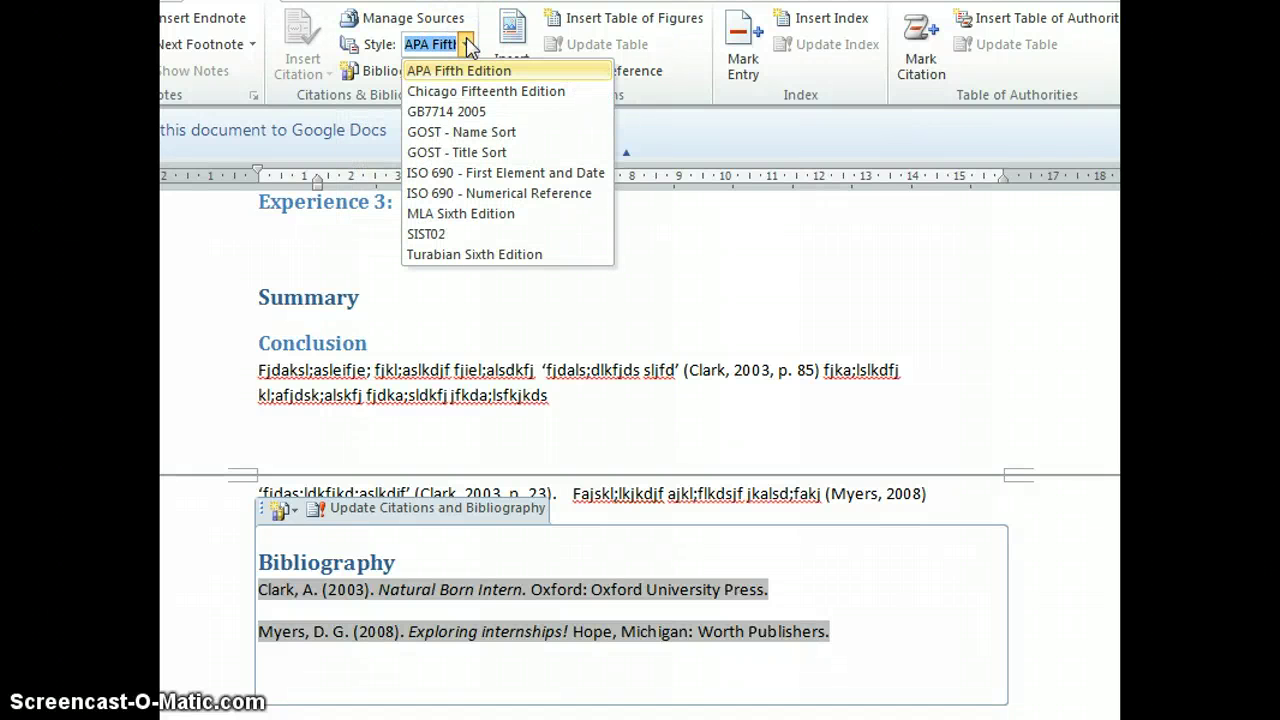